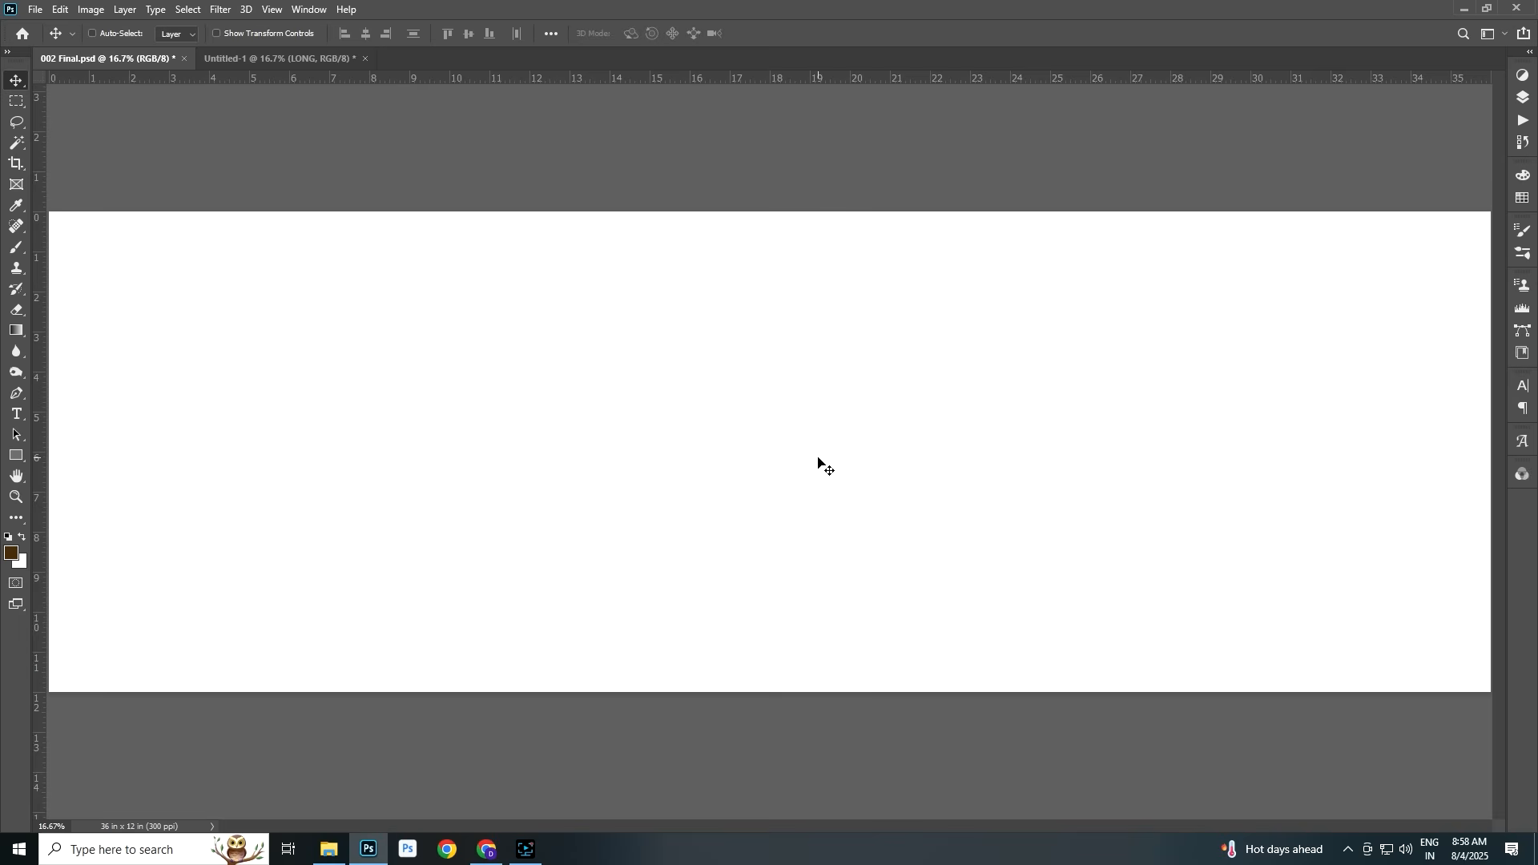
Place a vertical guide near the 18-inch centre of 002 Final.psd and close the 01.psd document
left_click_drag(45, 748, 777, 694)
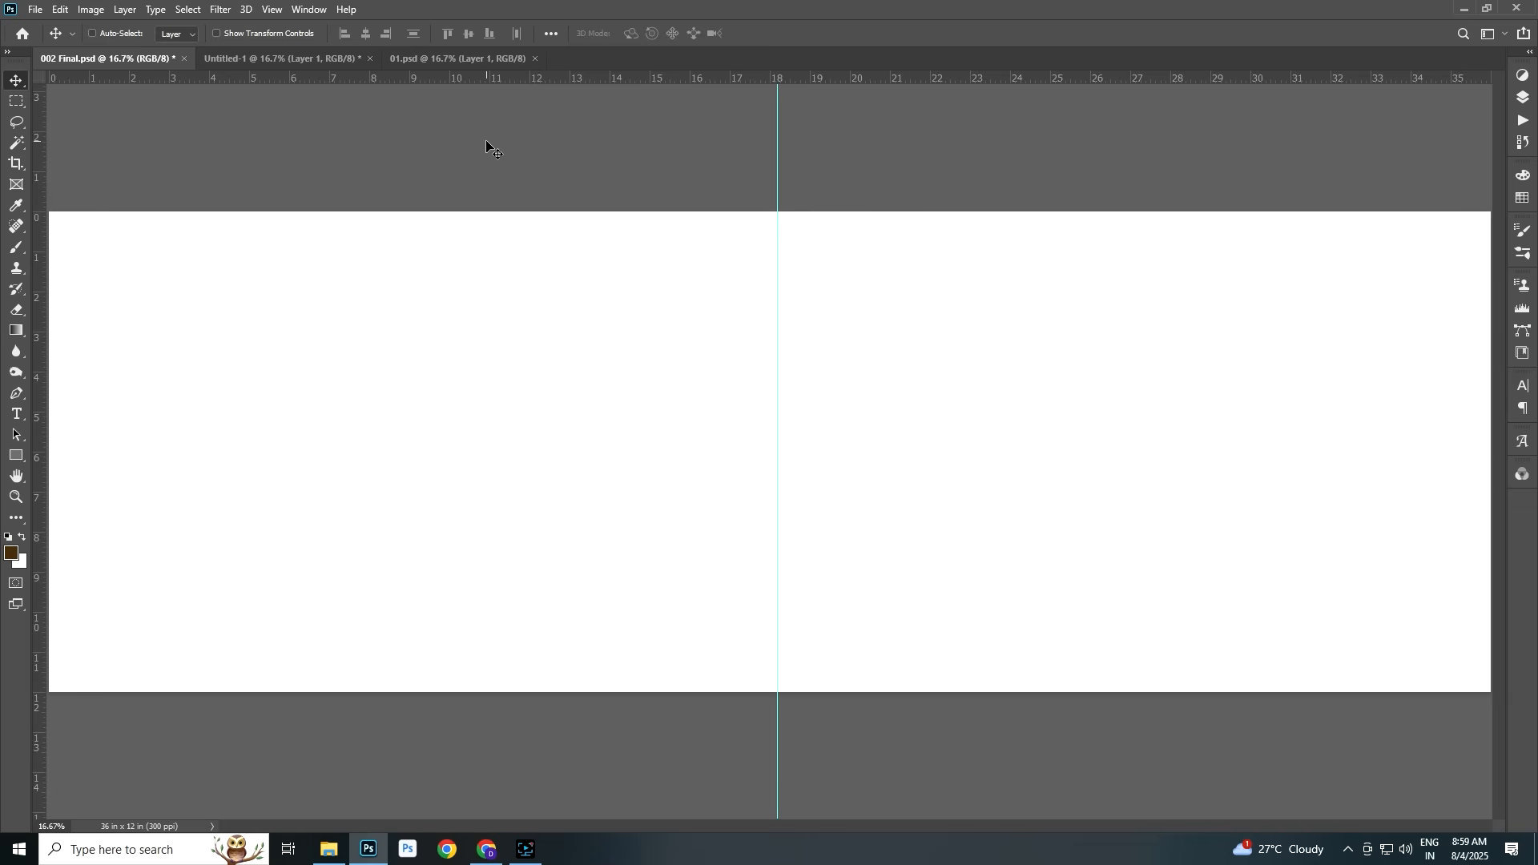
left_click(418, 61)
key("ctrl+w")
Copy the black torn-edge shape layer from Untitled-1 into 002 Final.psd
right_click(387, 680)
left_click(397, 677)
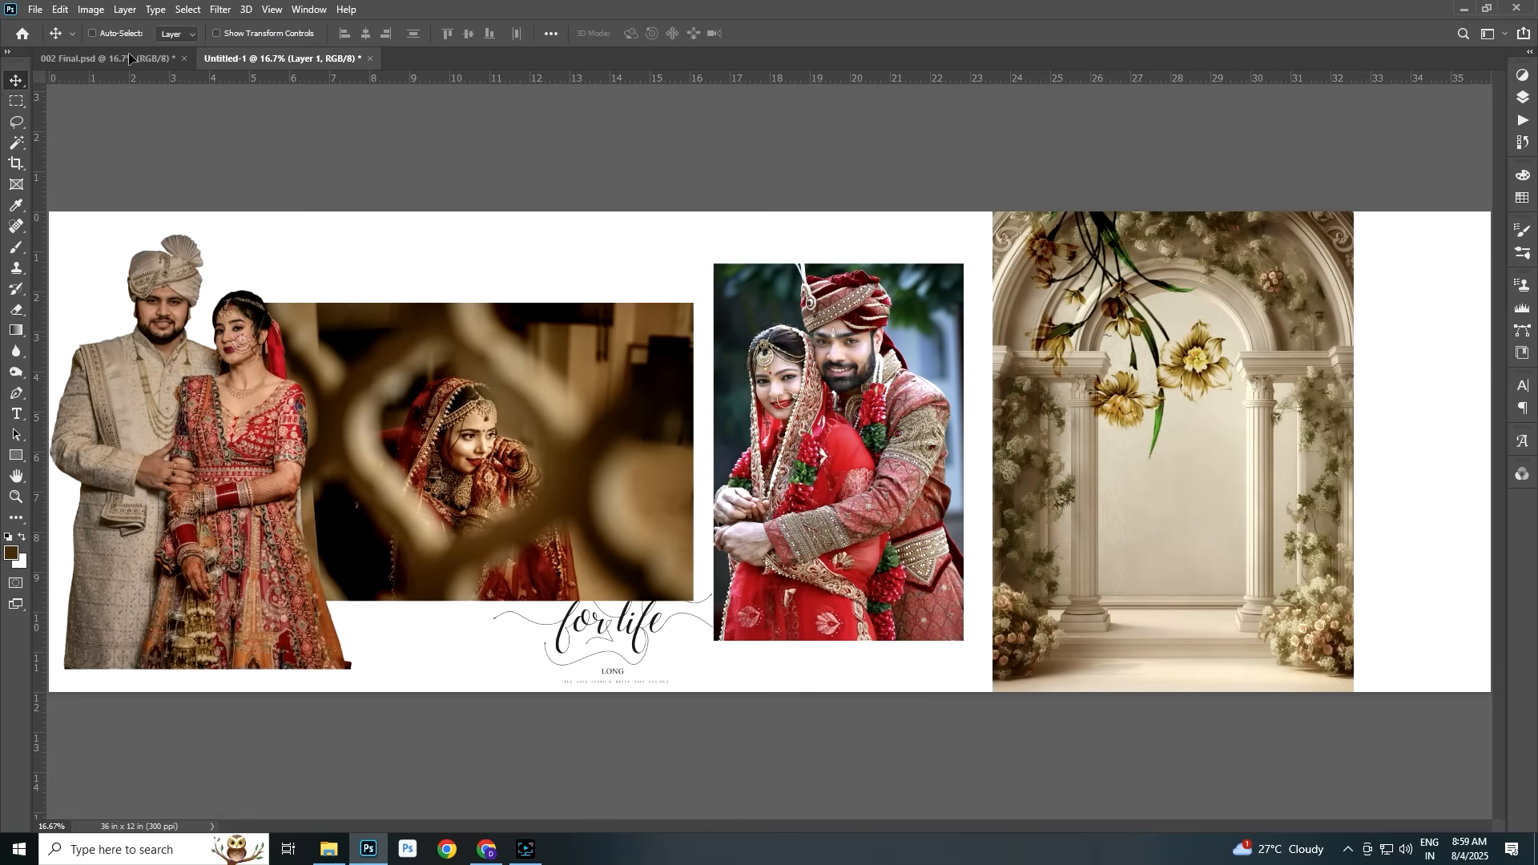
left_click(129, 57)
left_click_drag(128, 57, 300, 530)
Scale the black torn-edge shape to about 181% and position it to fill the left half of the canvas
key("ctrl+t")
left_click_drag(484, 394, 806, 178)
left_click_drag(436, 385, 406, 403)
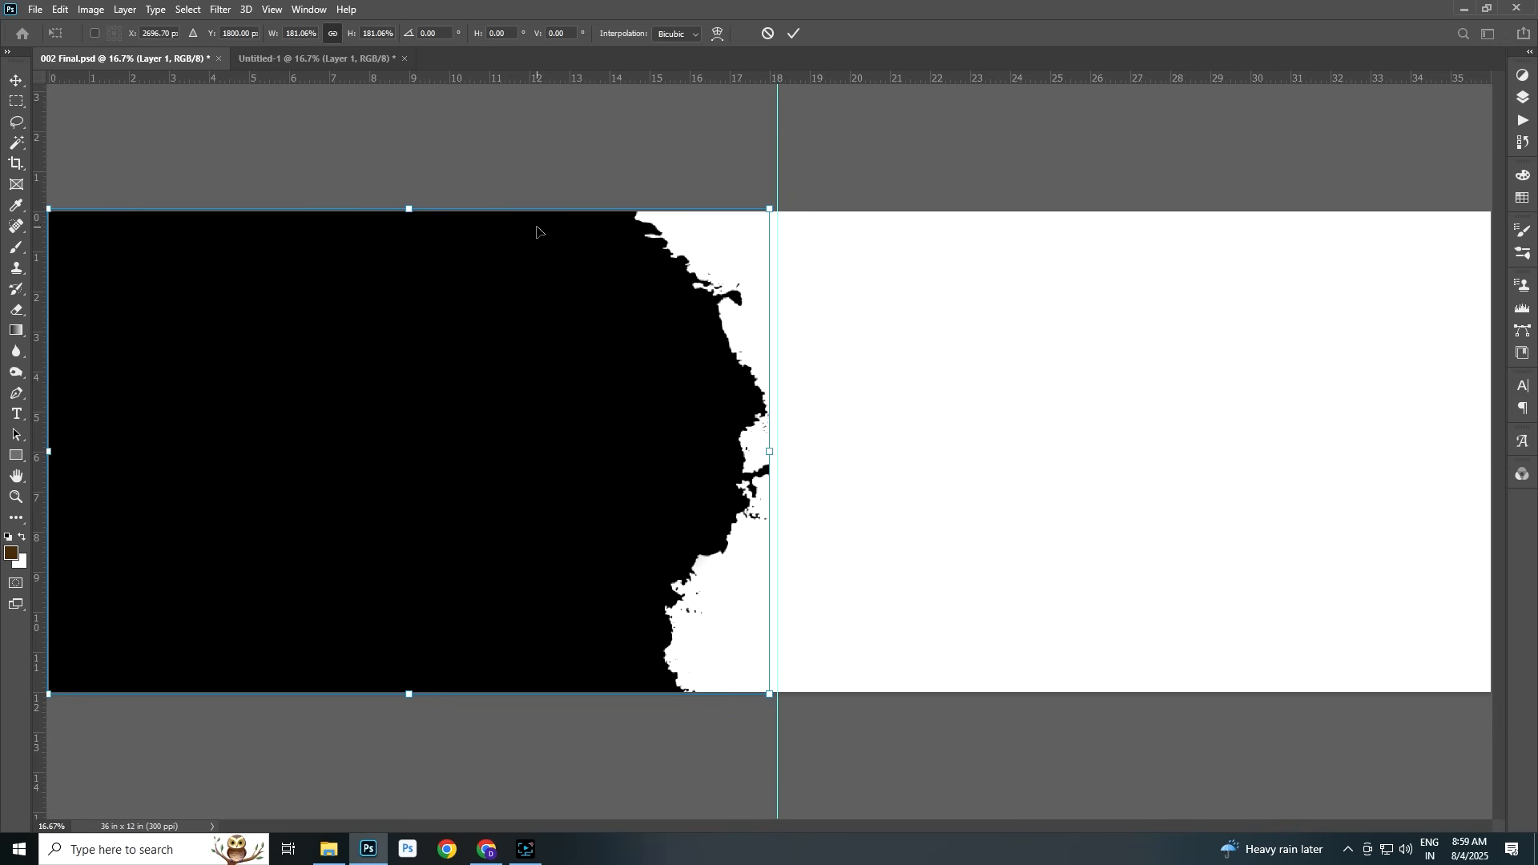
key("Return")
right_click(457, 439)
left_click(458, 442)
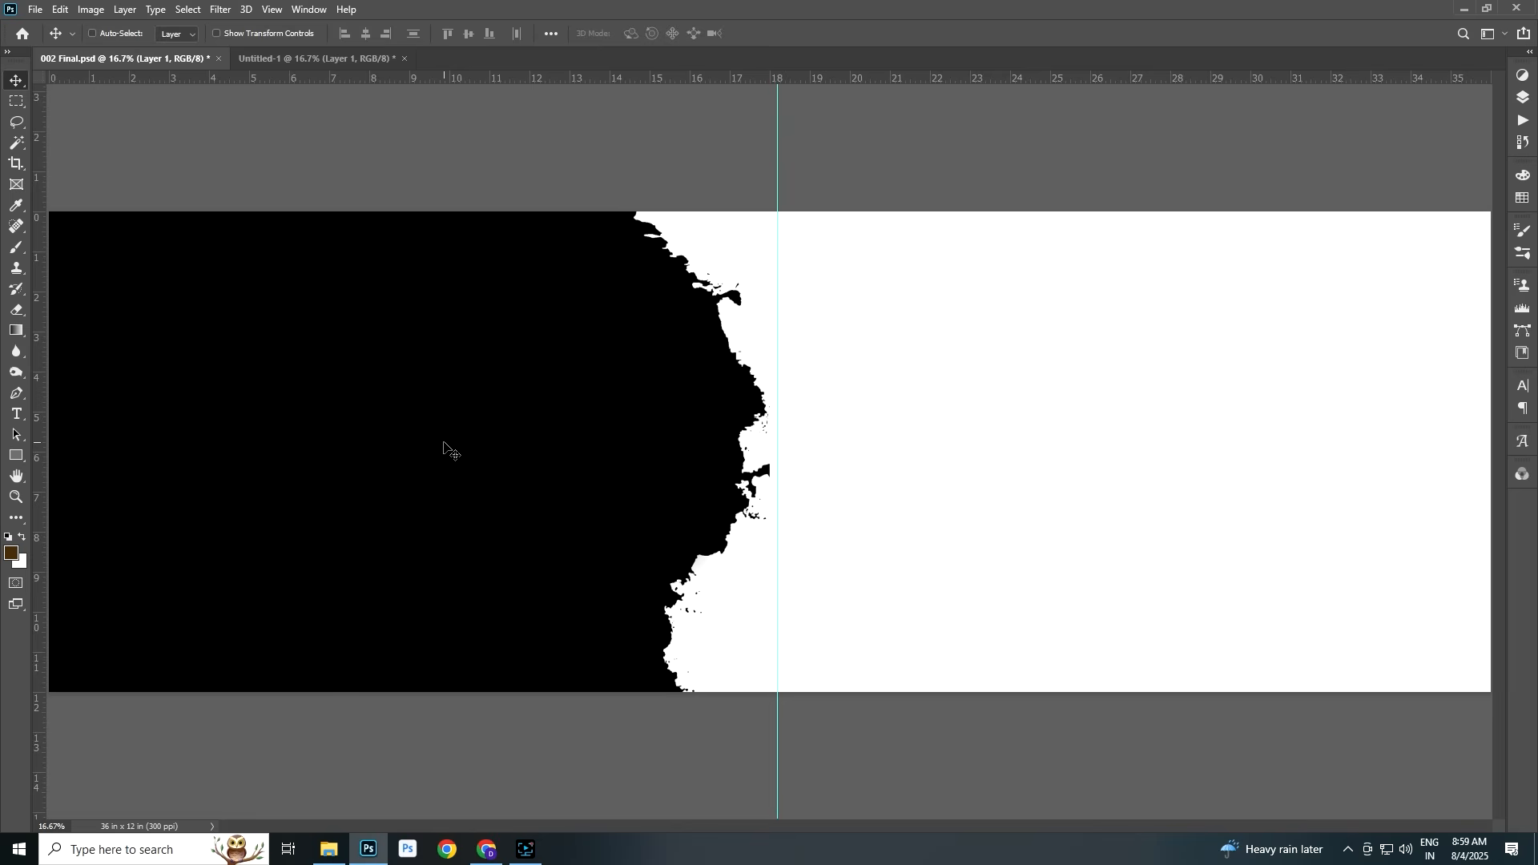
Copy the cutout of the couple in beige and red from Untitled-1 onto the black area of 002 Final.psd
left_click(272, 56)
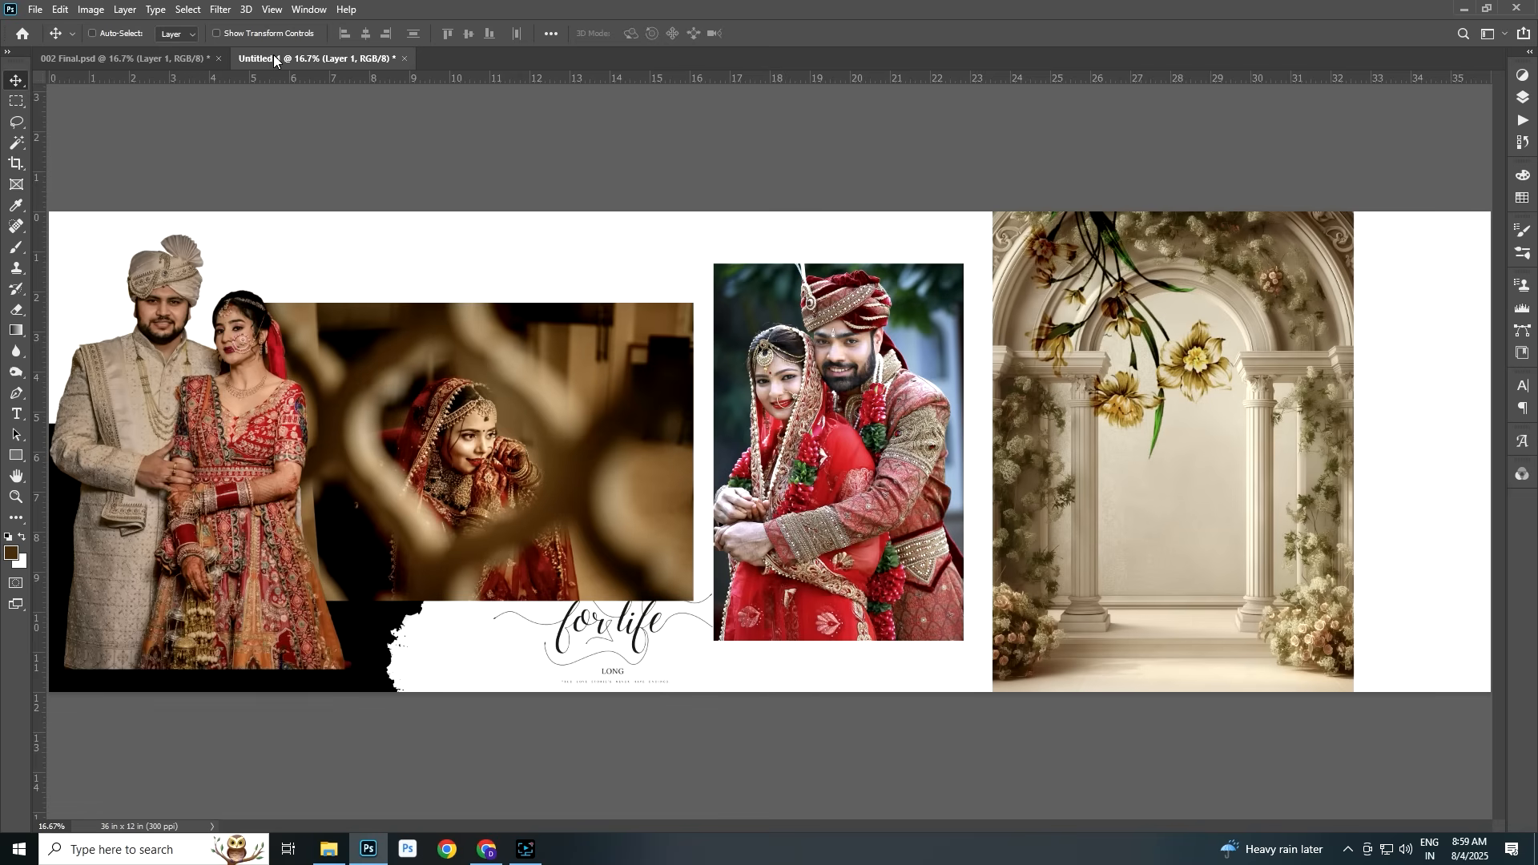
right_click(200, 432)
left_click(212, 431)
left_click_drag(212, 431, 221, 469)
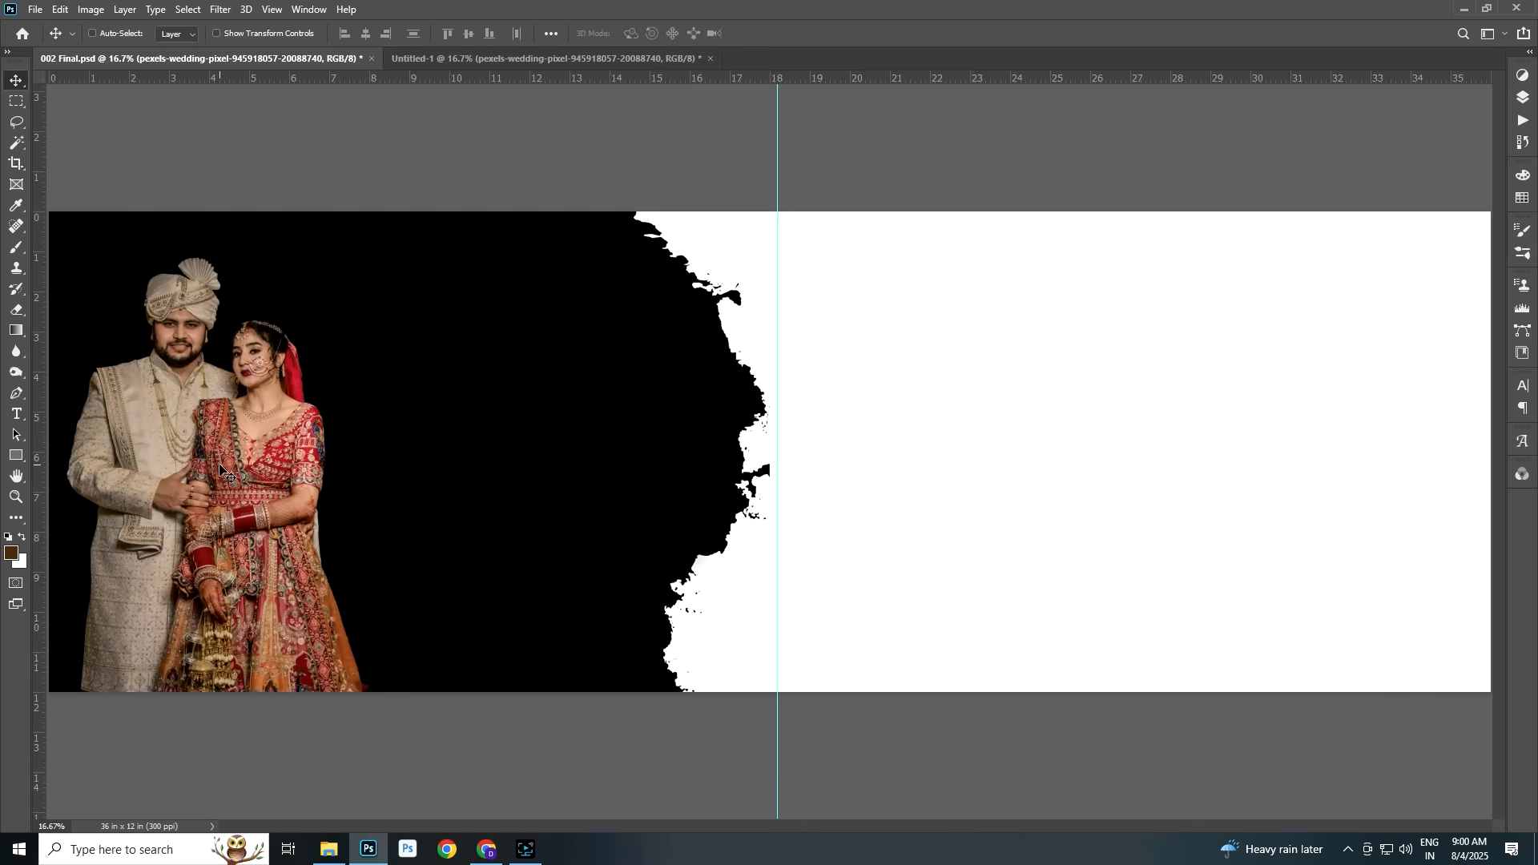
Scale the couple cutout down slightly and keep it standing on the canvas's lower edge near the left corner
key("ctrl+t")
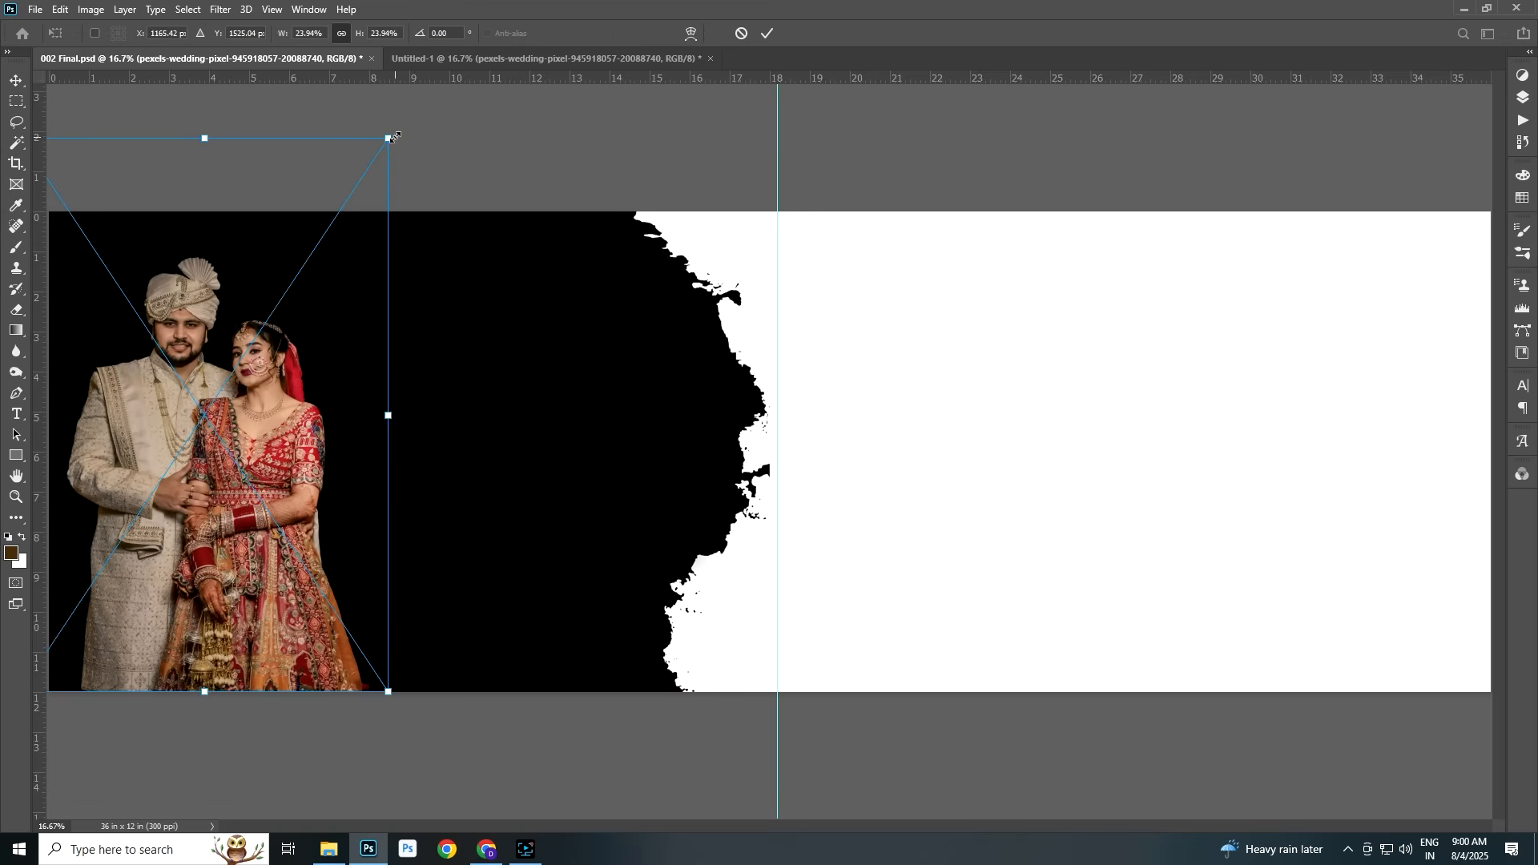
left_click_drag(390, 138, 357, 191)
left_click_drag(258, 298, 261, 316)
key("Return")
Brighten the couple cutout with Curves, raising the highlights and holding a shadow point at input 53, output 57
right_click(217, 520)
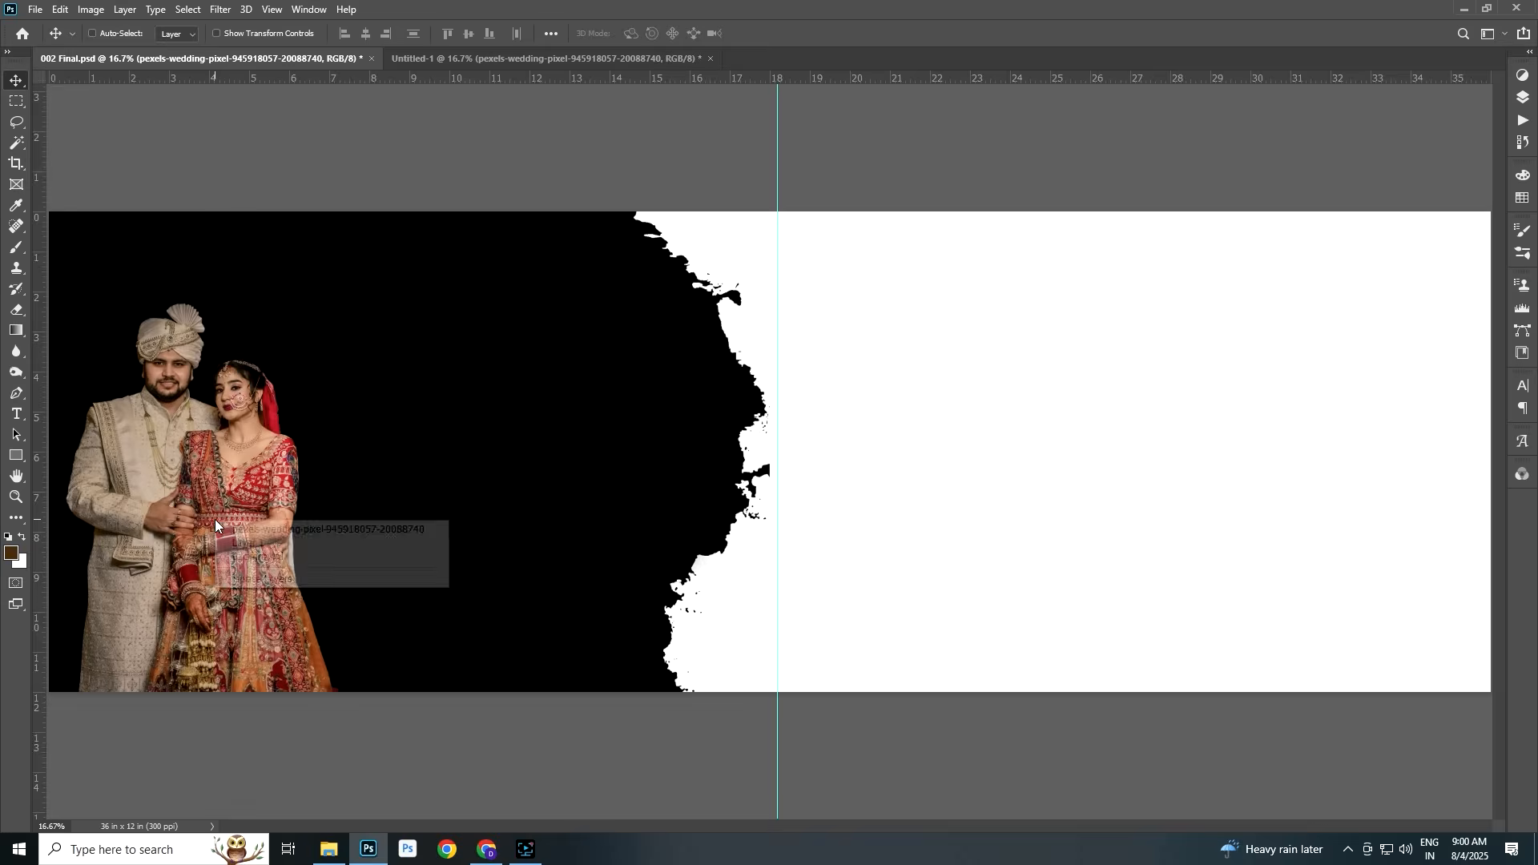
left_click(232, 529)
key("ctrl+m")
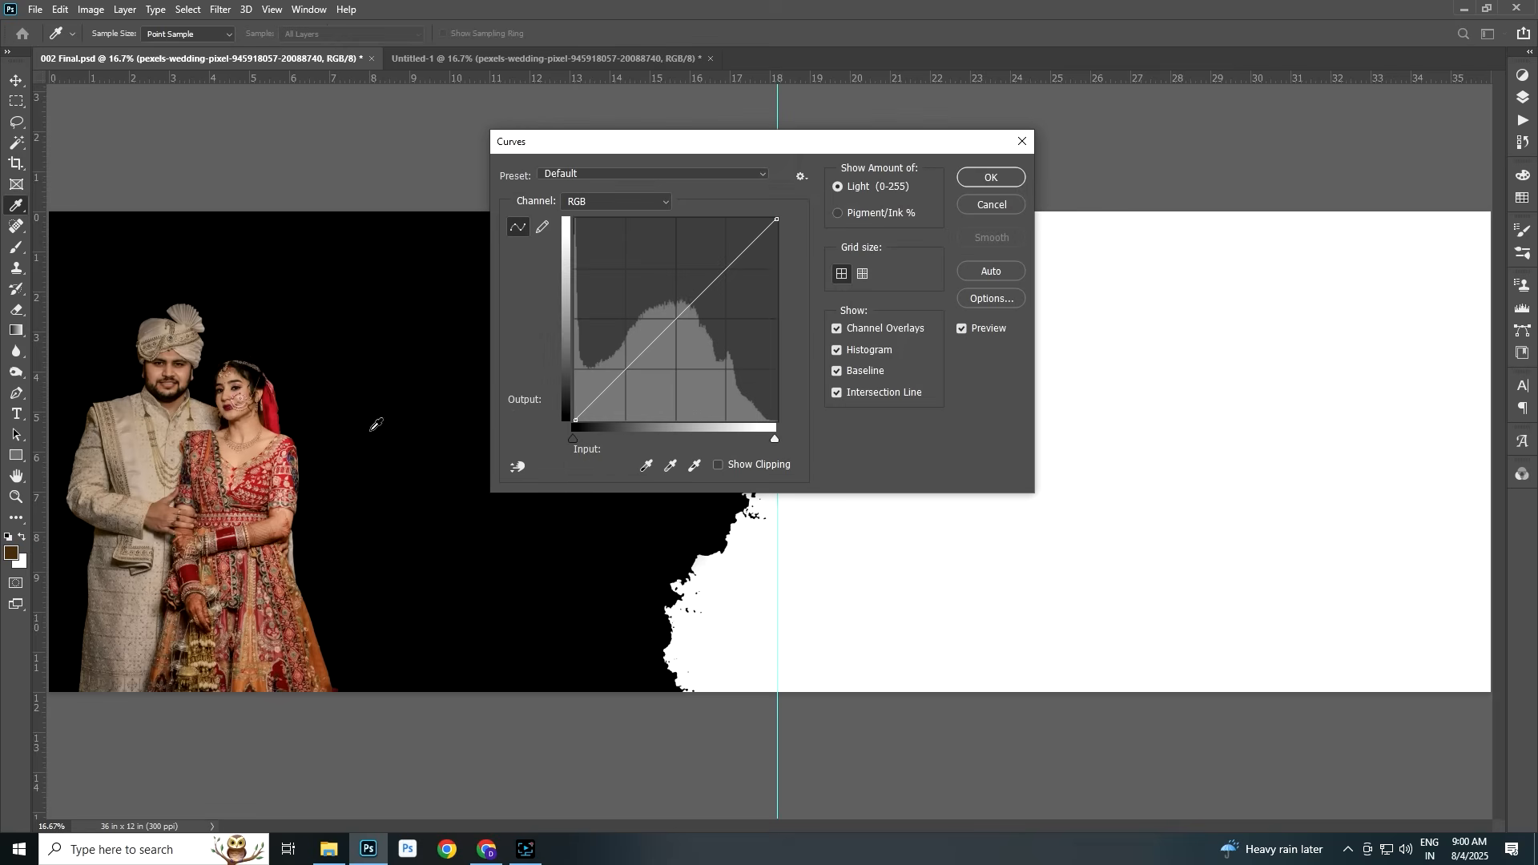
left_click_drag(692, 298, 691, 288)
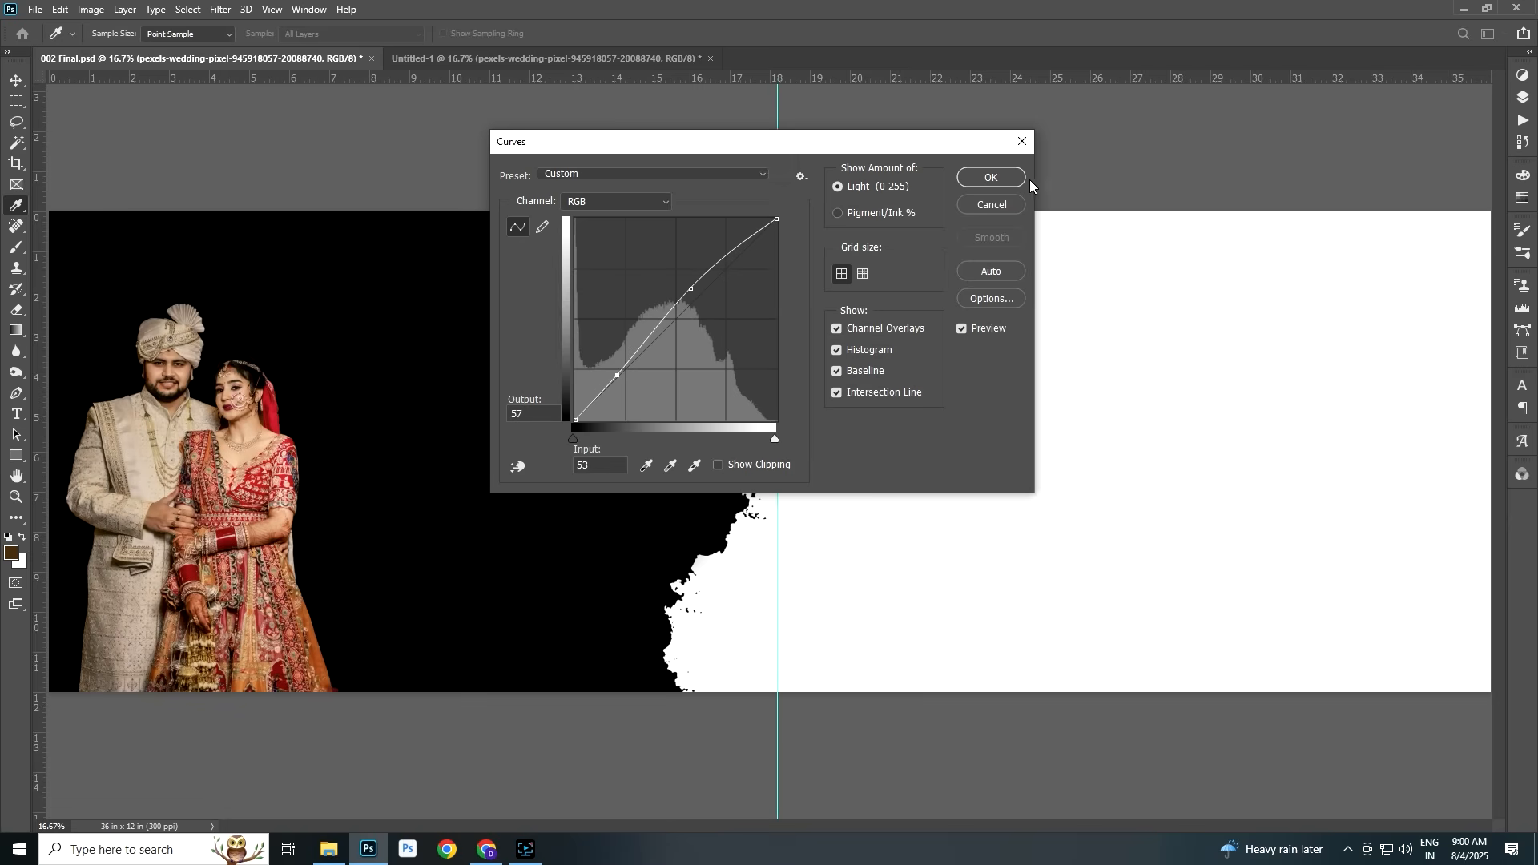
left_click(991, 177)
Copy the Floral Arch-1 layer from Untitled-1 into 002 Final.psd and place it behind the couple
left_click(473, 61)
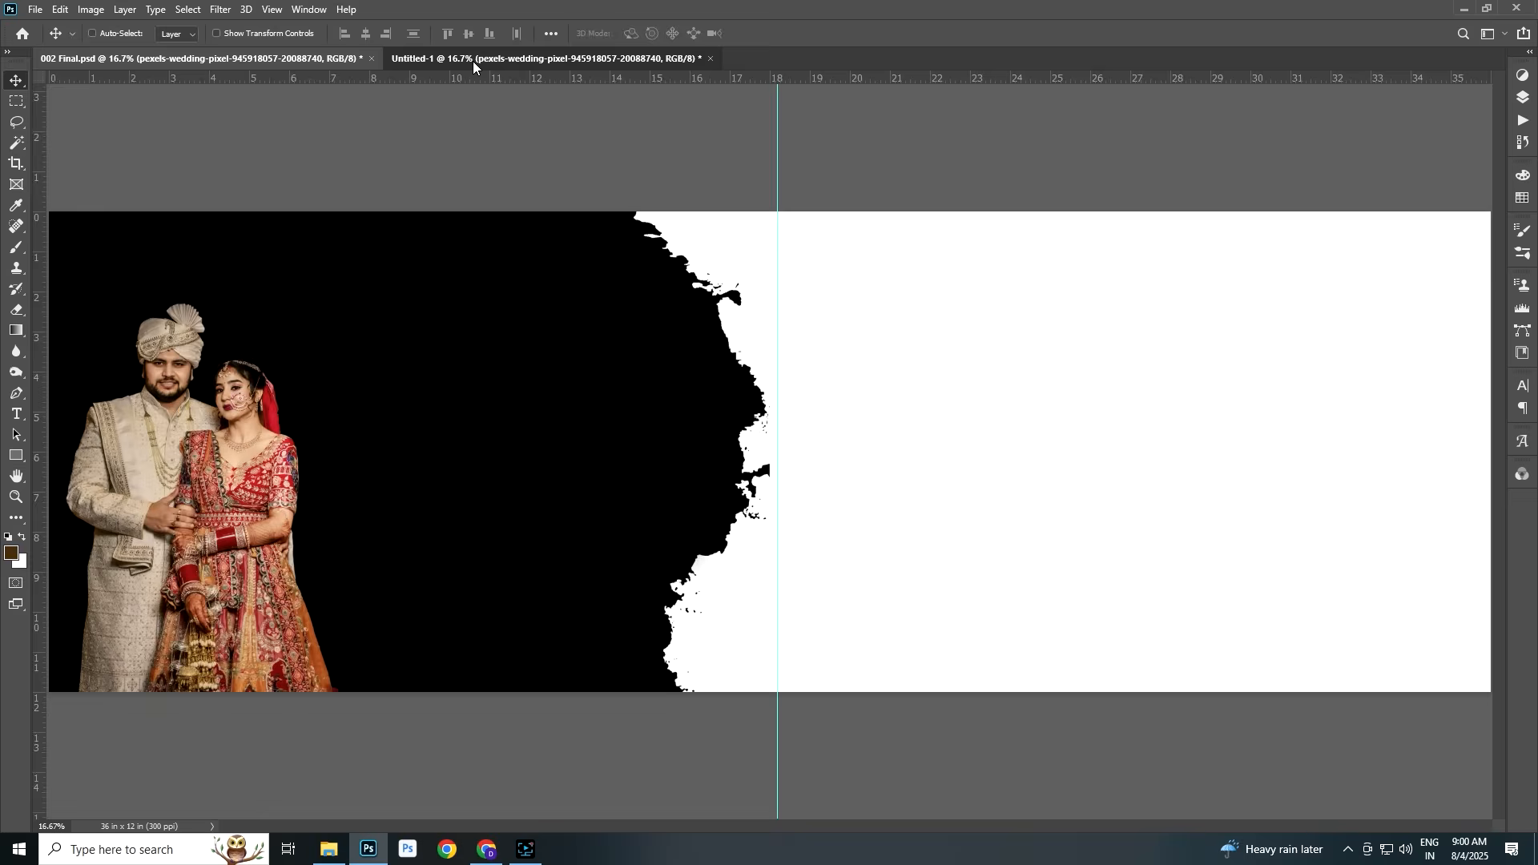
right_click(1021, 468)
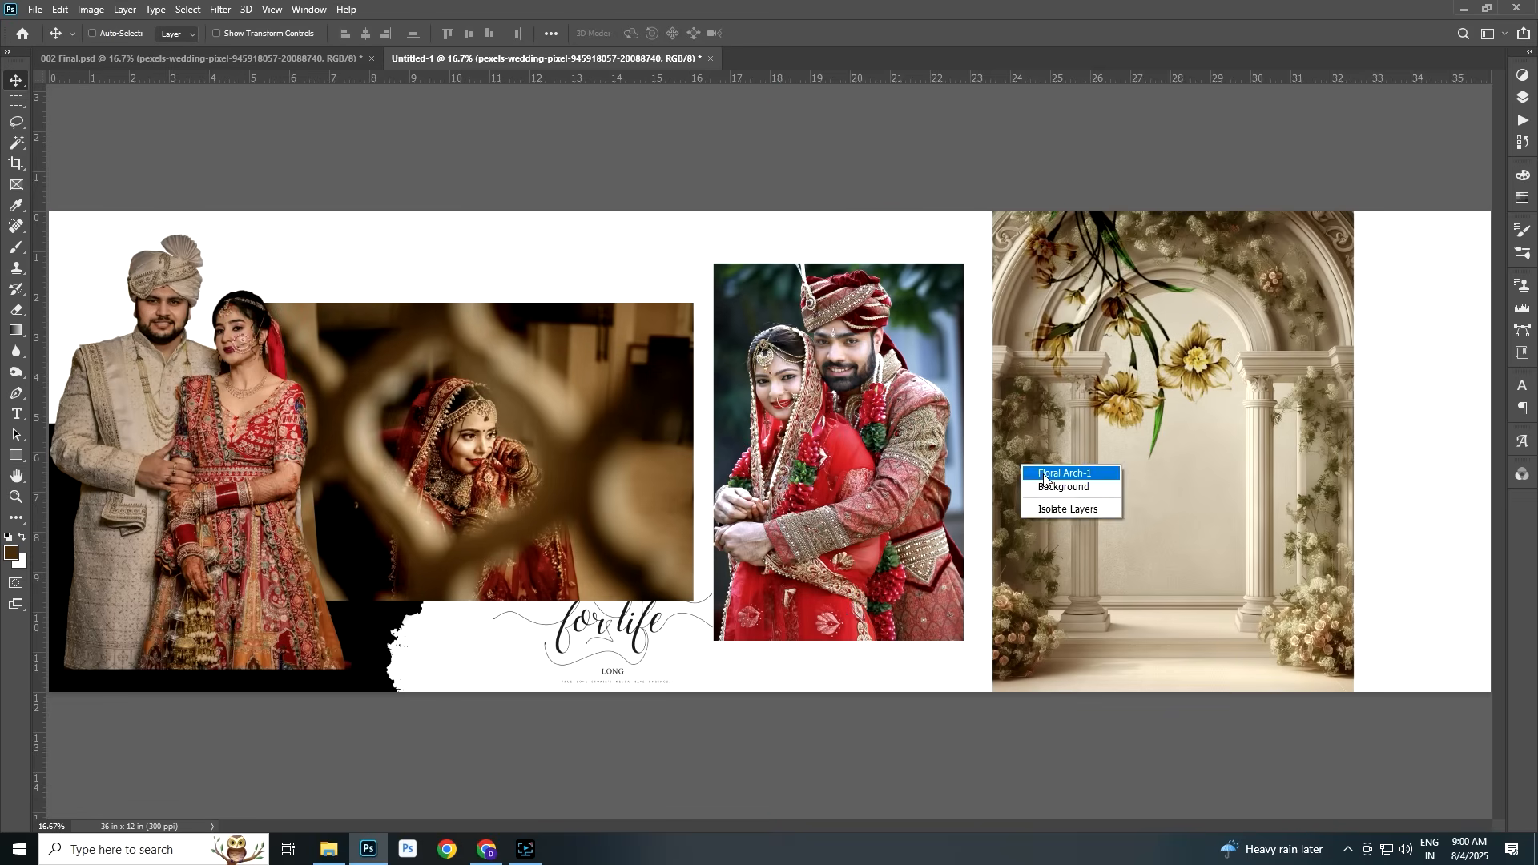
left_click(1049, 473)
left_click_drag(1033, 476, 234, 424)
key("ctrl")
key("ctrl+bracketleft")
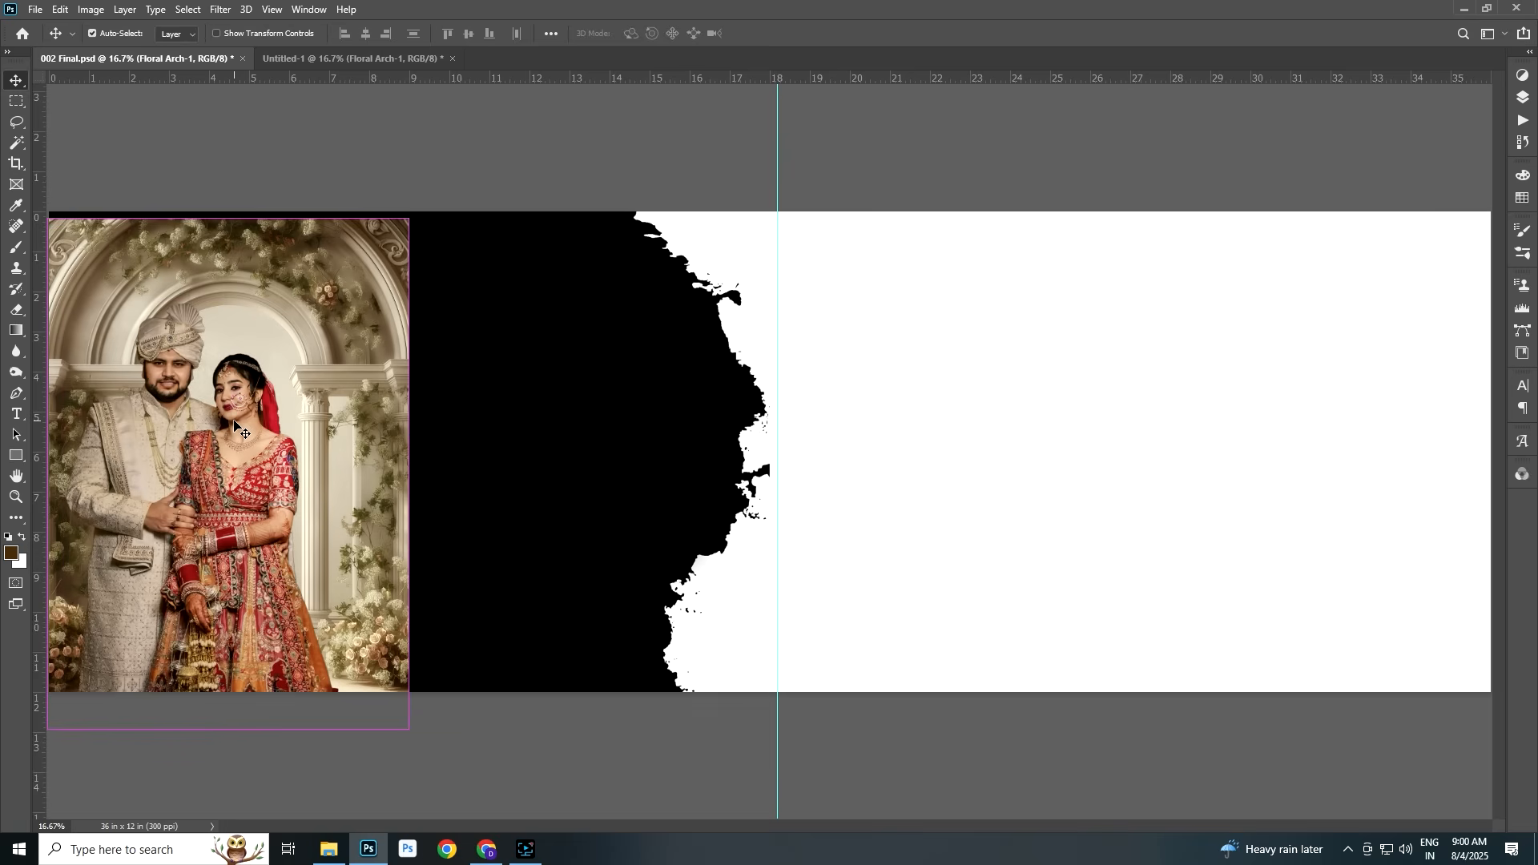
Enlarge the floral arch and reposition it so it covers the full canvas height behind the couple
key("ctrl+t")
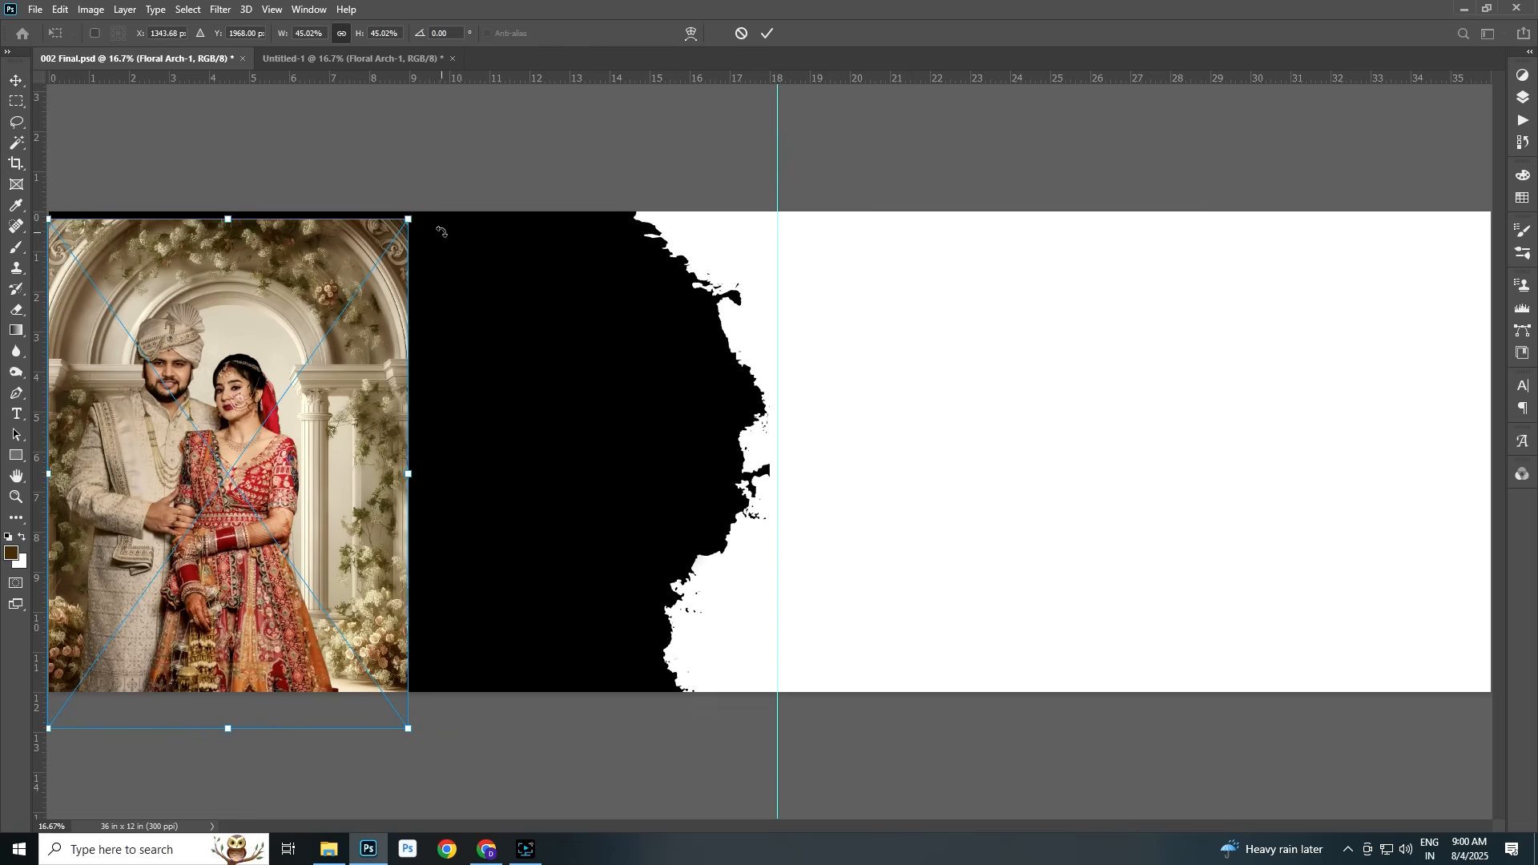
left_click_drag(408, 216, 453, 154)
left_click_drag(362, 264, 323, 310)
key("Return")
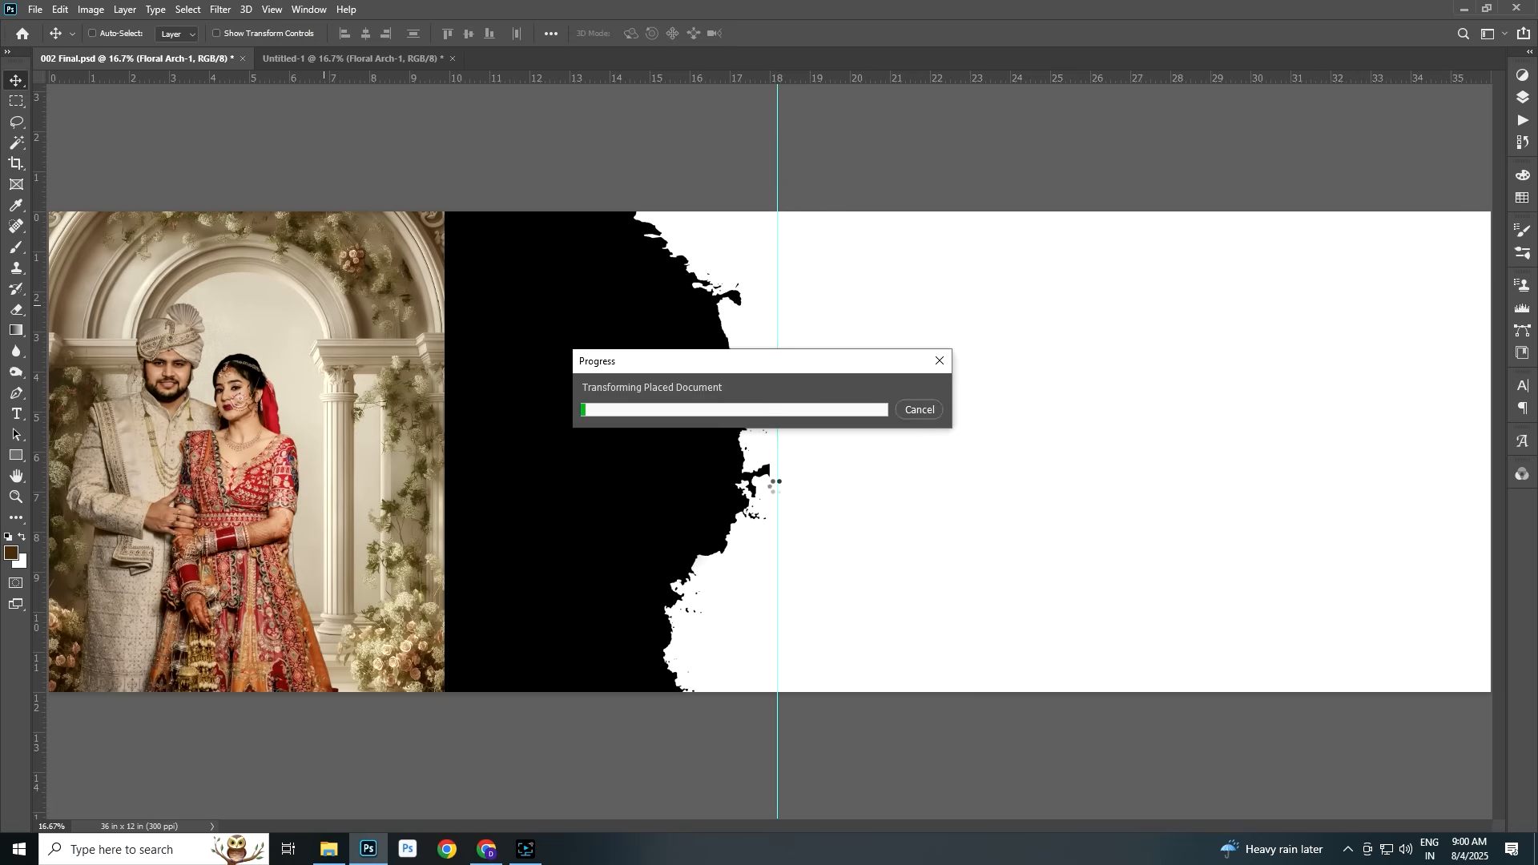
Apply Hue/Saturation to the floral arch with hue -4 and saturation +20
key("ctrl+u")
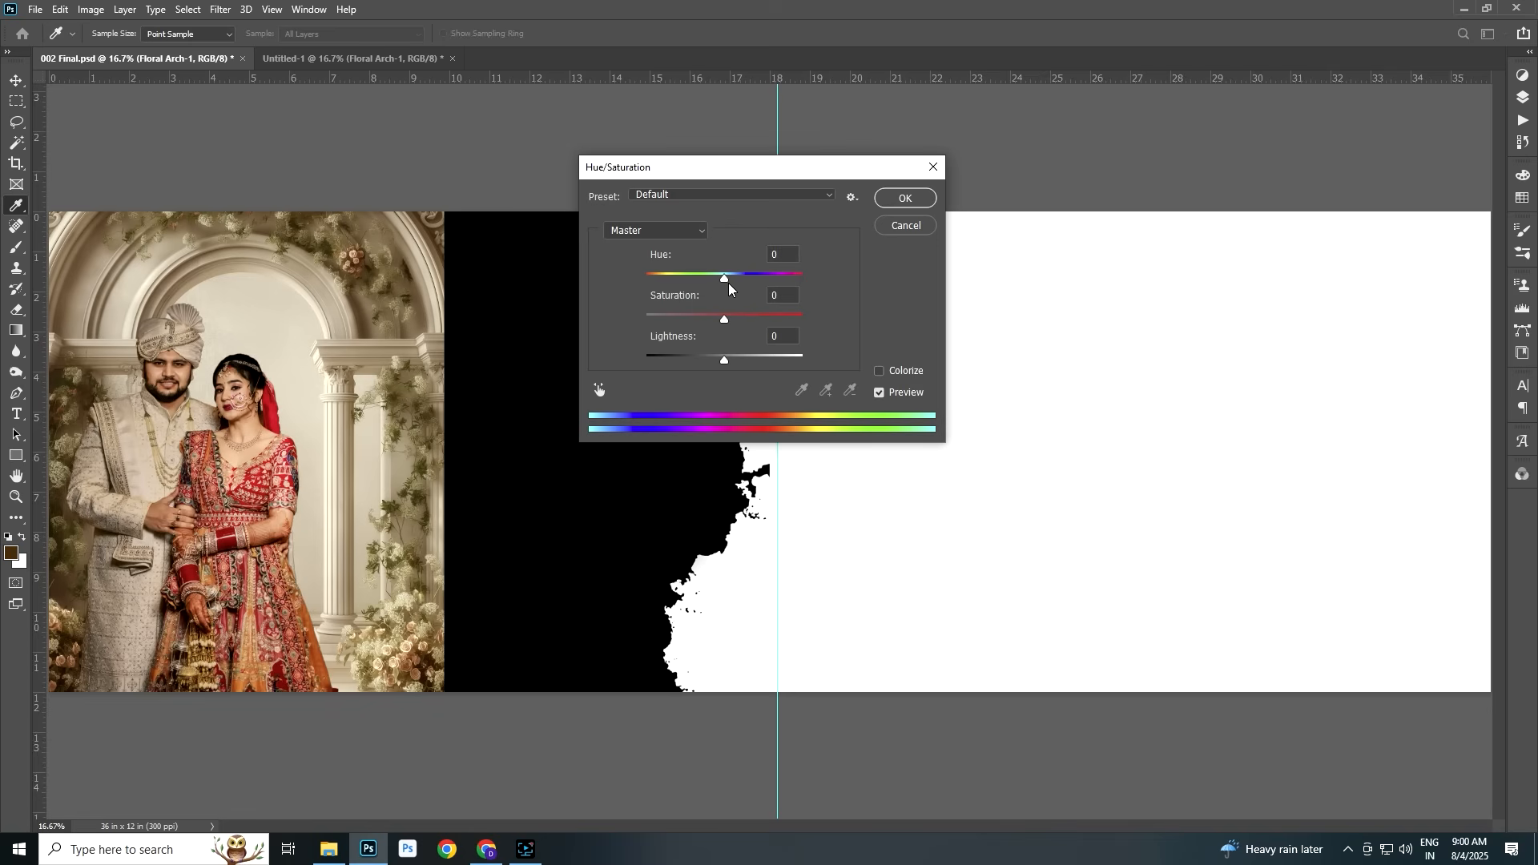
mouse_move(727, 276)
left_mouse_down()
mouse_move(712, 278)
mouse_move(741, 318)
mouse_move(708, 275)
mouse_move(723, 275)
left_mouse_up()
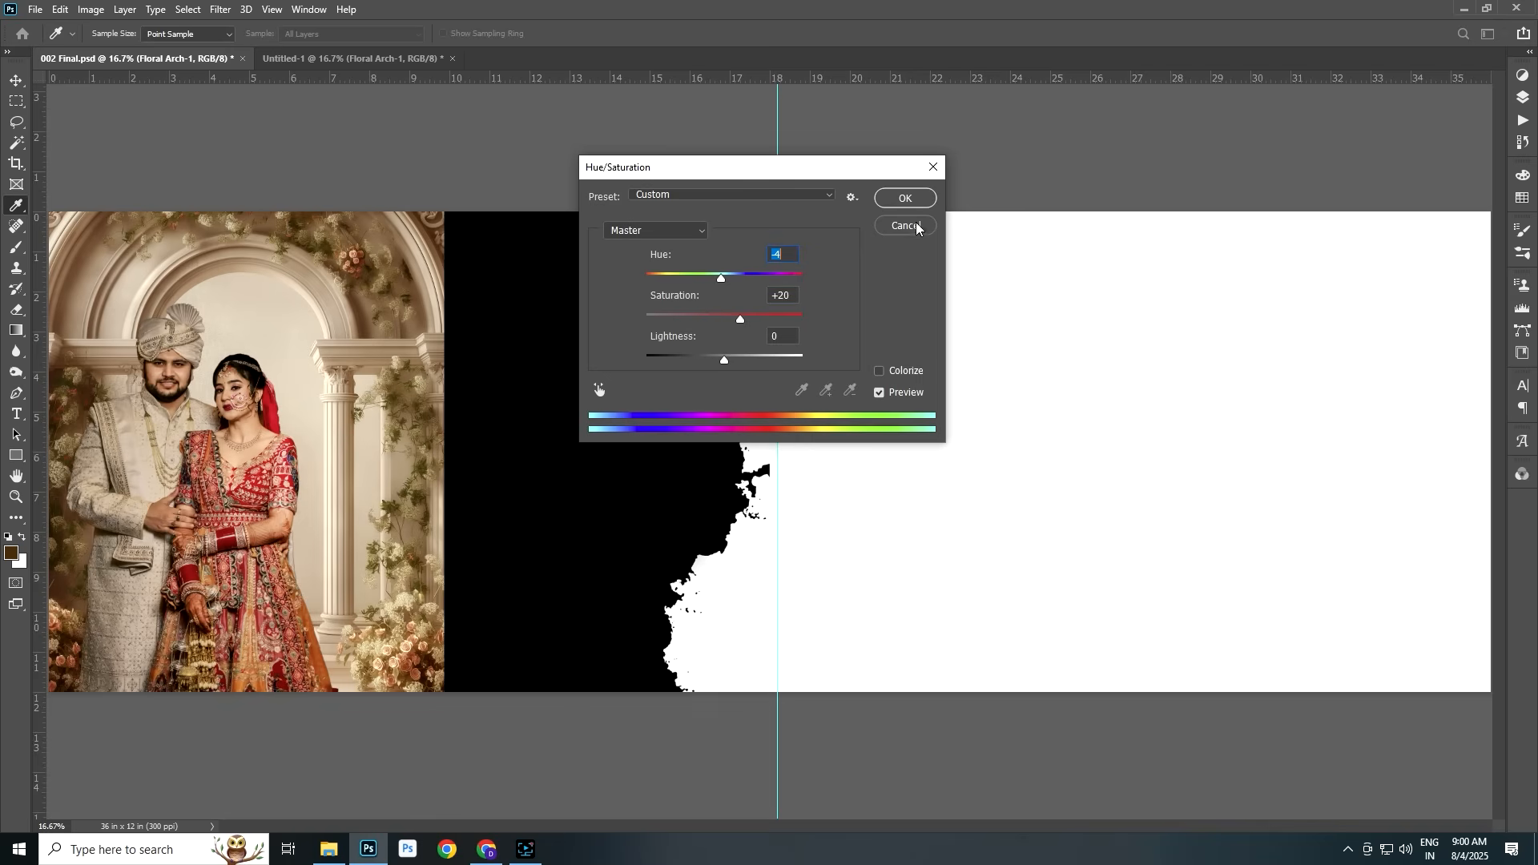
left_click(897, 200)
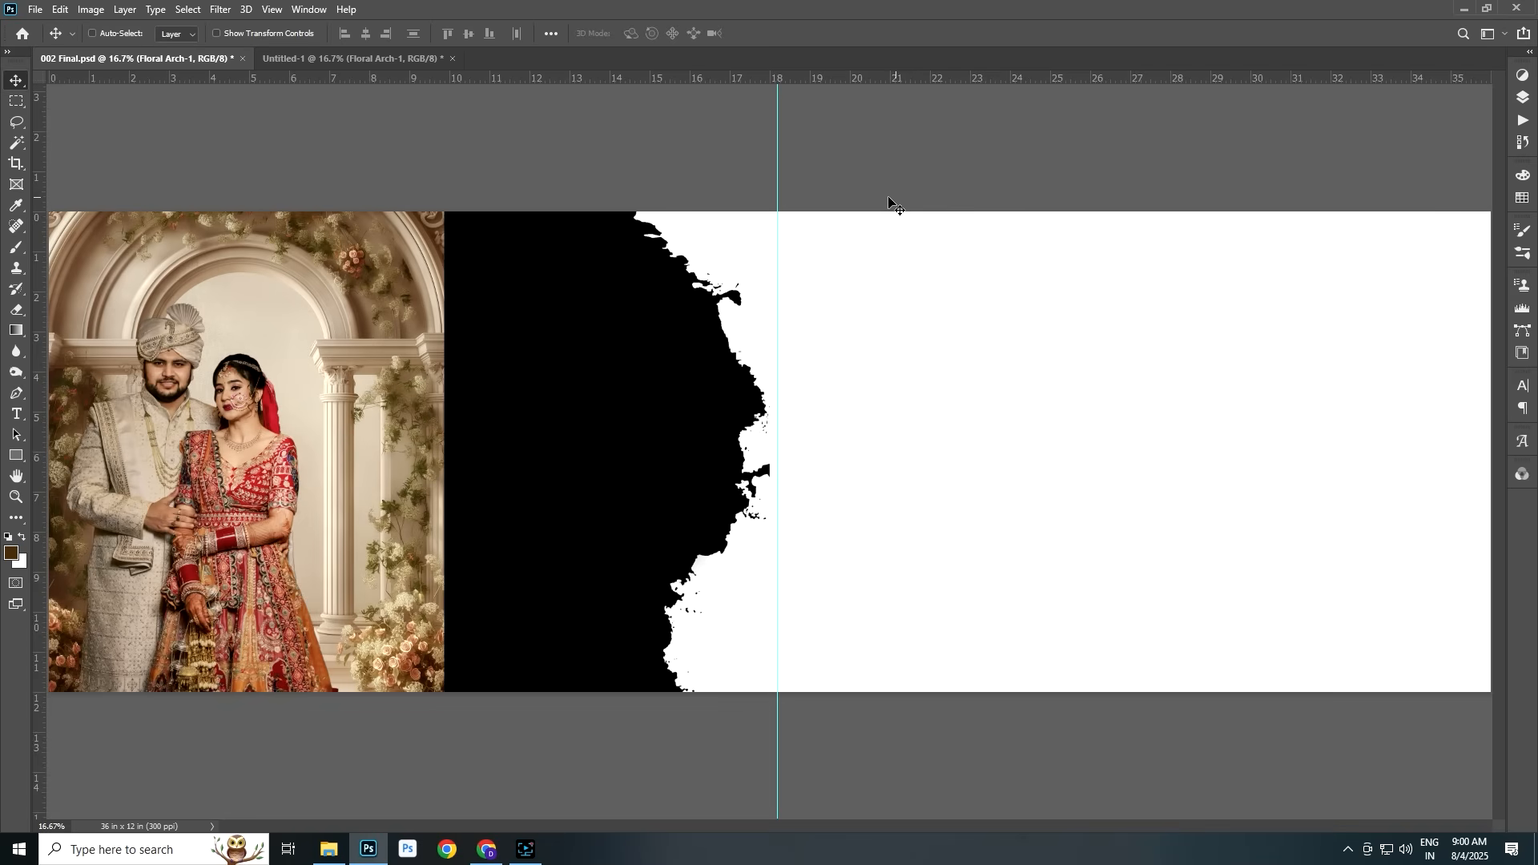
Add a black mask to the Floral Arch-1 layer and reveal the arch around the couple with a soft white brush at 39% flow
left_click(1522, 97)
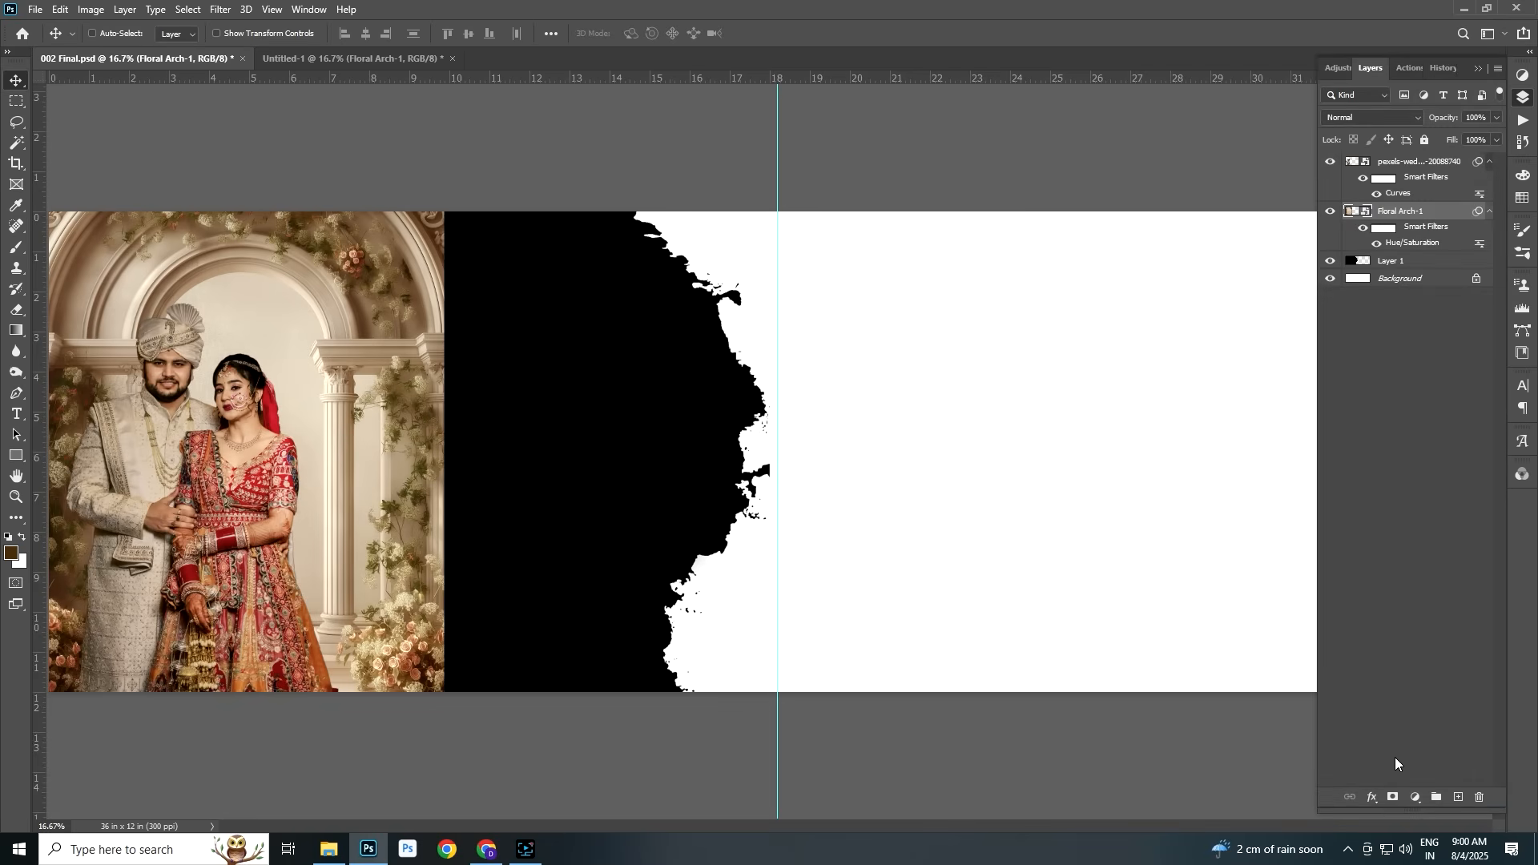
left_click(1393, 799, "alt")
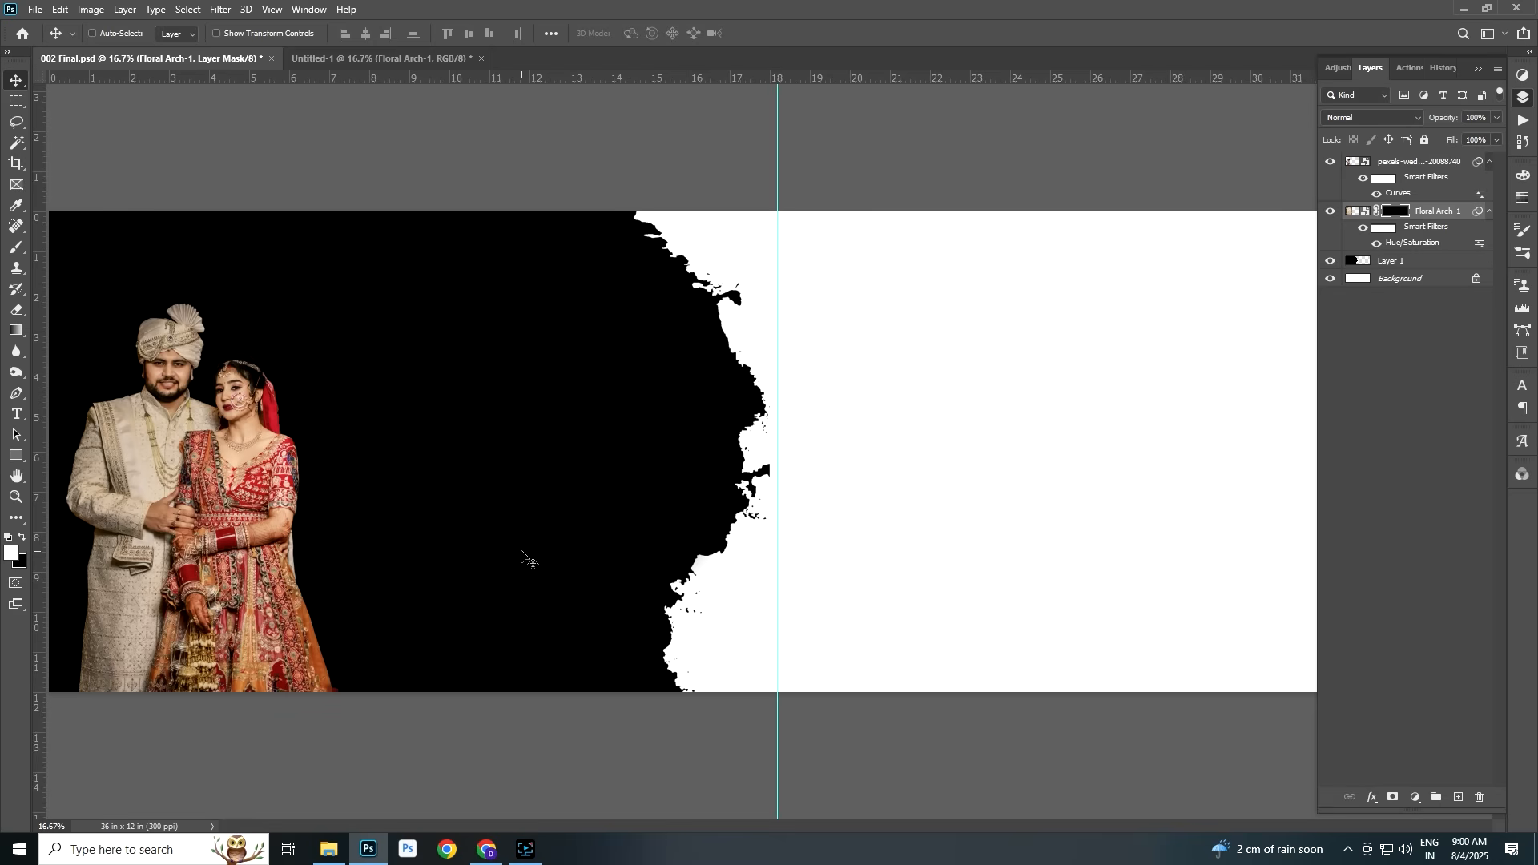
key("b")
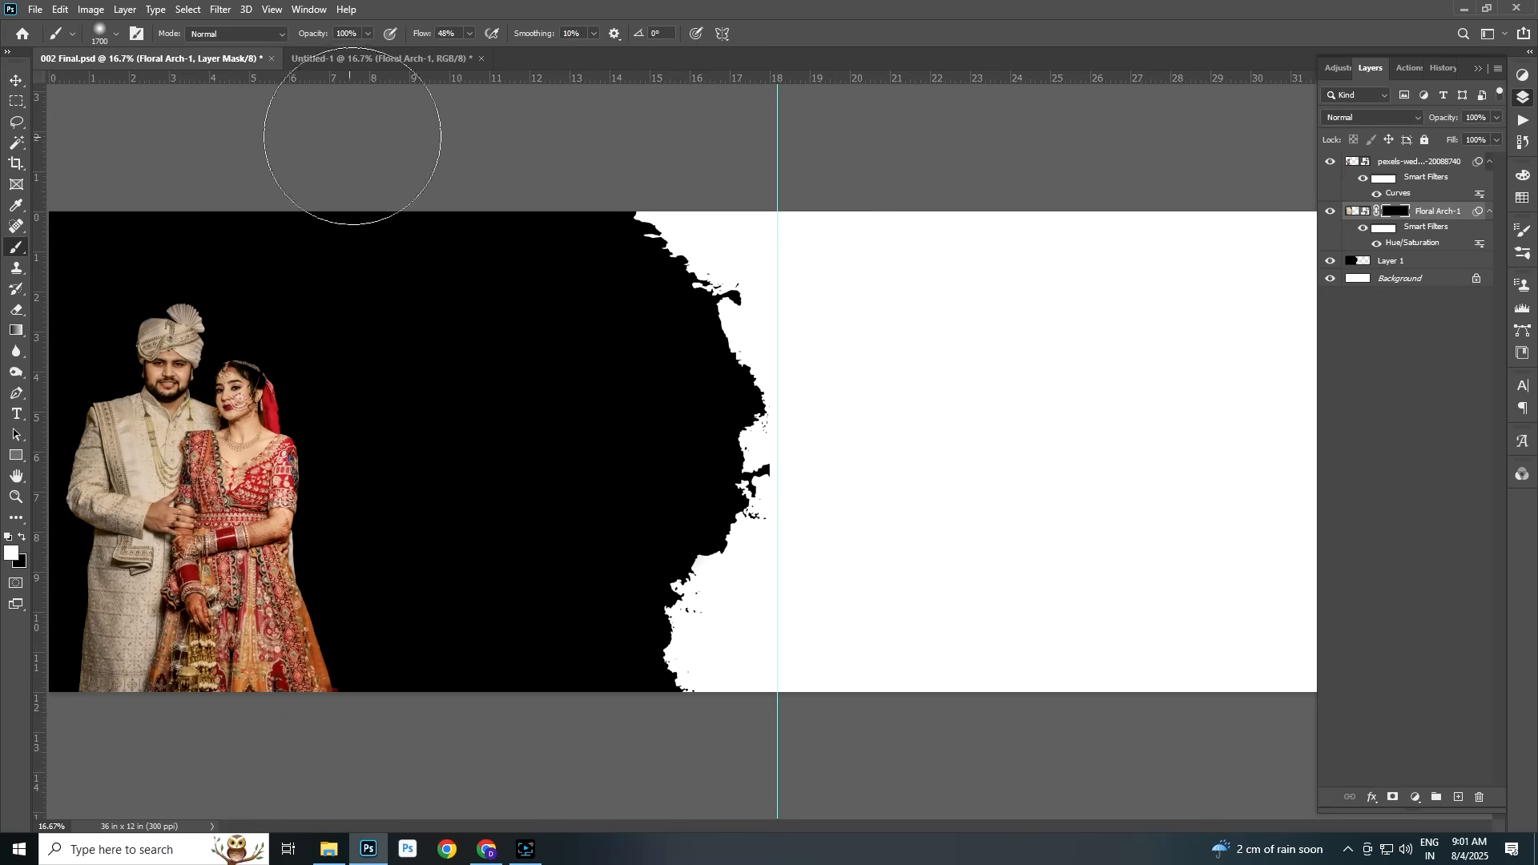
left_click(468, 34)
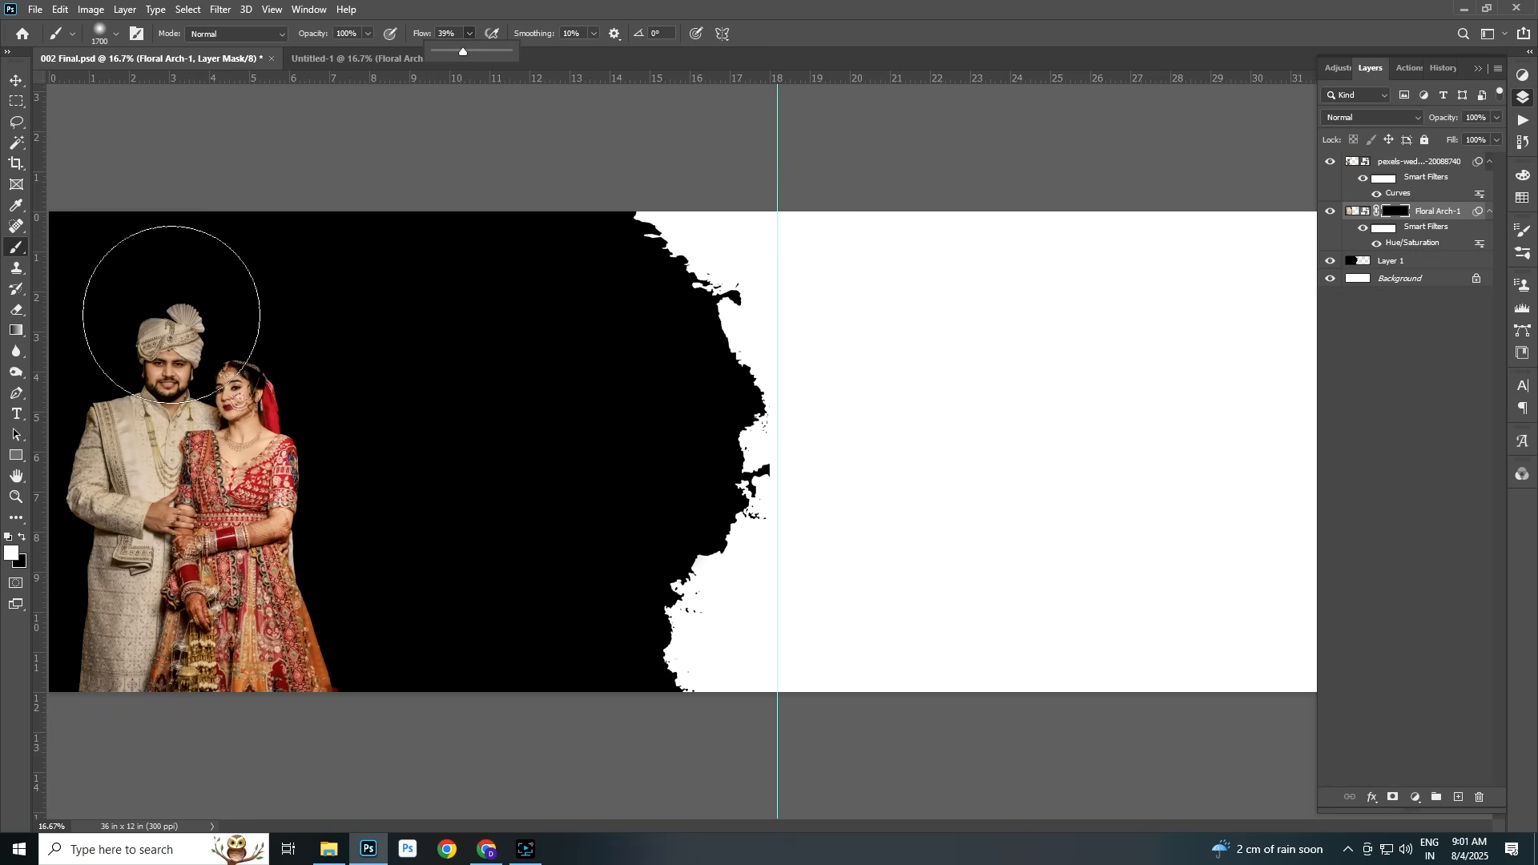
left_click(155, 278)
mouse_move(131, 278)
left_mouse_down()
mouse_move(113, 652)
mouse_move(154, 762)
mouse_move(233, 302)
mouse_move(288, 289)
left_mouse_up()
mouse_move(180, 586)
left_mouse_down()
mouse_move(300, 658)
mouse_move(256, 542)
mouse_move(260, 401)
mouse_move(117, 305)
mouse_move(103, 358)
mouse_move(112, 618)
left_mouse_up()
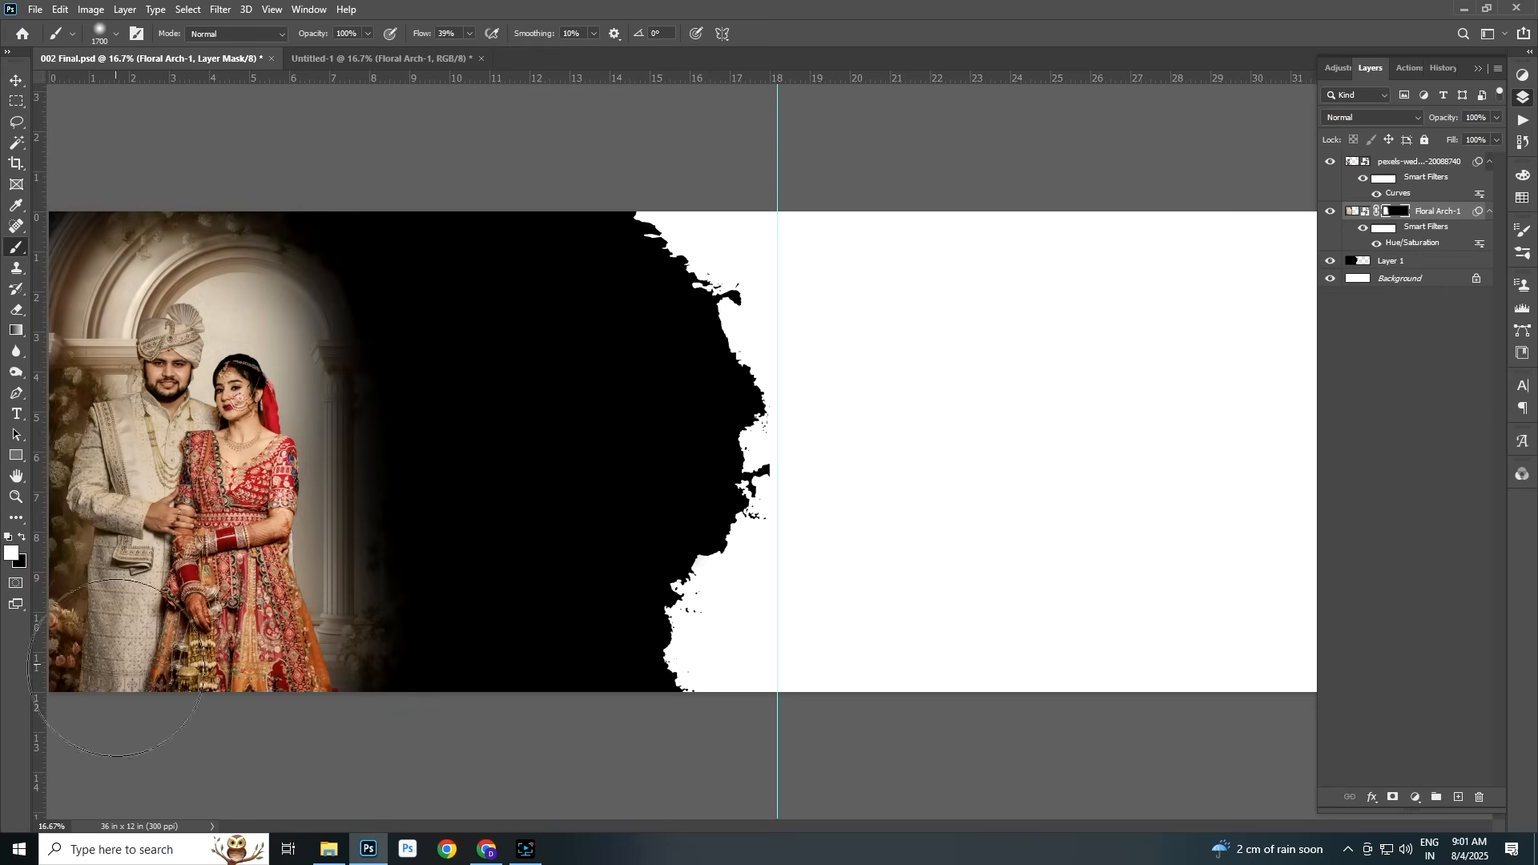
Refine the Floral Arch-1 mask with black and white brush strokes, softening the arch's right side and its left and upper edges
key("x")
mouse_move(379, 222)
left_mouse_down()
mouse_move(437, 599)
mouse_move(420, 738)
mouse_move(377, 761)
left_mouse_up()
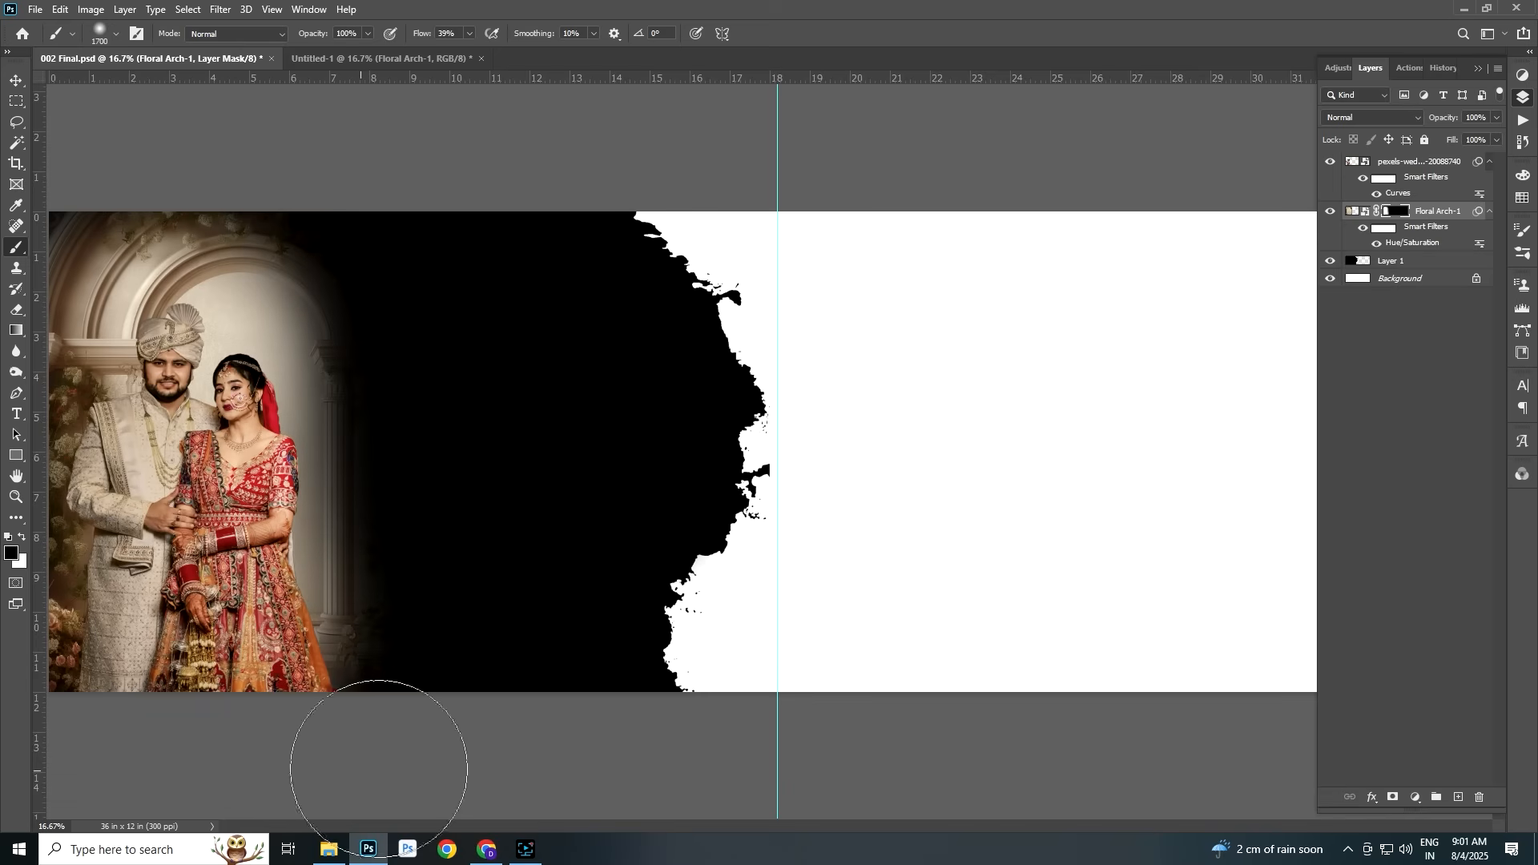
key("x")
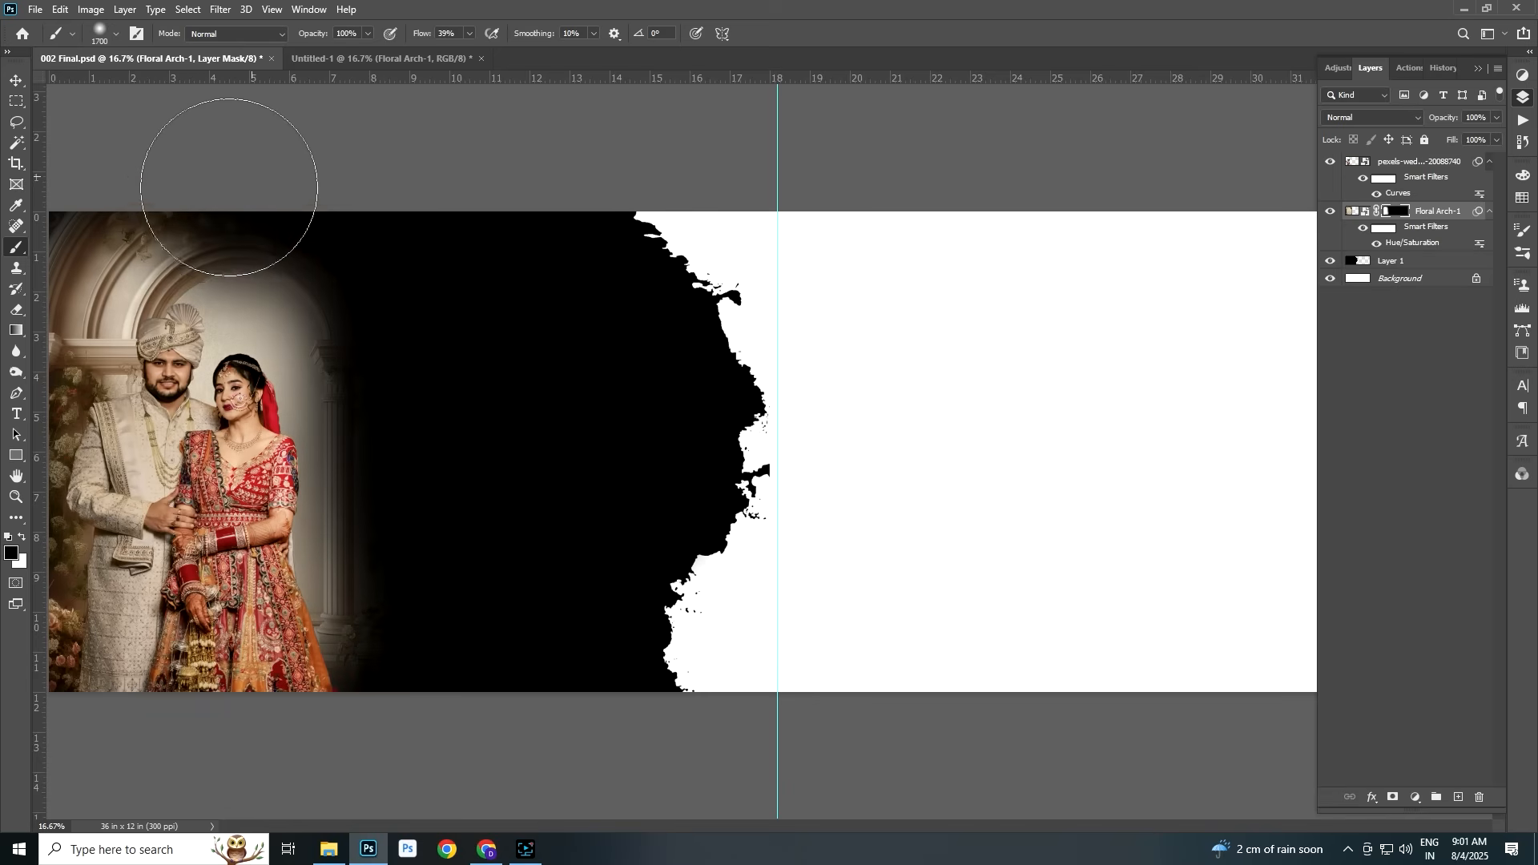
left_click_drag(74, 240, 210, 254)
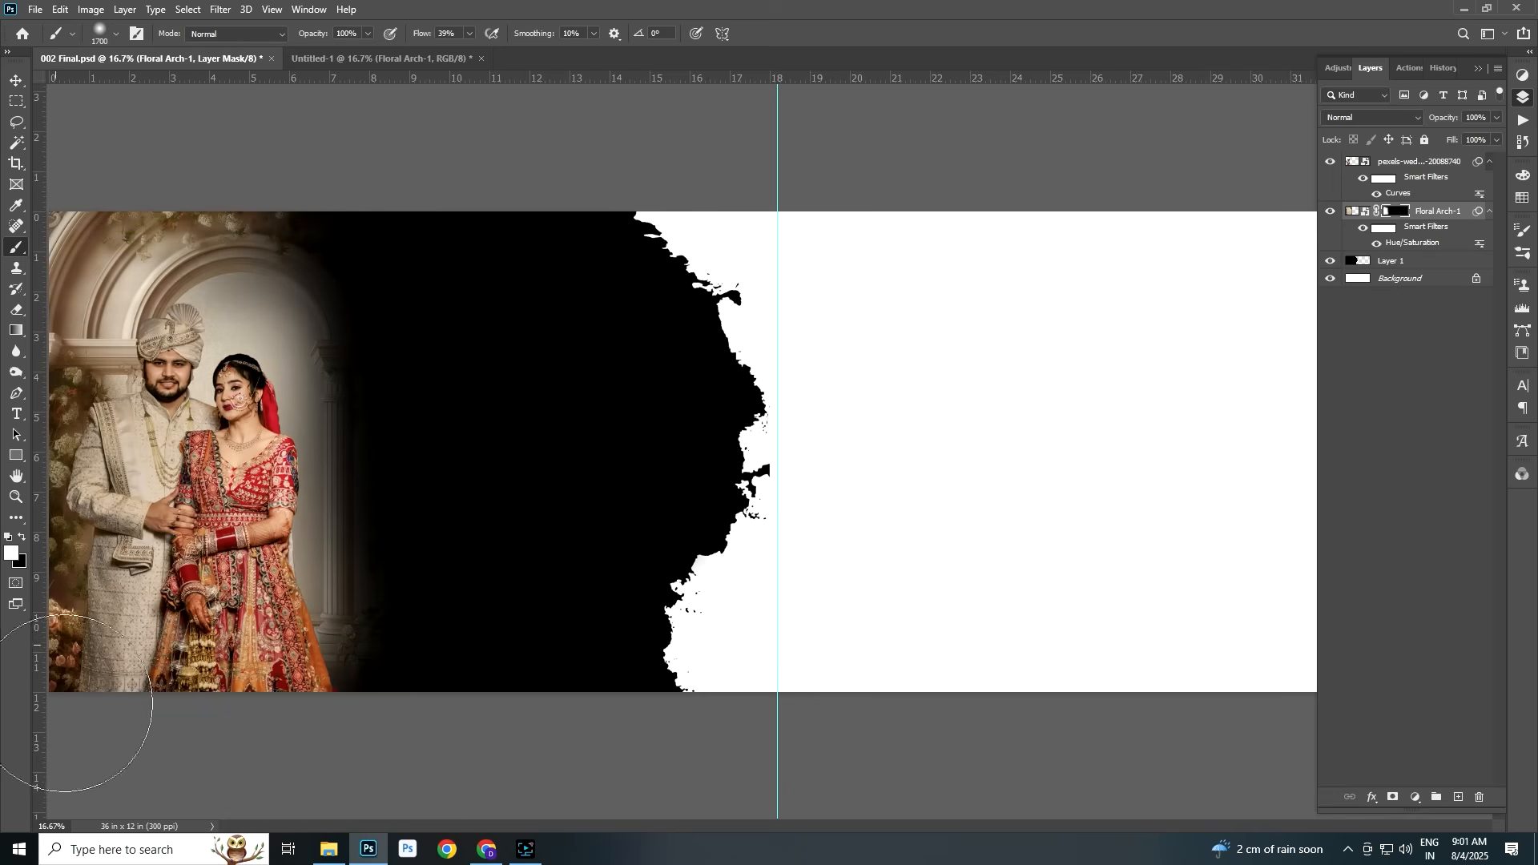
key("x")
left_click_drag(88, 240, 64, 704)
key("x")
left_click_drag(148, 248, 104, 433)
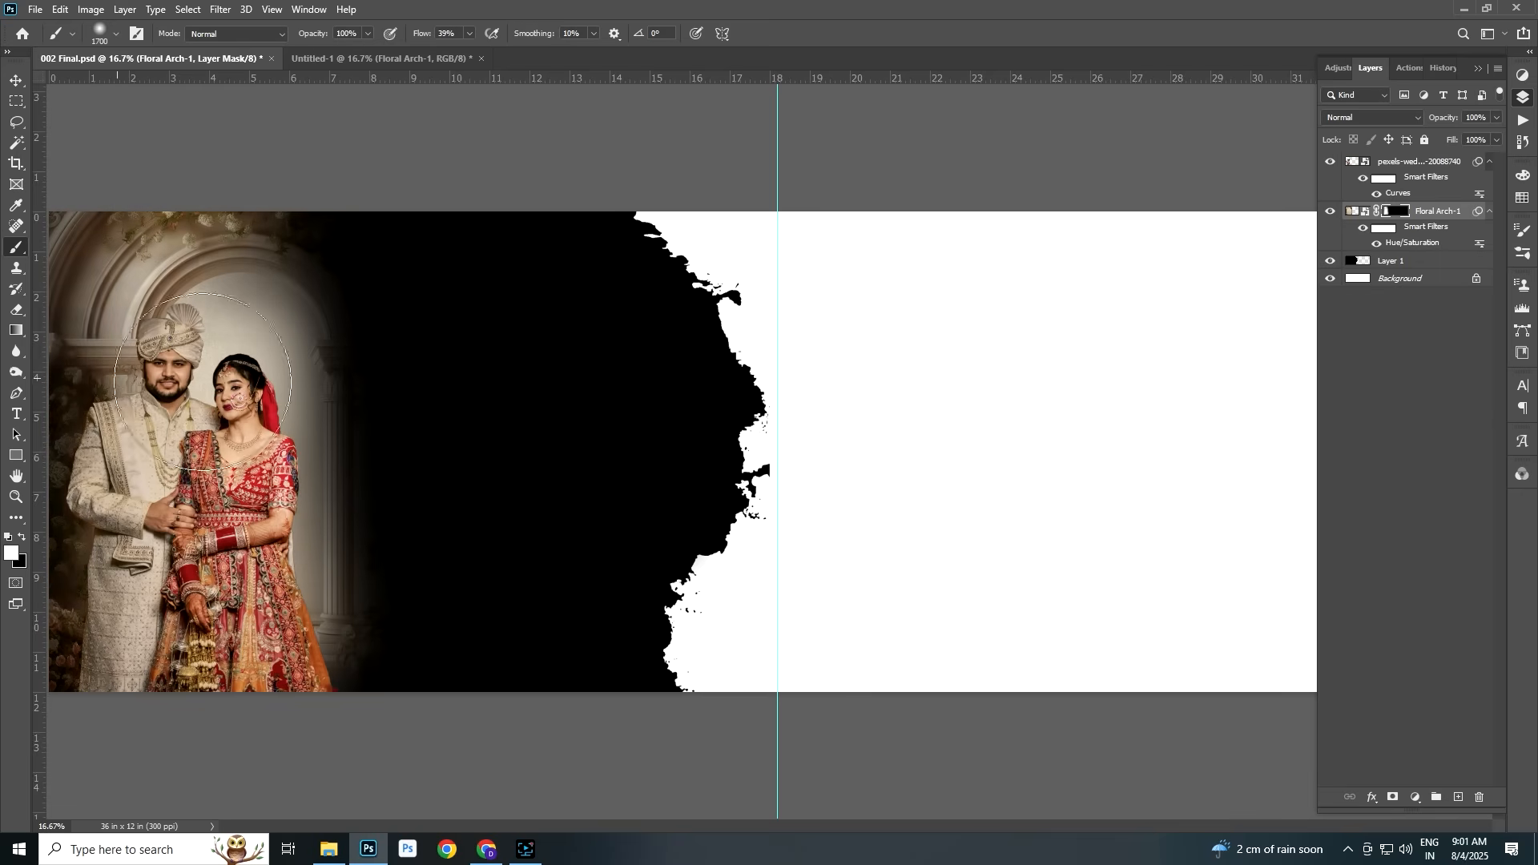
Select the couple cutout's layer and add a white layer mask to it
key("v")
right_click(235, 521)
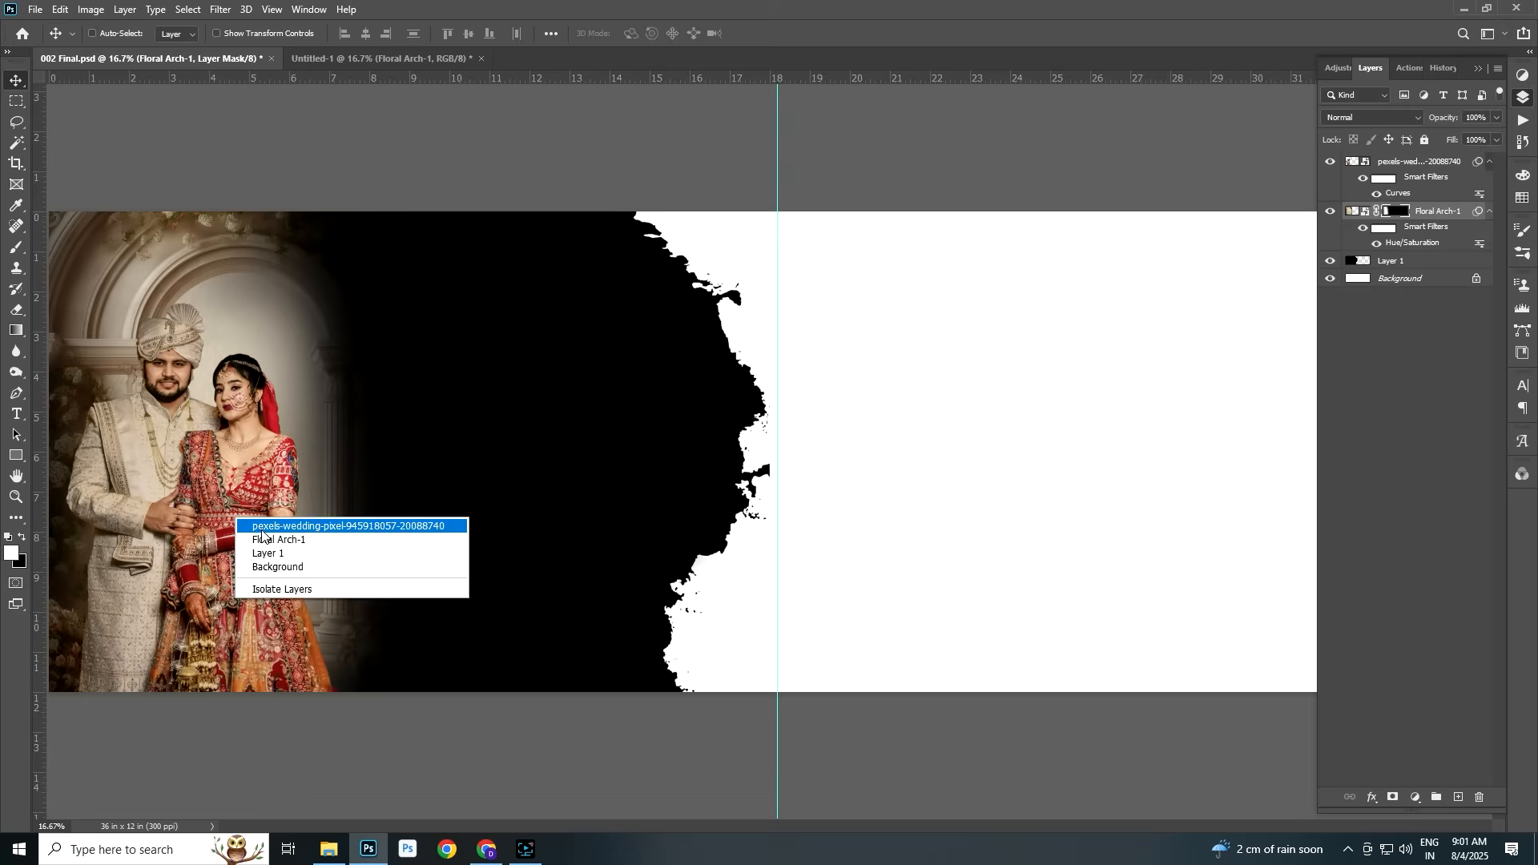
left_click(288, 525)
left_click_drag(251, 505, 261, 489)
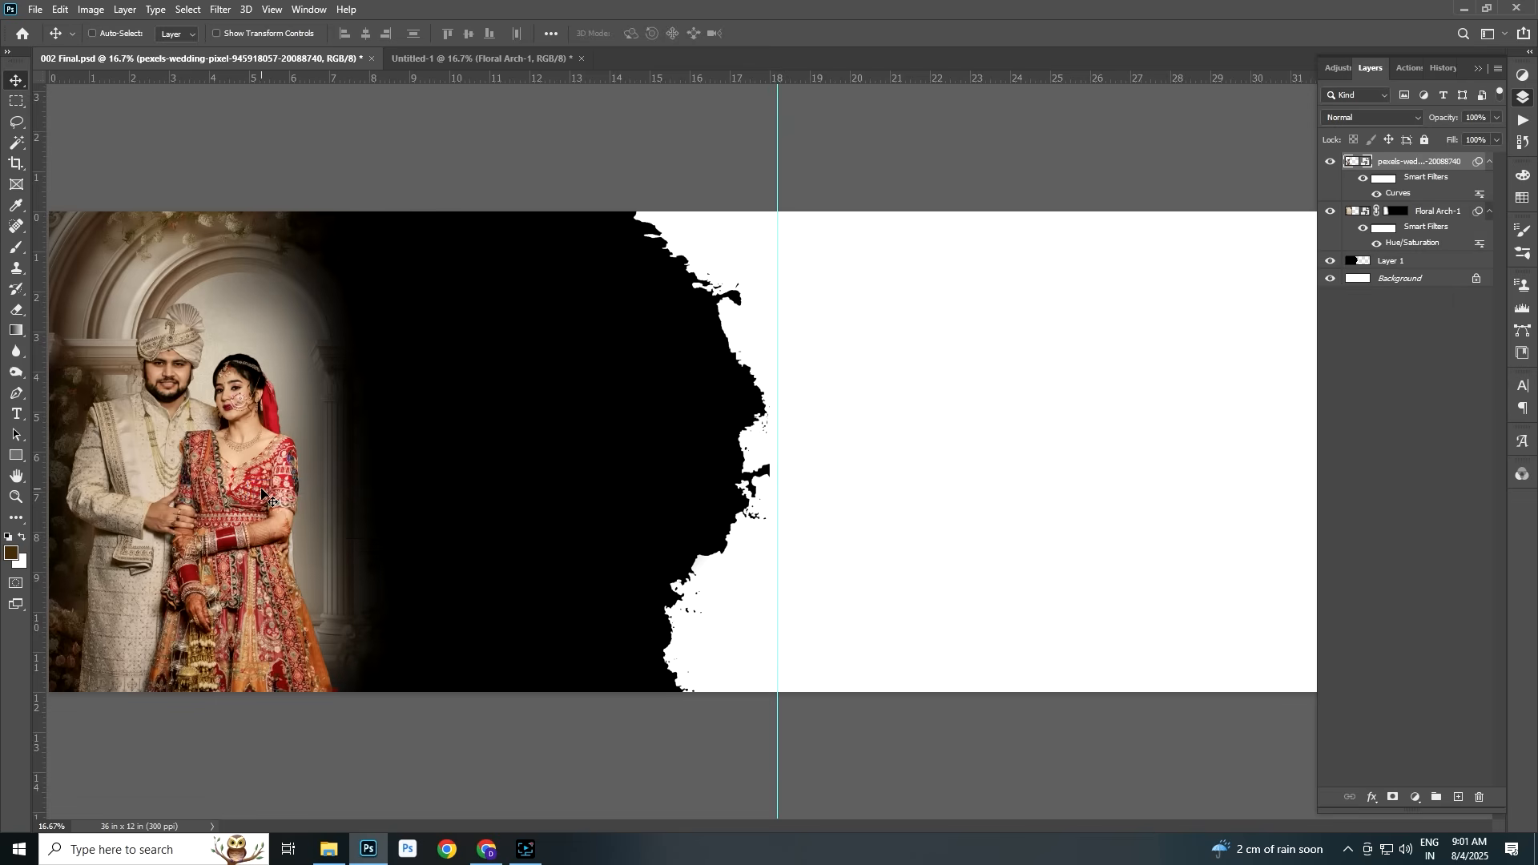
right_click(245, 481)
left_click(273, 487)
left_click(1393, 798)
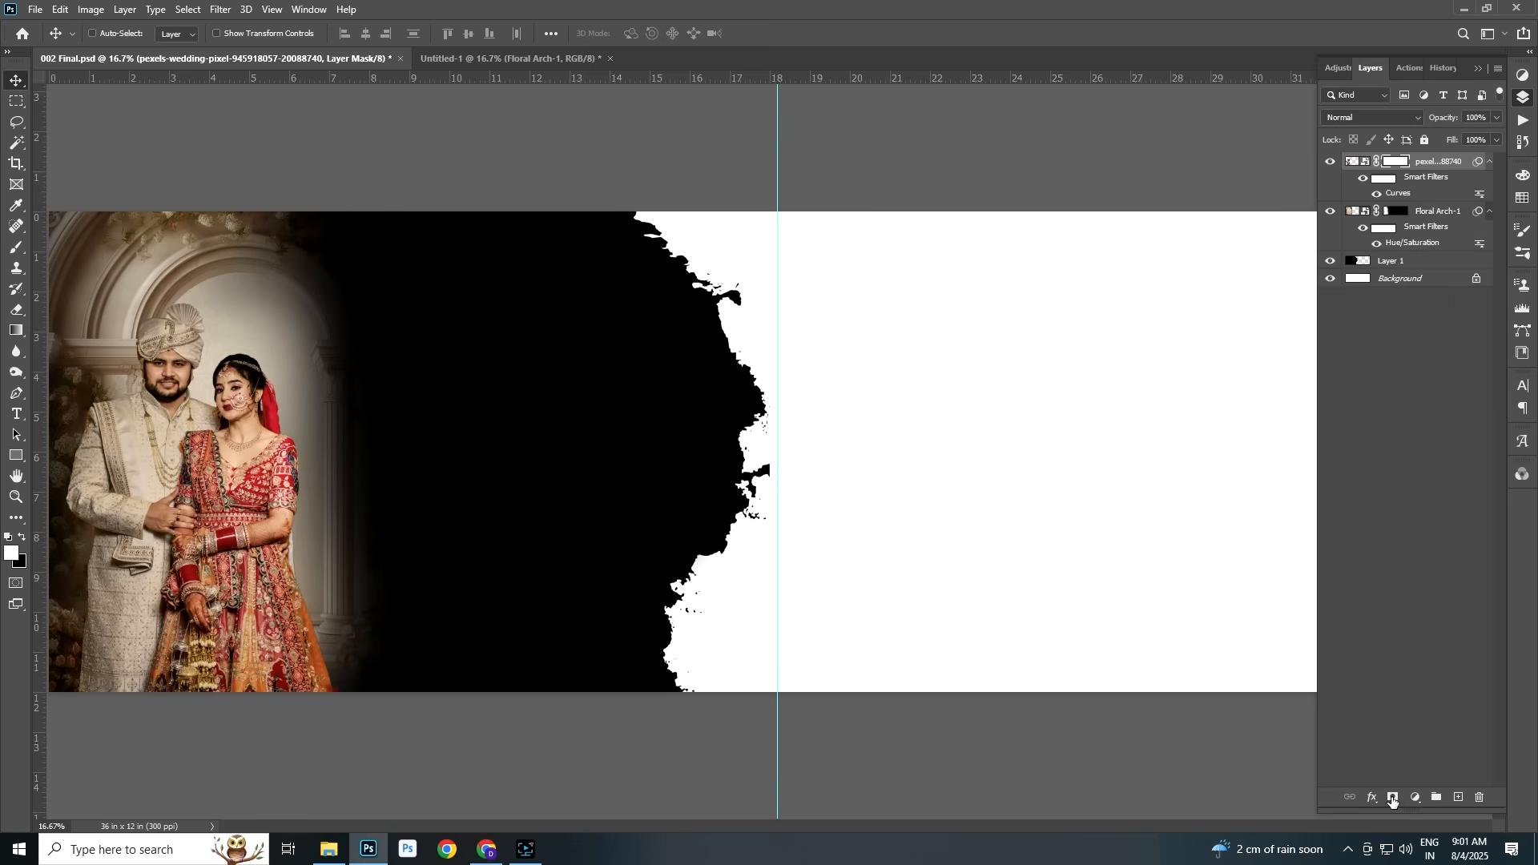
key("b")
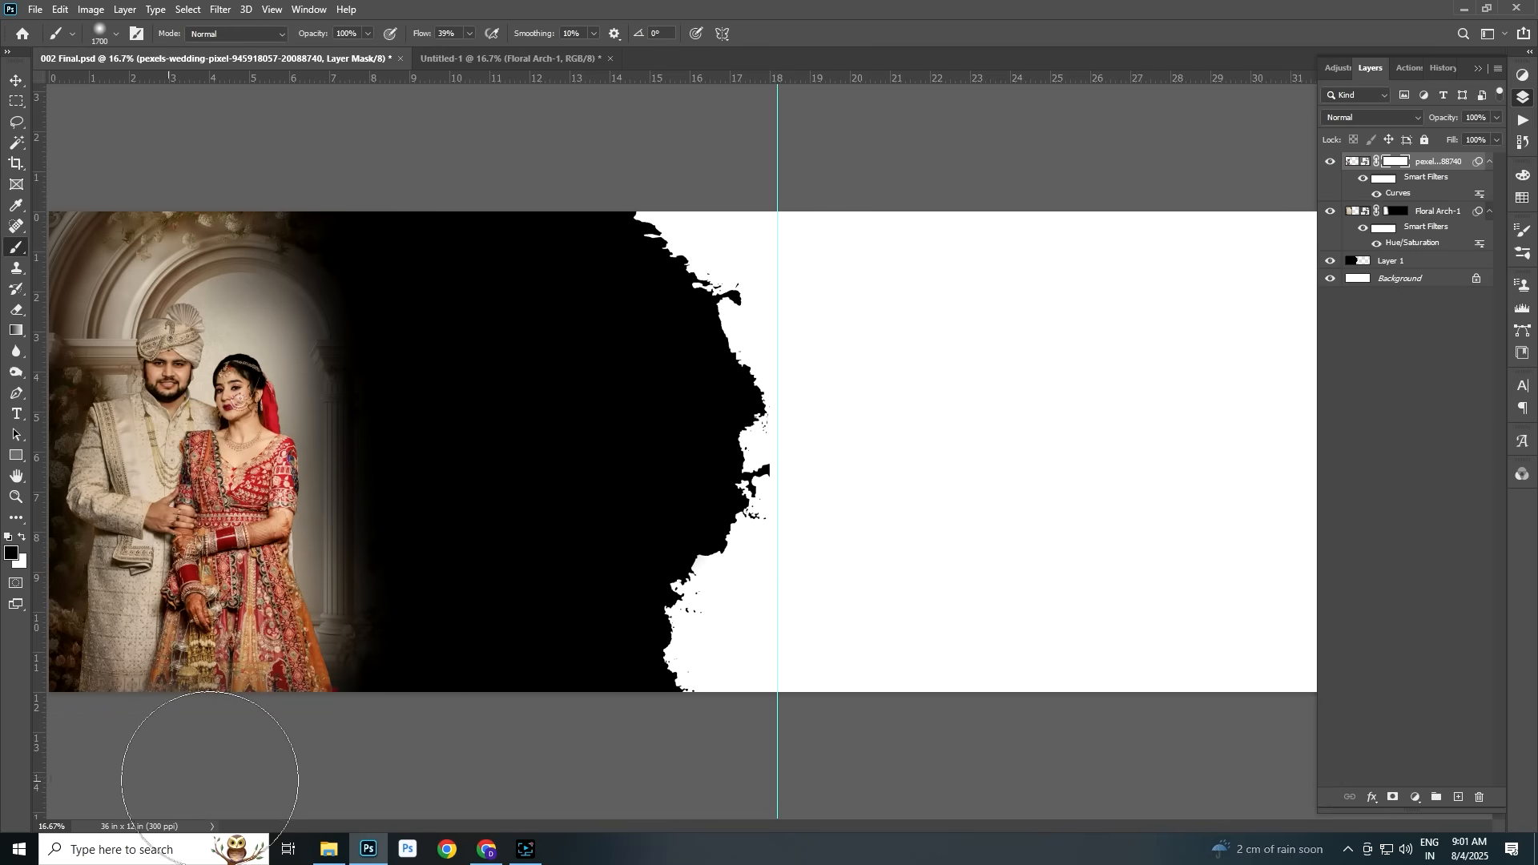
key("x")
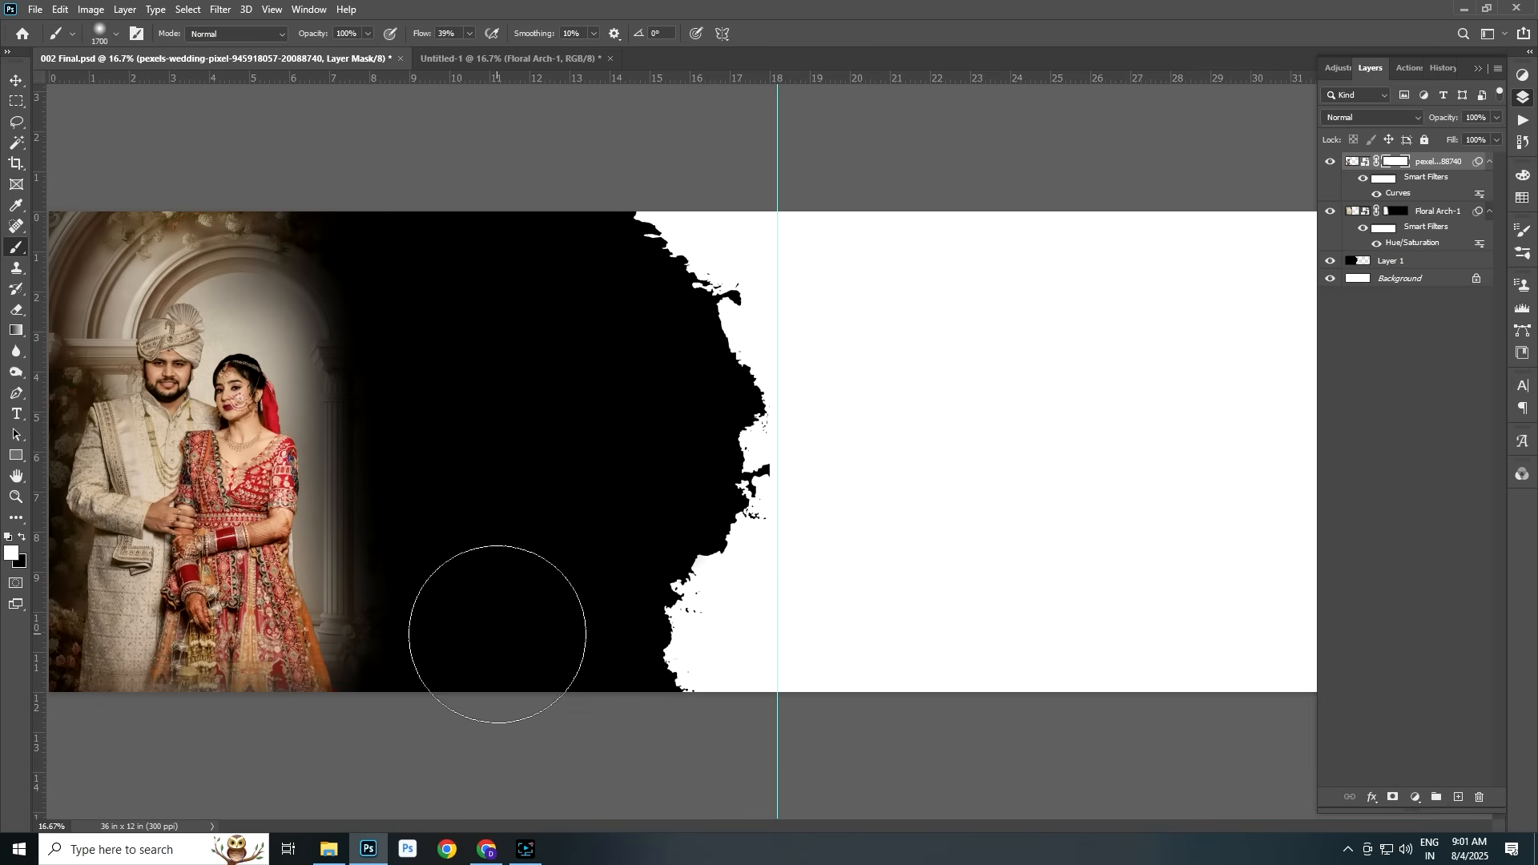
key("v")
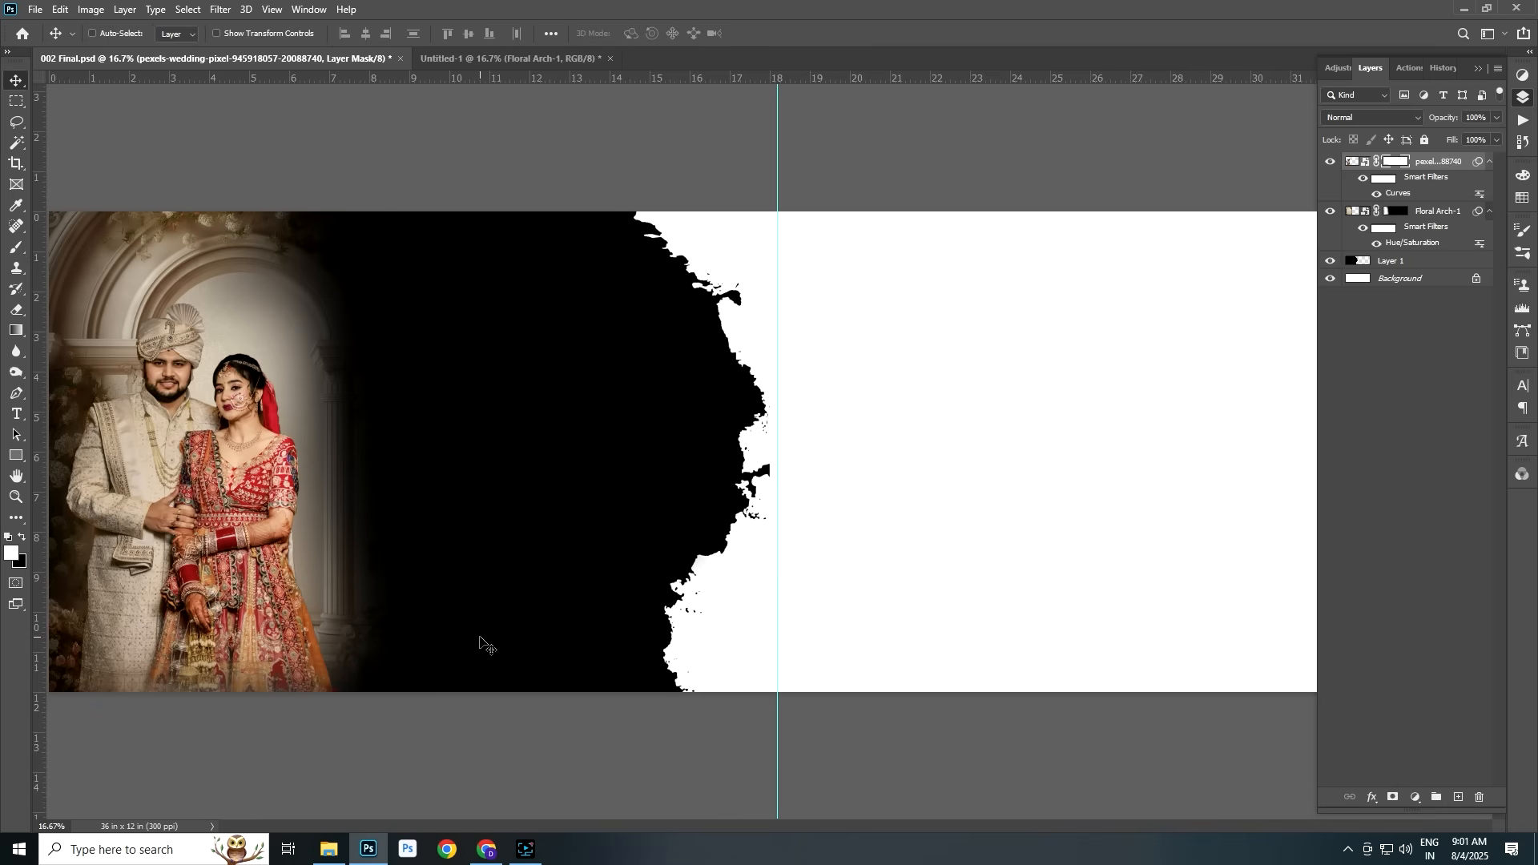
Copy the bride photo layer 005 from Untitled-1 into 002 Final.psd and move it below the couple's layer
left_click(440, 57)
right_click(464, 462)
left_click(512, 458)
left_click_drag(496, 438, 360, 475)
key("ctrl+bracketleft")
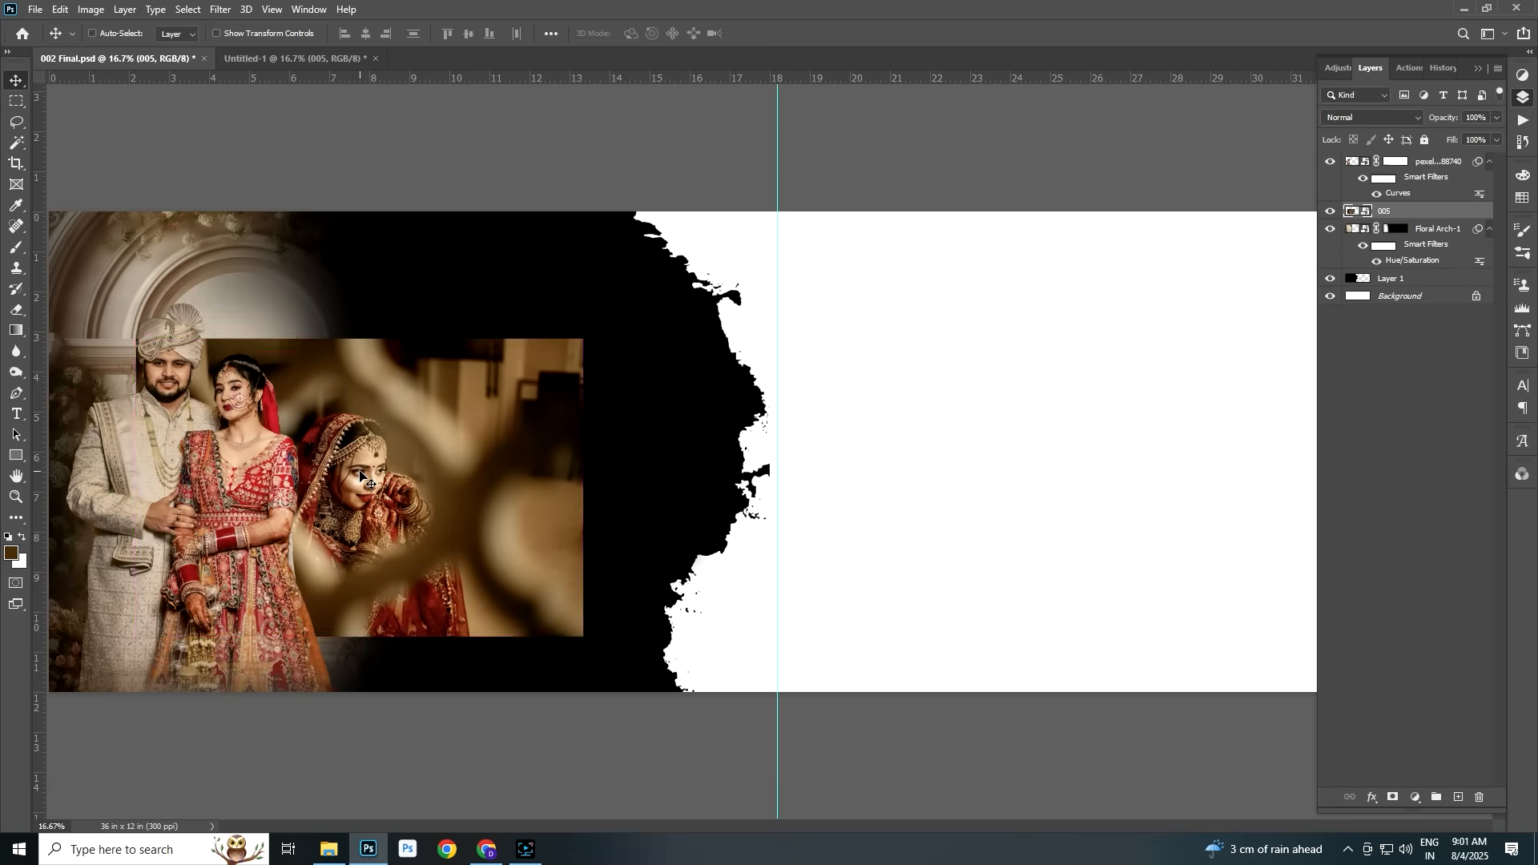
Enlarge the bride photo 005 to about 22 x 14 in and position it over the spread's left side
key("ctrl+t")
left_click_drag(585, 333, 899, 131)
left_click_drag(704, 289, 645, 348)
left_click_drag(838, 189, 948, 113)
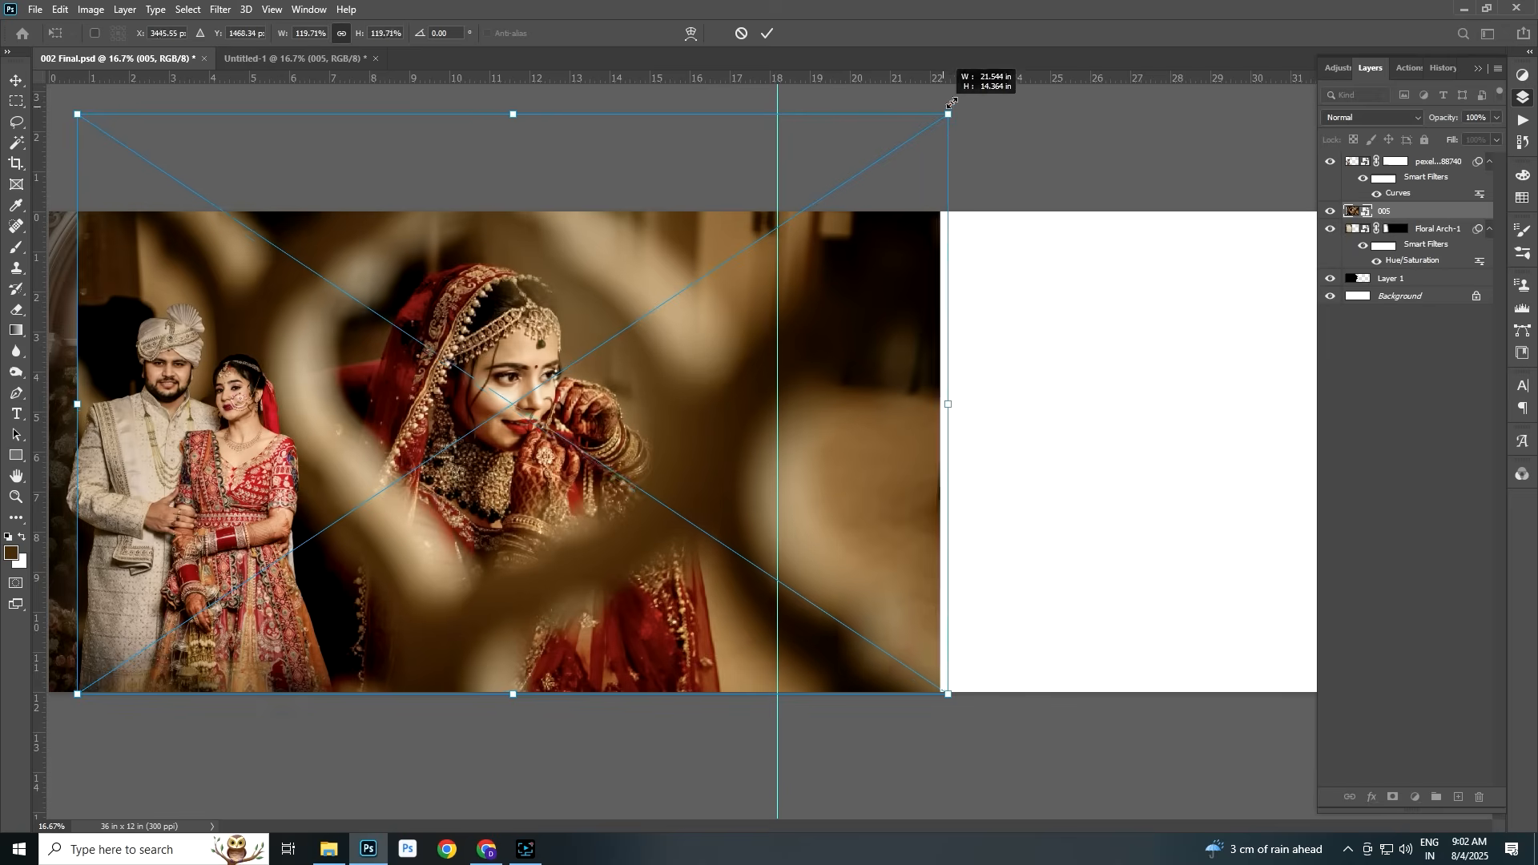
left_click_drag(700, 289, 670, 302)
key("Return")
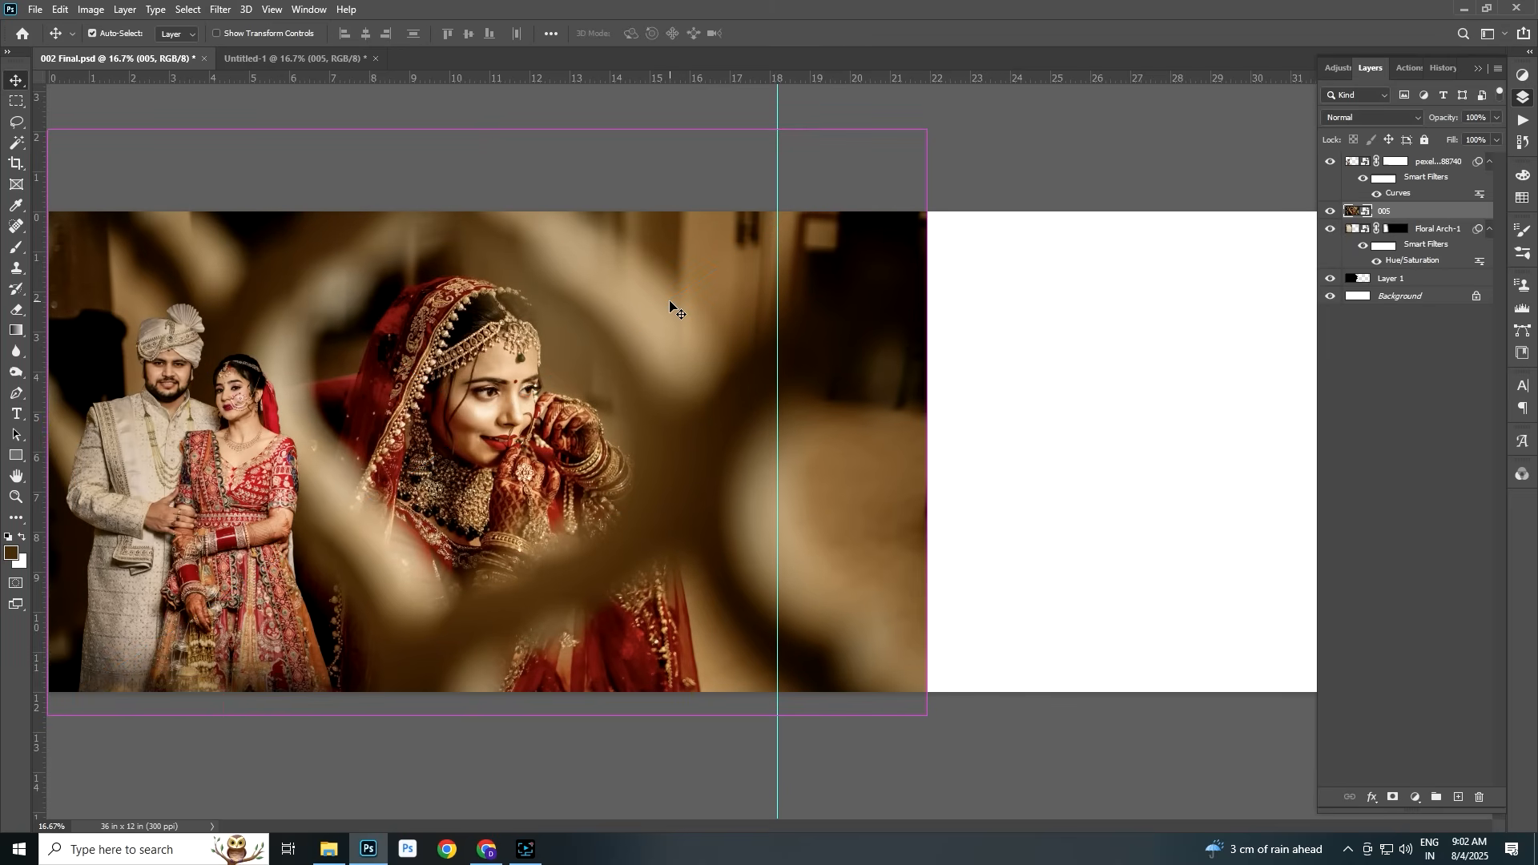
Place layer 005 directly above the torn-edge Layer 1 and clip it to that shape
key("ctrl+bracketleft")
key("ctrl+bracketleft")
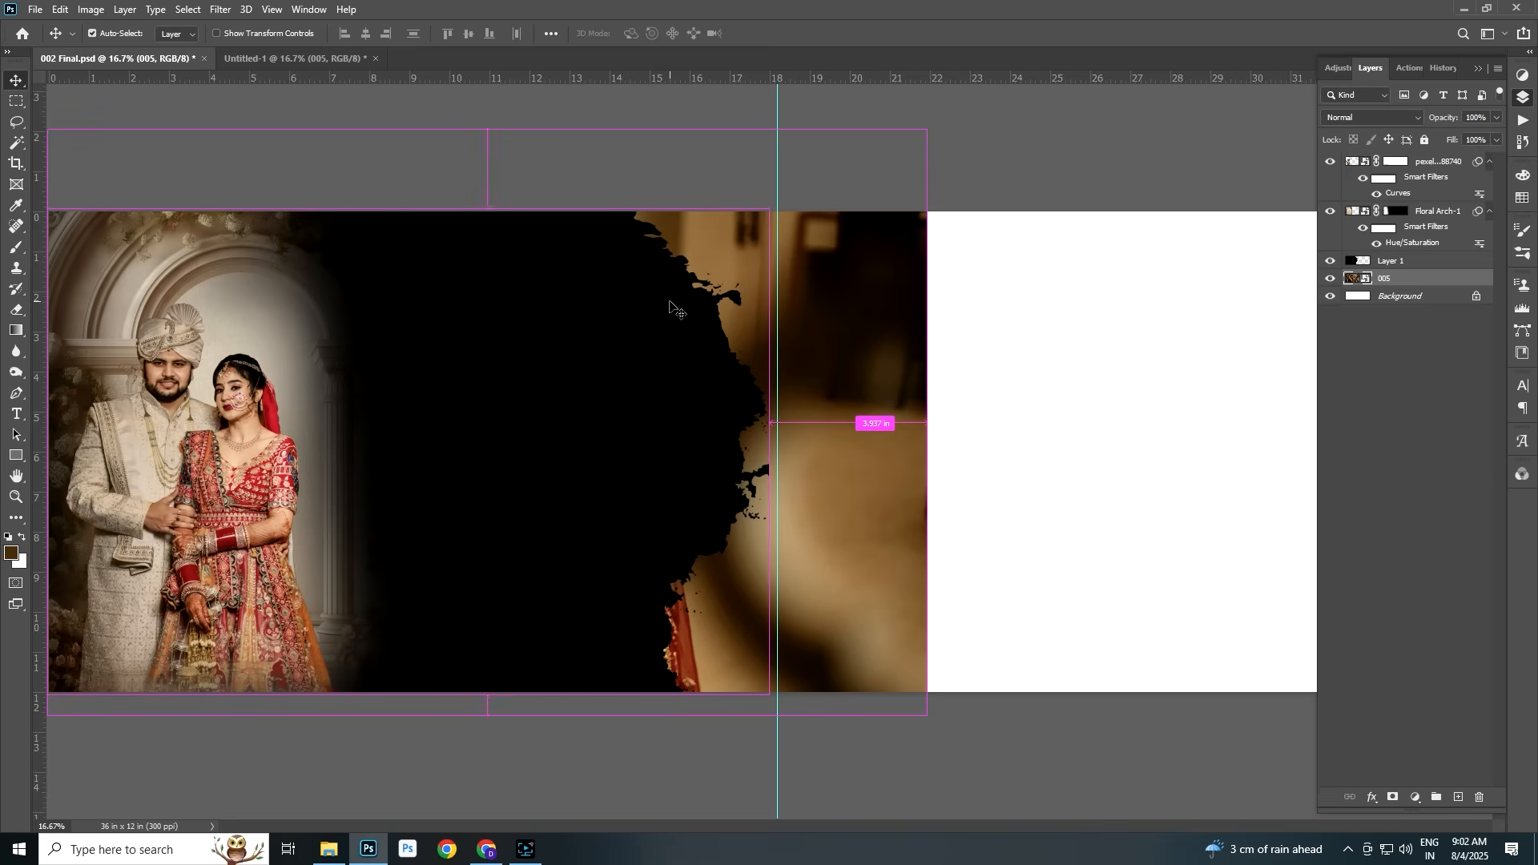
key("ctrl+bracketright")
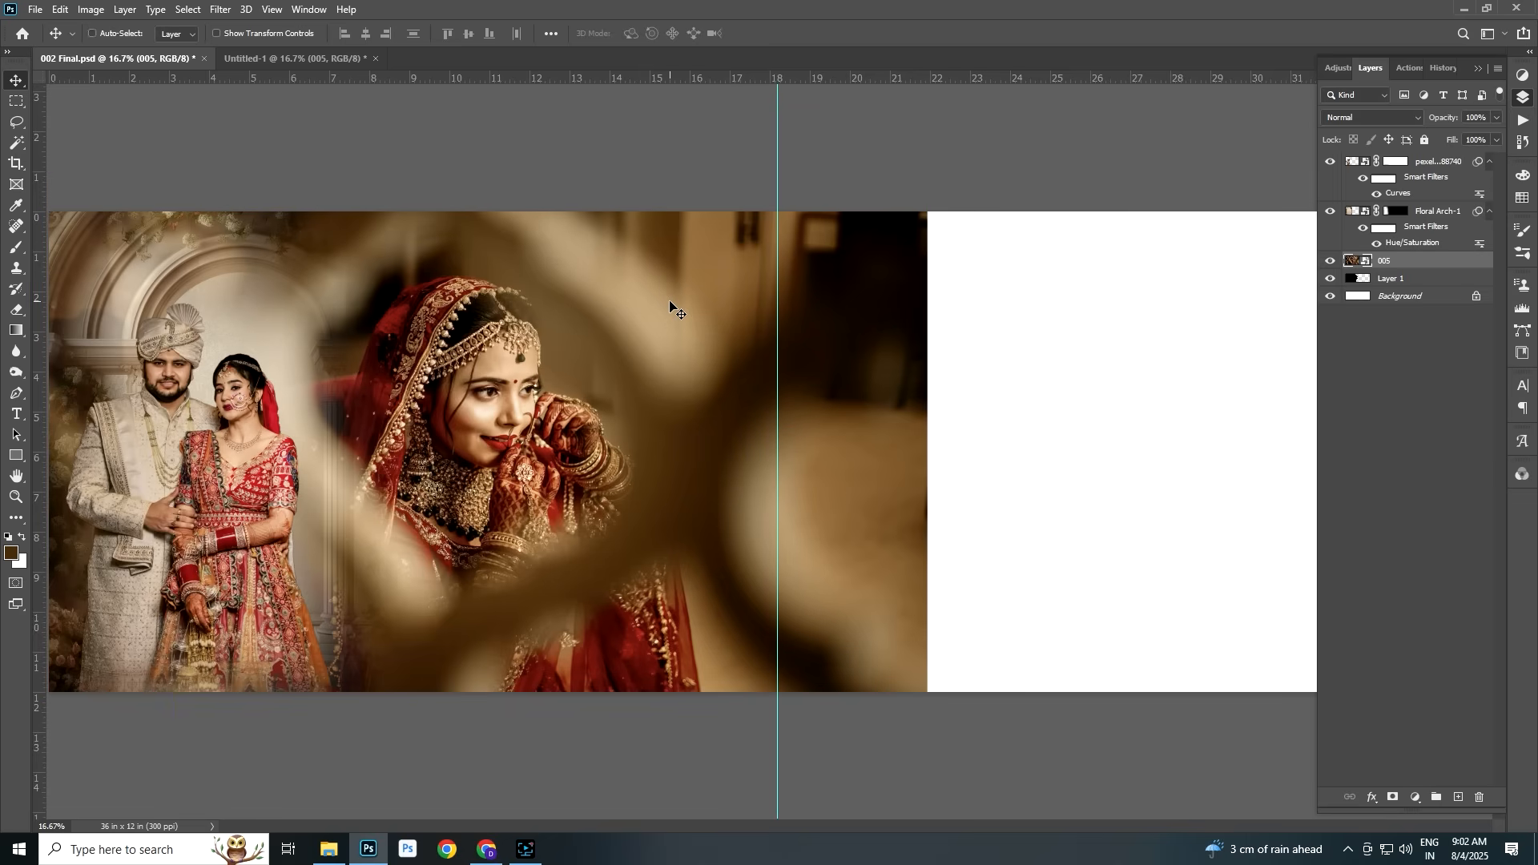
key("ctrl+alt+g")
left_click_drag(591, 391, 587, 392)
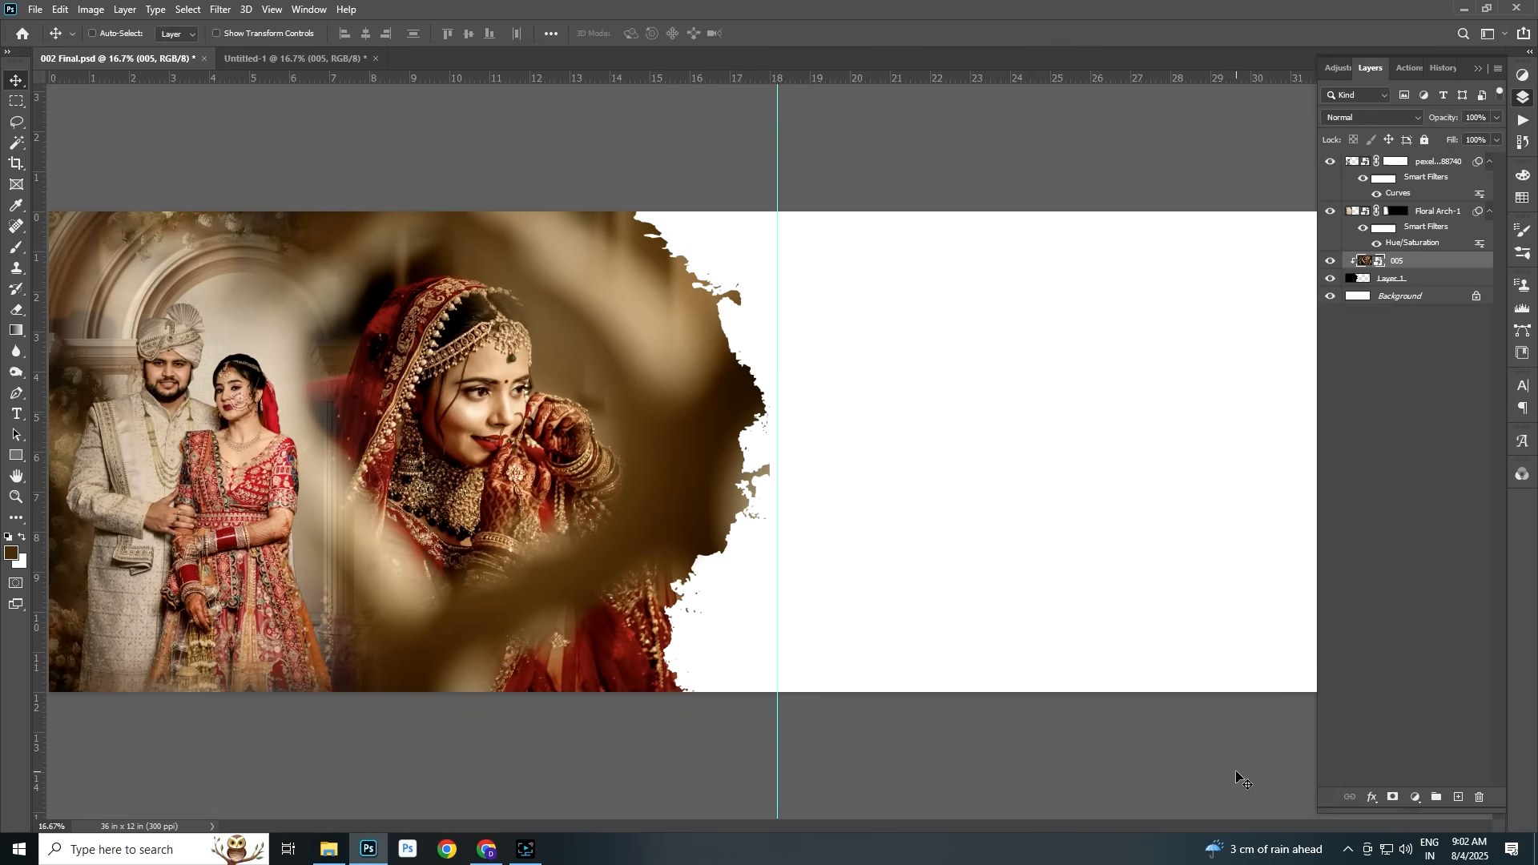
Add a black mask to layer 005 and reveal the bride with a large soft white brush at 39% flow
left_click(1392, 799, "alt")
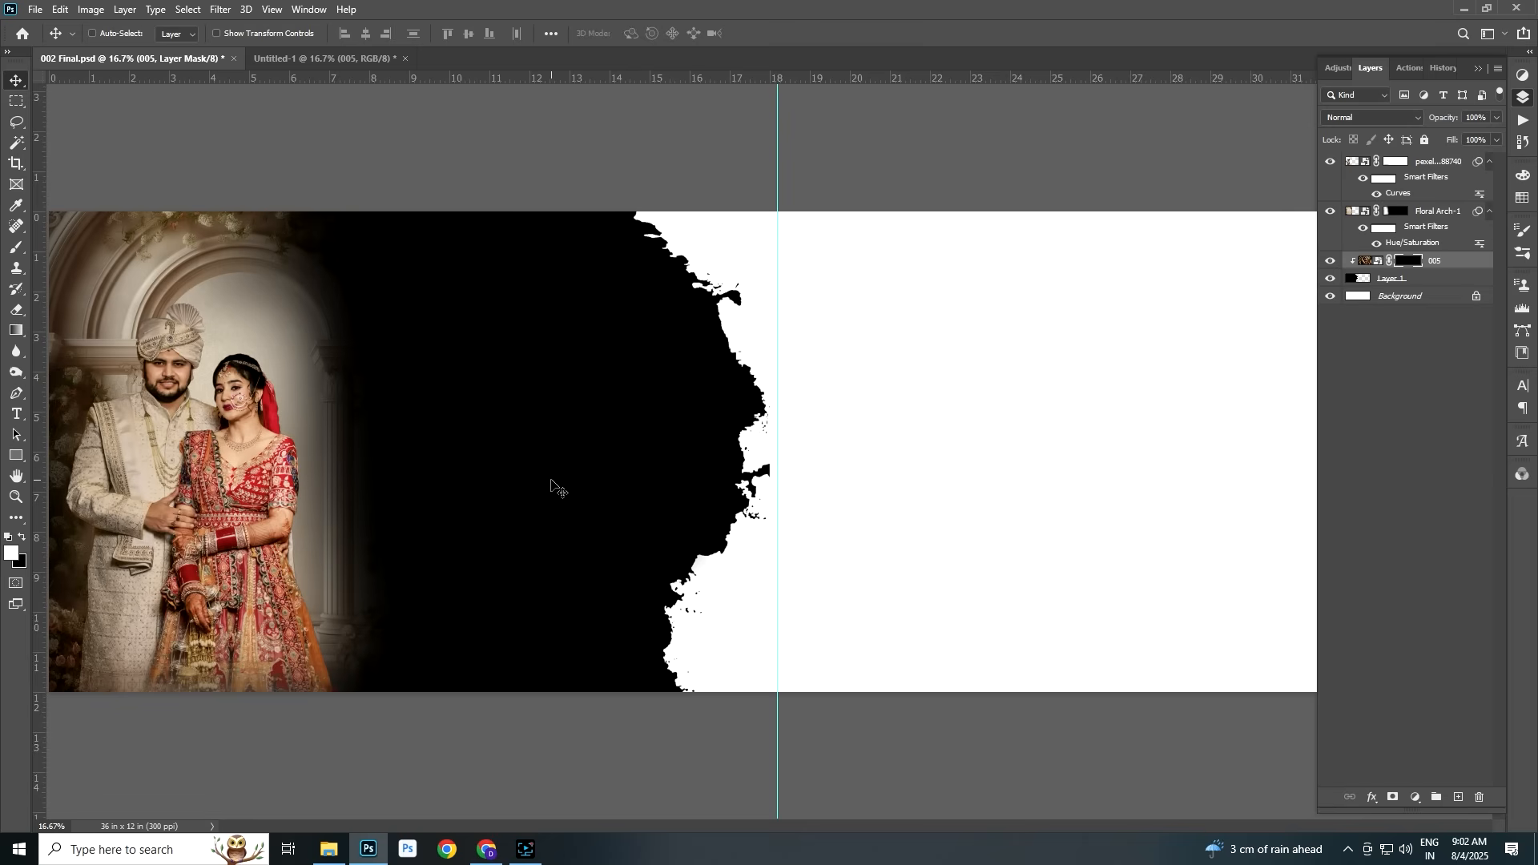
key("b")
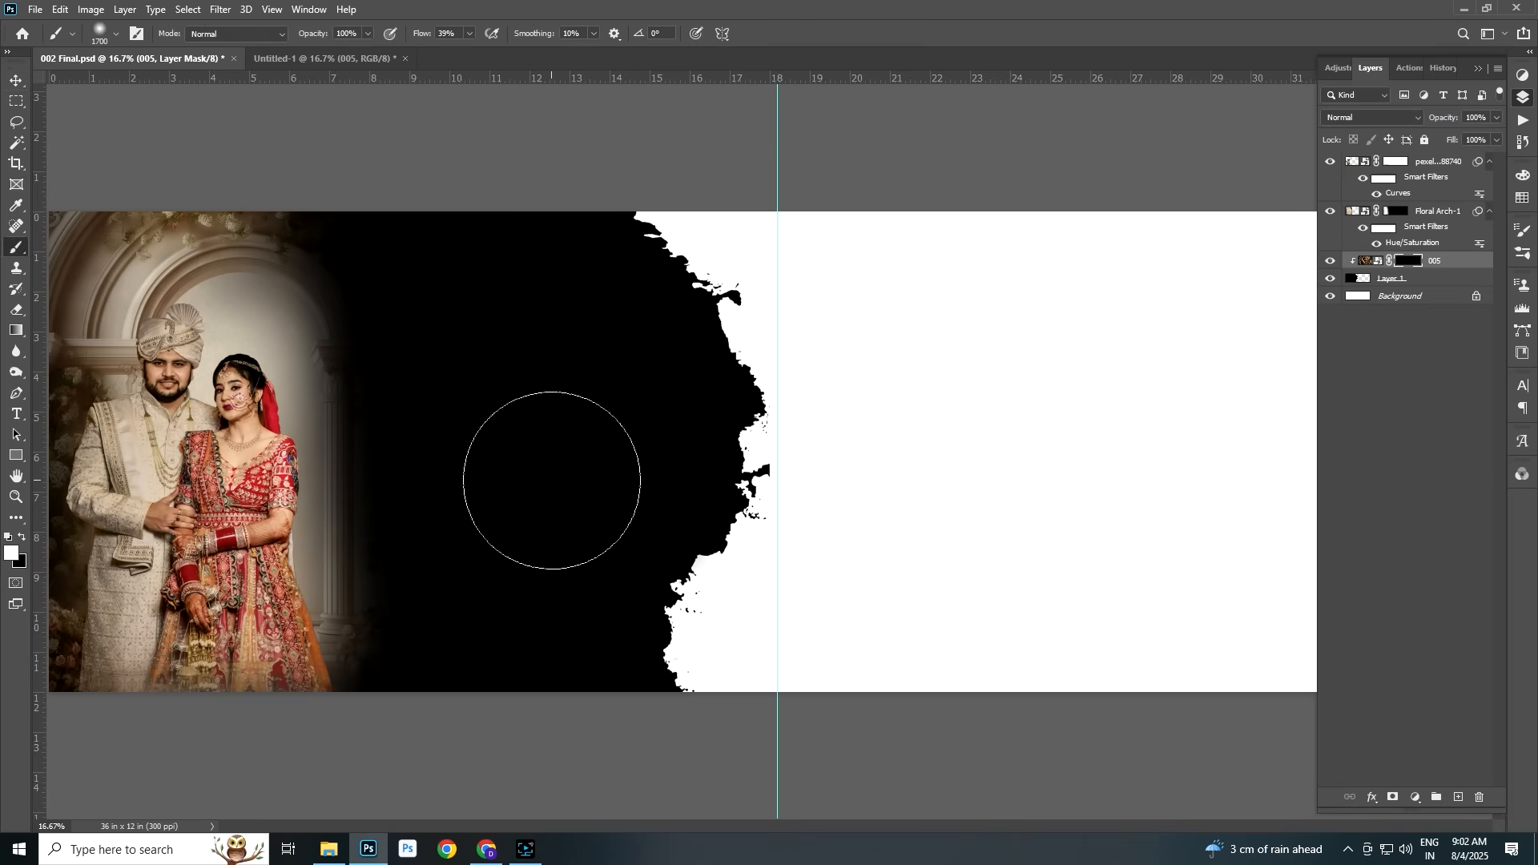
key("bracketright")
key("bracketright")
key("bracketright")
key("bracketright")
key("bracketright")
mouse_move(447, 487)
left_mouse_down()
mouse_move(473, 394)
mouse_move(441, 318)
mouse_move(450, 301)
mouse_move(635, 384)
mouse_move(675, 606)
mouse_move(474, 593)
mouse_move(413, 543)
mouse_move(394, 478)
mouse_move(507, 370)
mouse_move(406, 309)
mouse_move(451, 605)
mouse_move(504, 626)
mouse_move(565, 454)
mouse_move(563, 285)
mouse_move(484, 508)
mouse_move(425, 489)
mouse_move(411, 560)
mouse_move(382, 597)
left_mouse_up()
Enlarge the masked bride photo further and reposition it within the torn-edge shape beside the couple
key("v")
left_click_drag(508, 446, 497, 458)
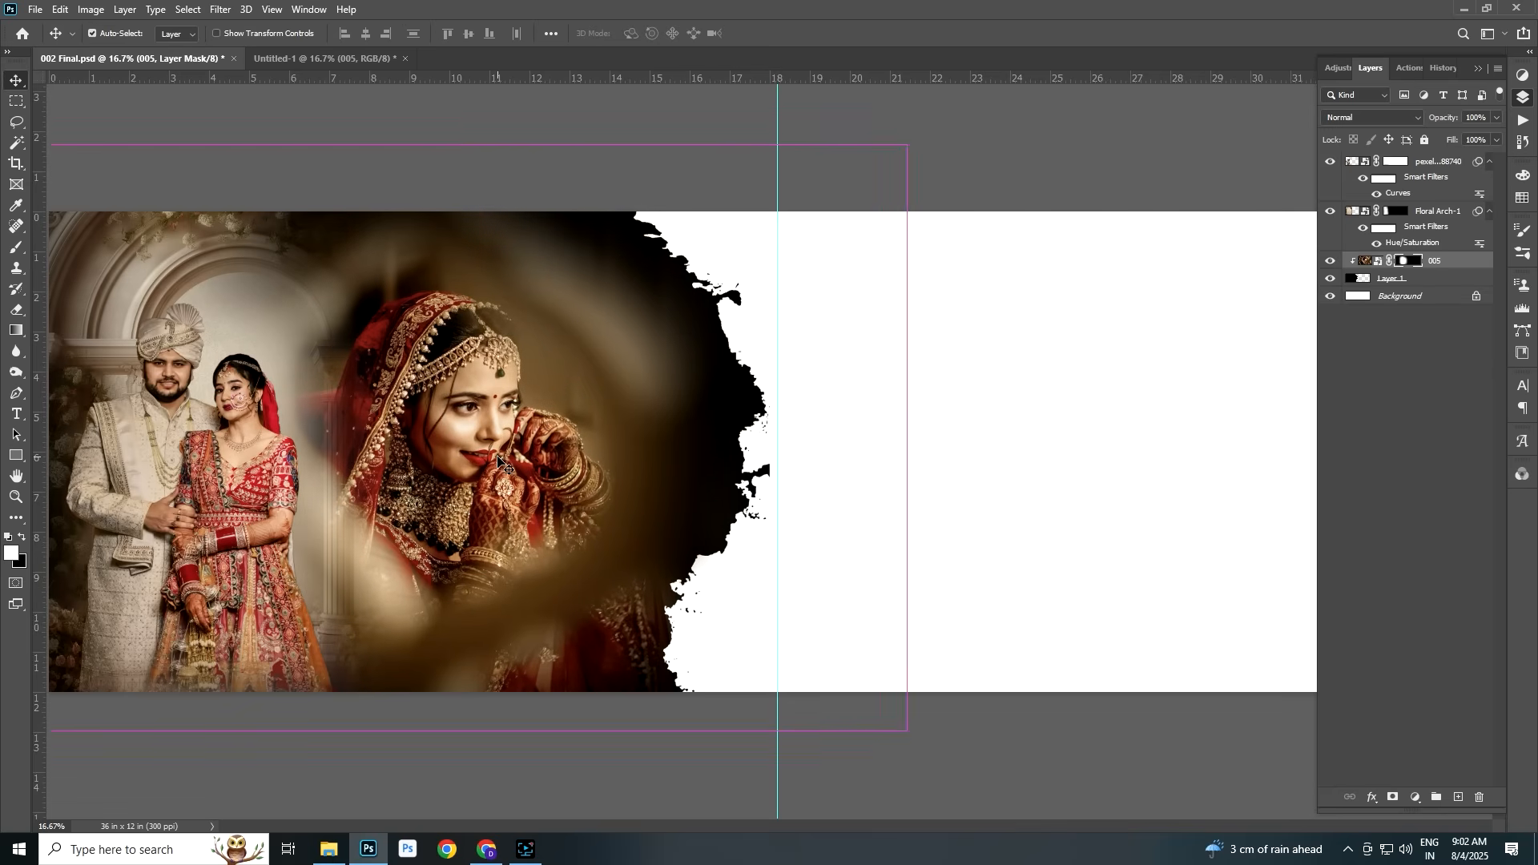
key("ctrl+t")
left_click_drag(939, 131, 1146, 53)
left_click_drag(619, 345, 526, 399)
key("Return")
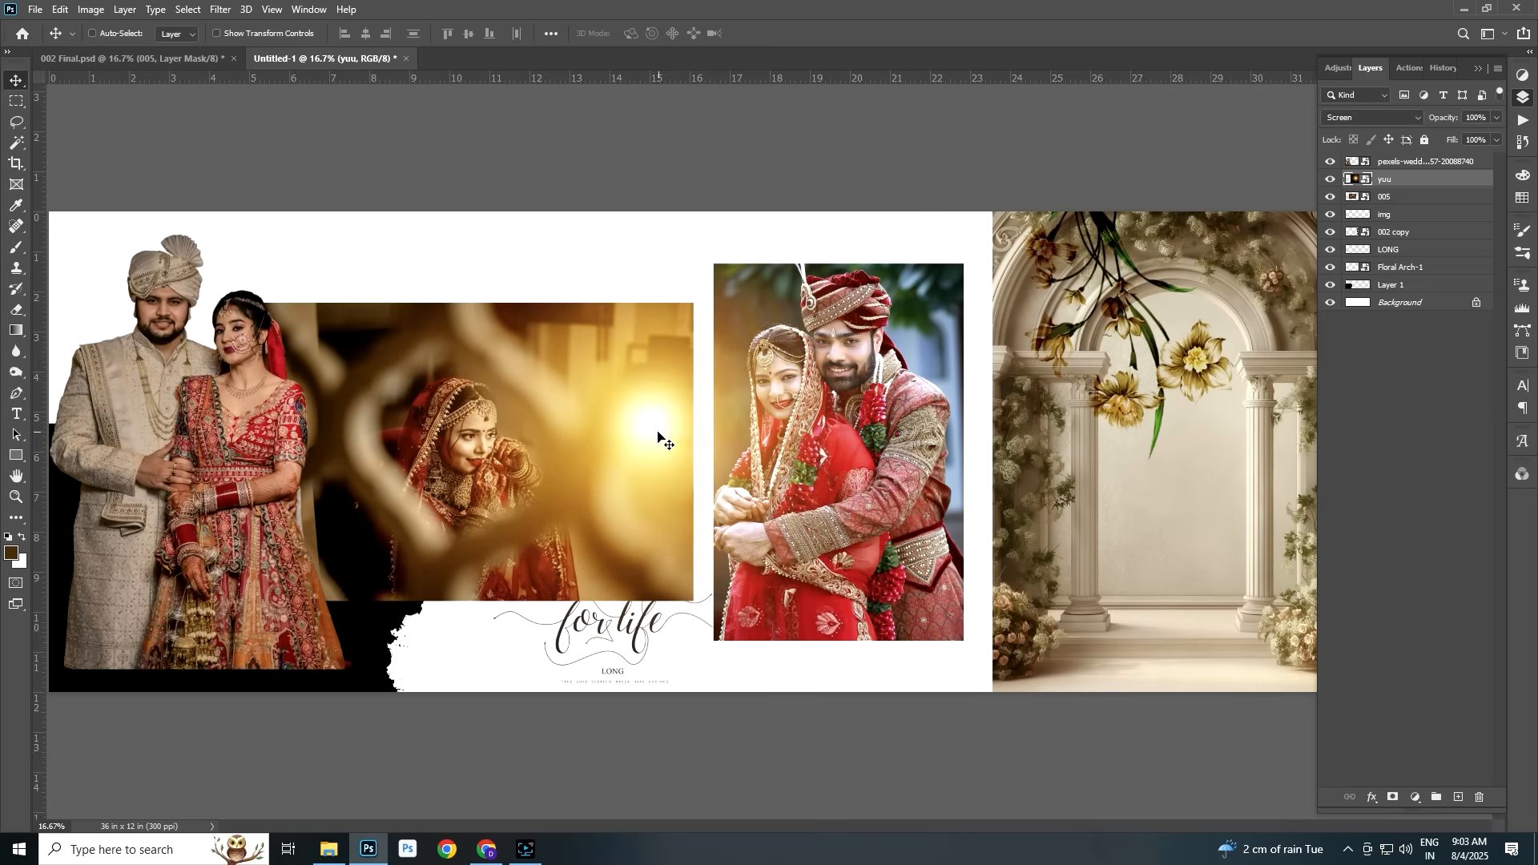
Copy the yuu light flare layer from Untitled-1 into 002 Final.psd
right_click(657, 434)
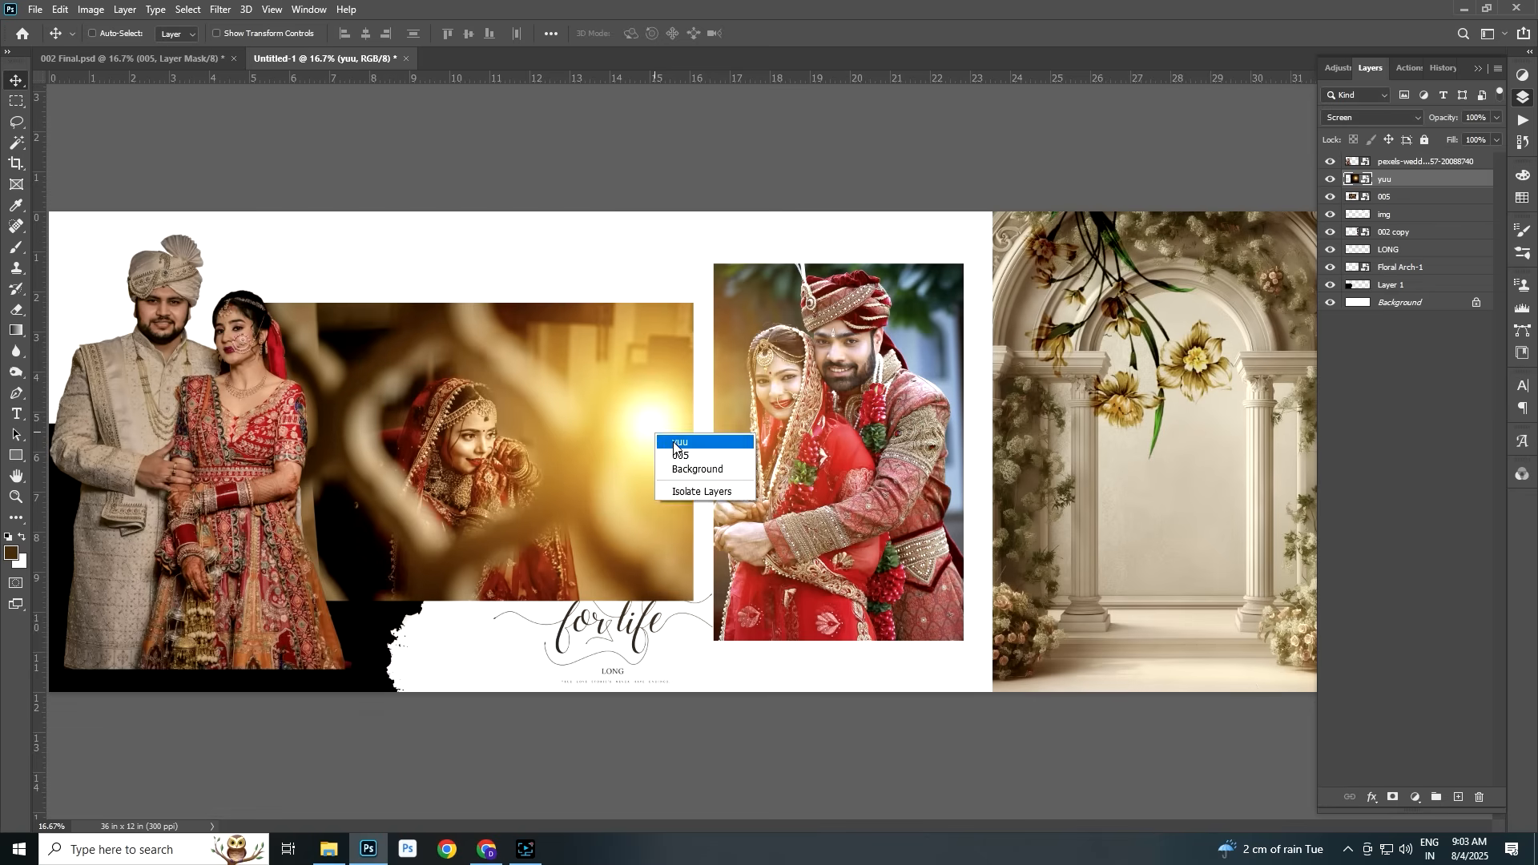
left_click(675, 443)
left_click_drag(671, 420, 480, 353)
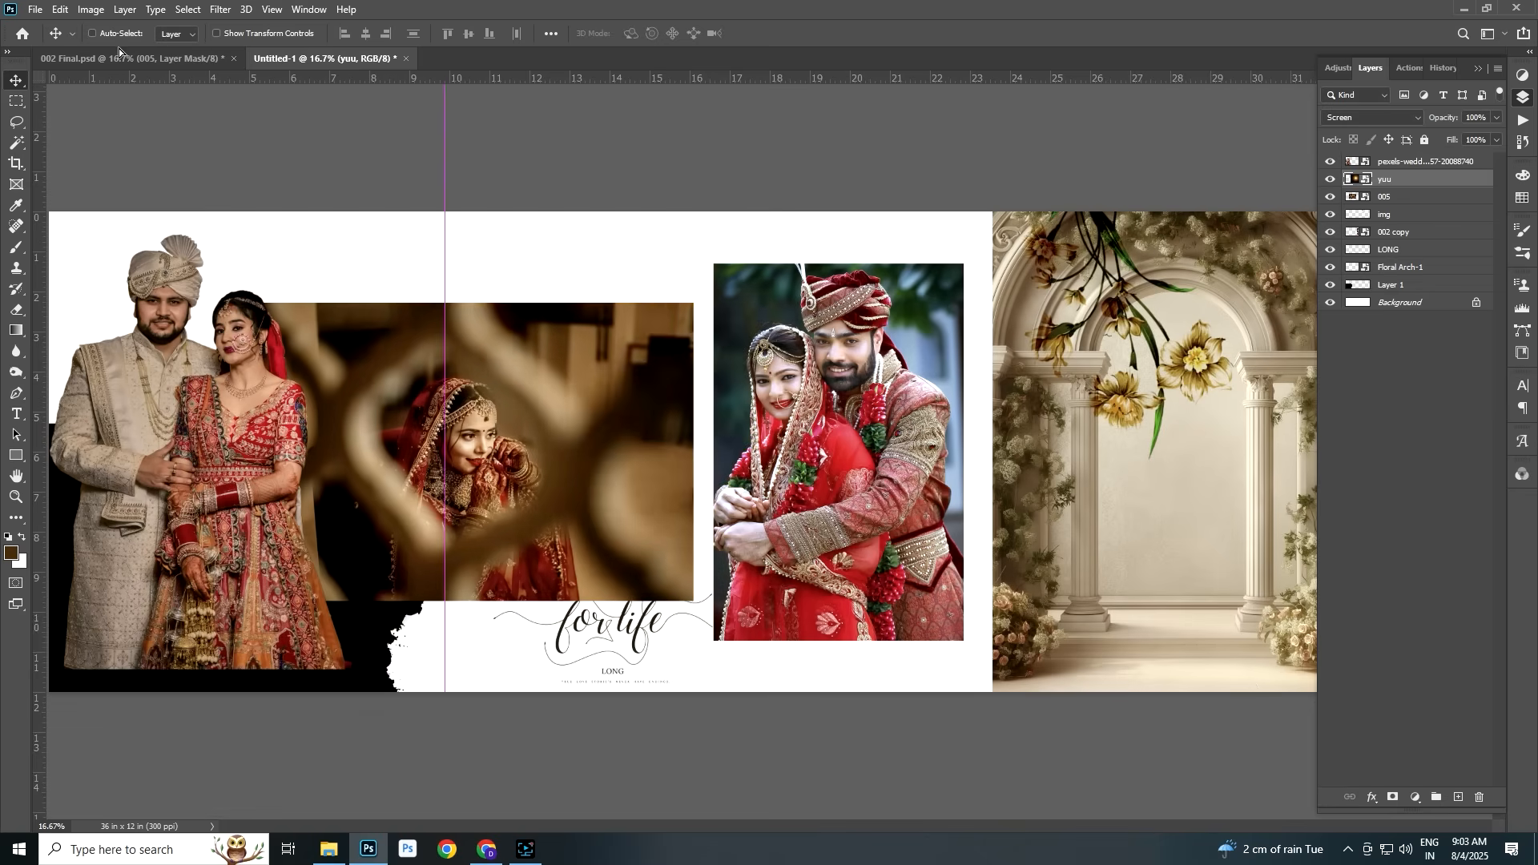
left_click(123, 59)
left_click_drag(124, 59, 227, 274)
Set the yuu flare layer's blend mode to Screen
left_click(1348, 120)
left_click(1345, 117)
left_click_drag(689, 427, 724, 449)
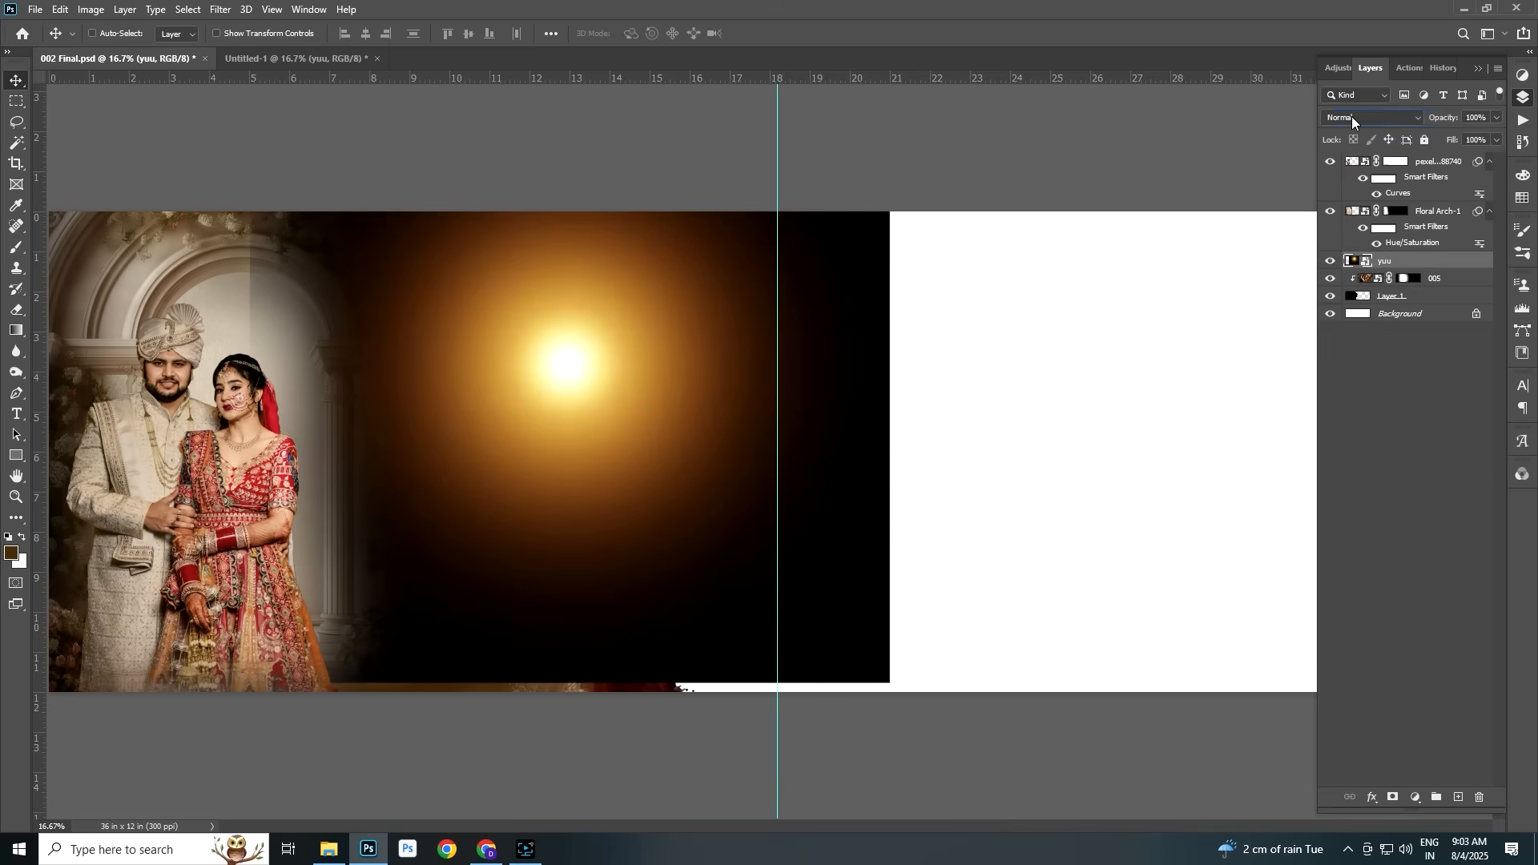
left_click(1352, 117)
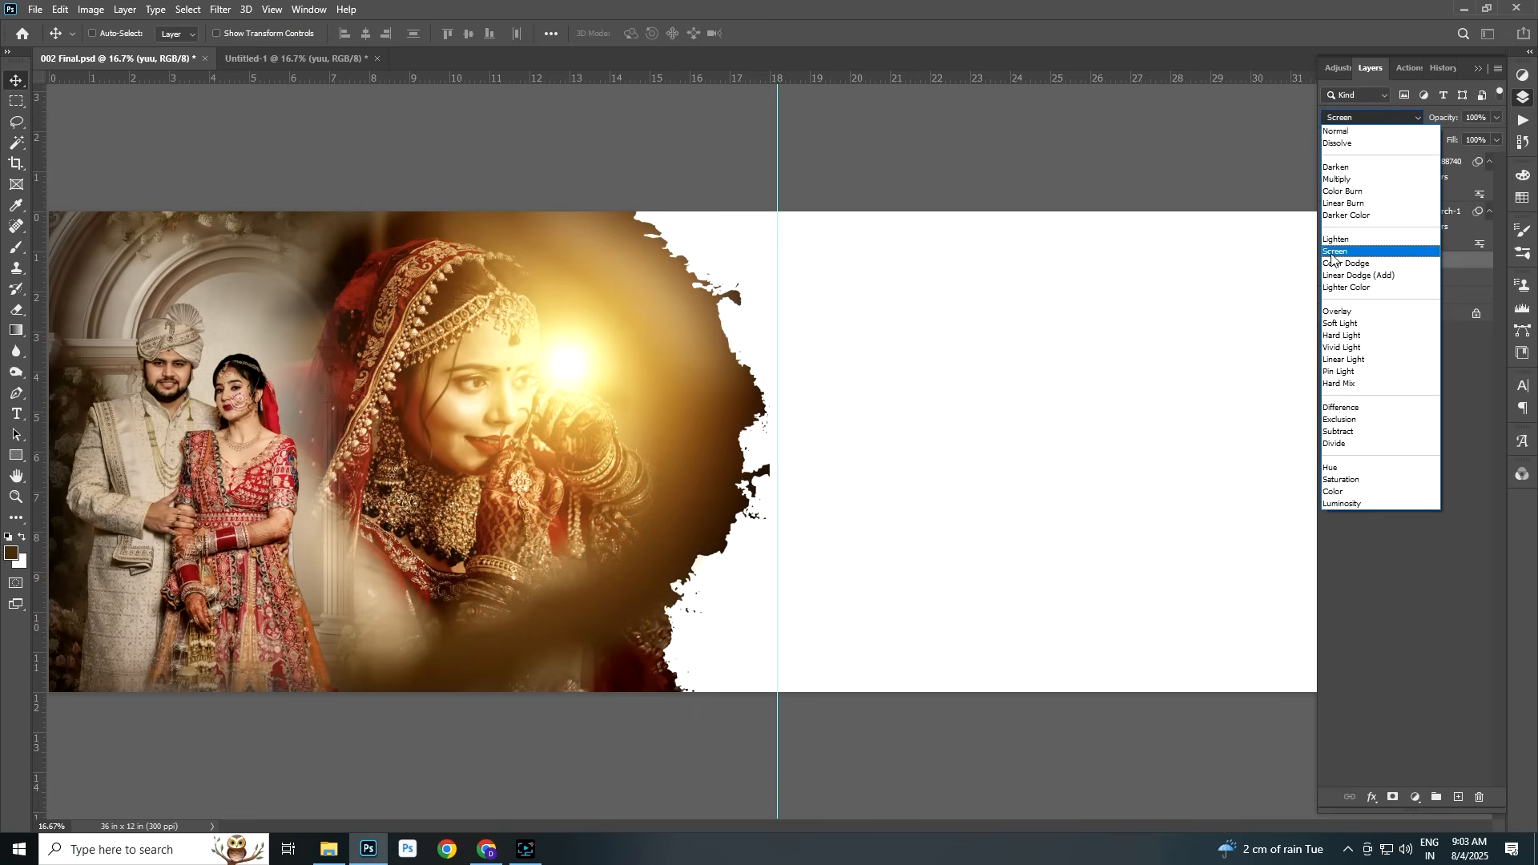
left_click(1335, 251)
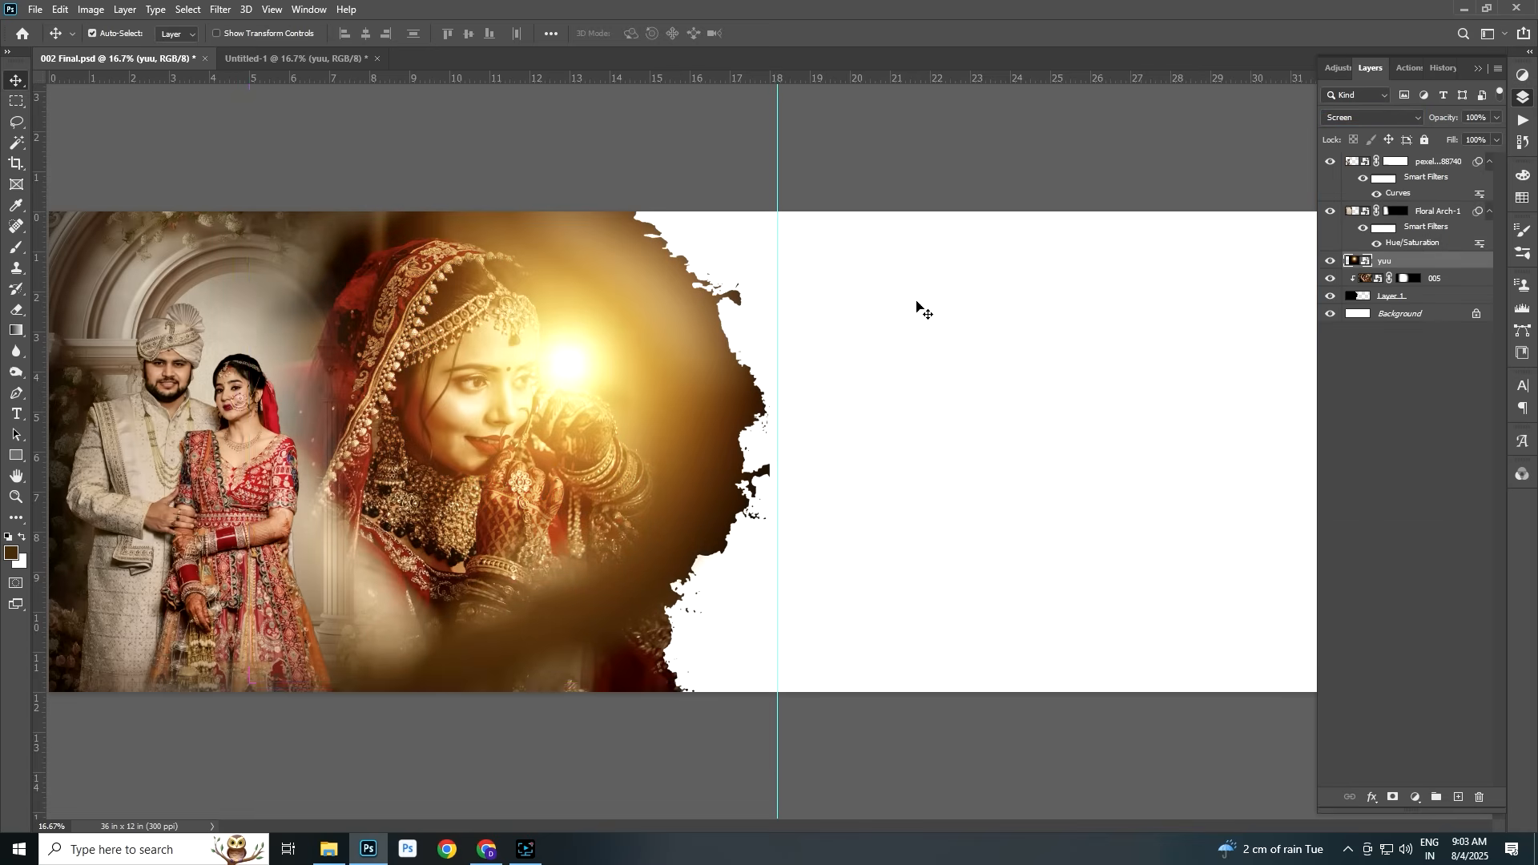
Resize the yuu light flare and move it from the bride photo to the arch behind the couple
key("ctrl+t")
left_click_drag(886, 684, 608, 398)
left_click_drag(536, 242, 360, 353)
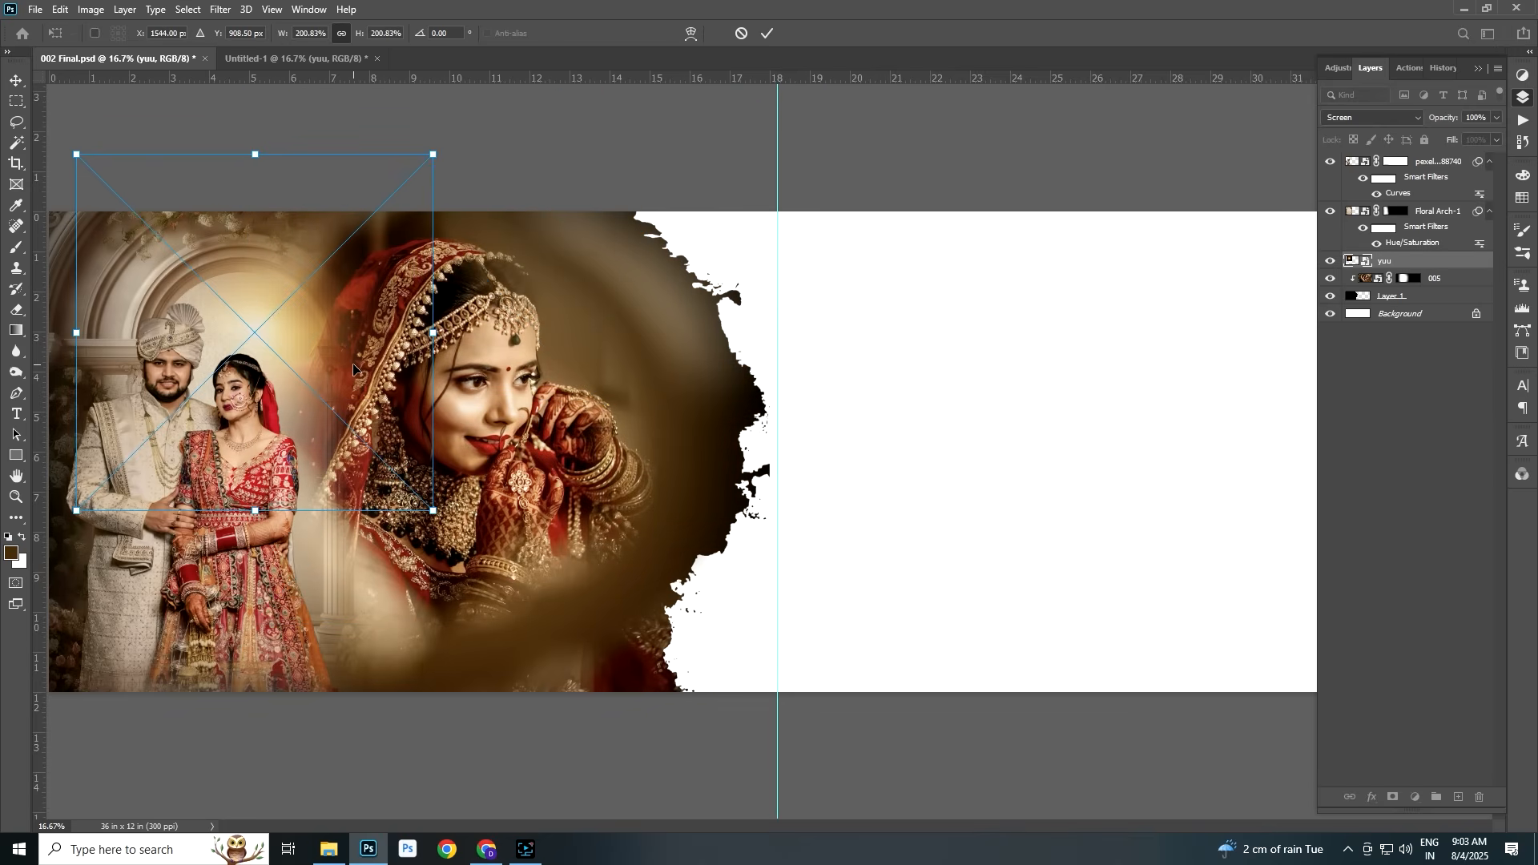
left_click_drag(437, 514, 663, 729)
left_click_drag(528, 528, 409, 462)
key("Return")
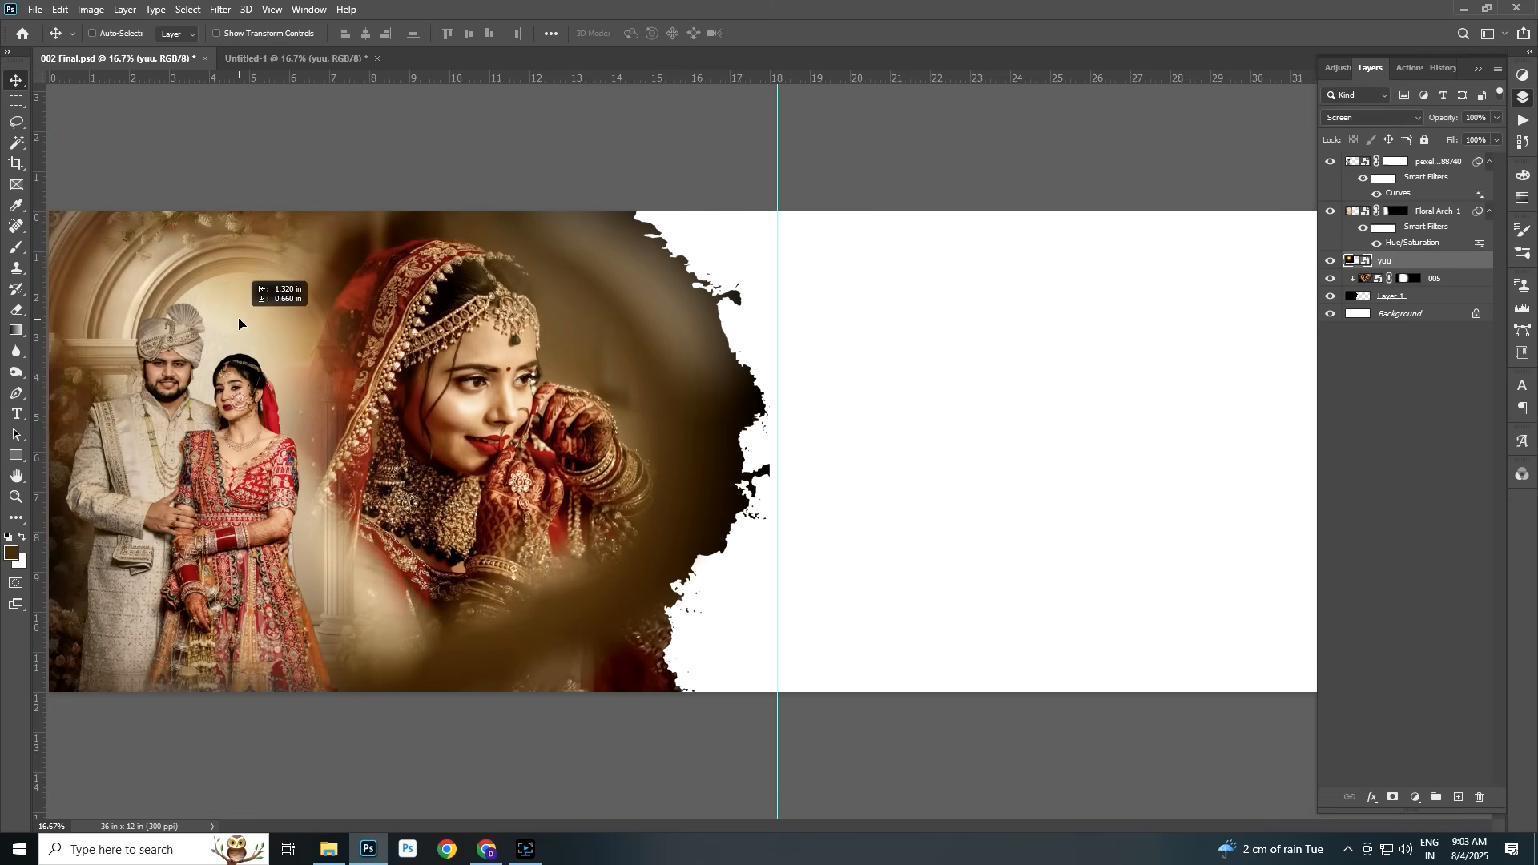
Place the yuu layer directly below the couple's layer, enlarge it to about 388% and centre the glow above their heads
key("ctrl+shift+bracketright")
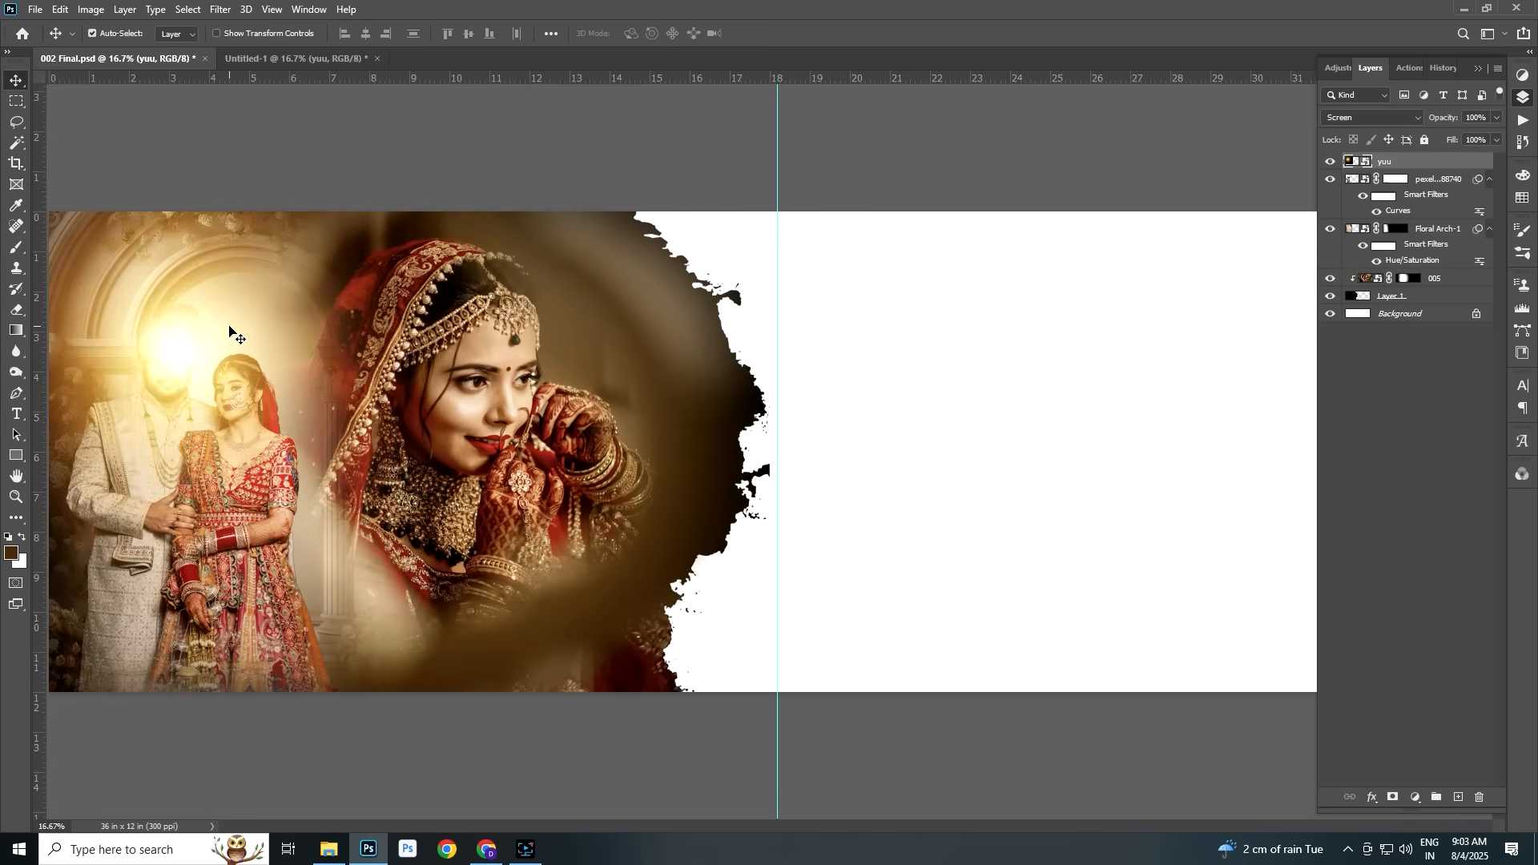
key("ctrl+bracketleft")
key("ctrl+t")
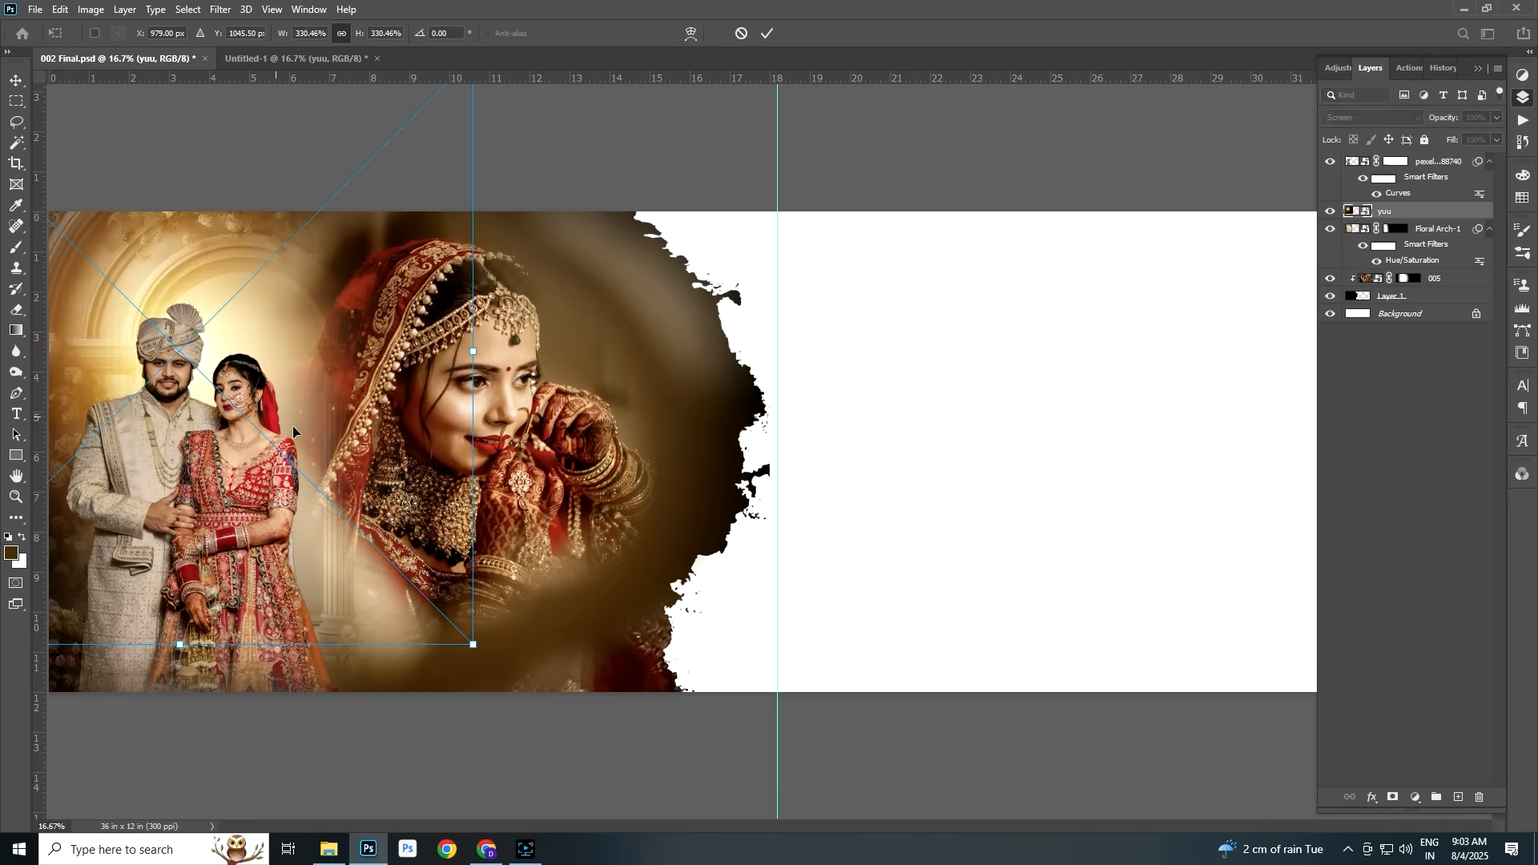
left_click_drag(472, 645, 567, 645)
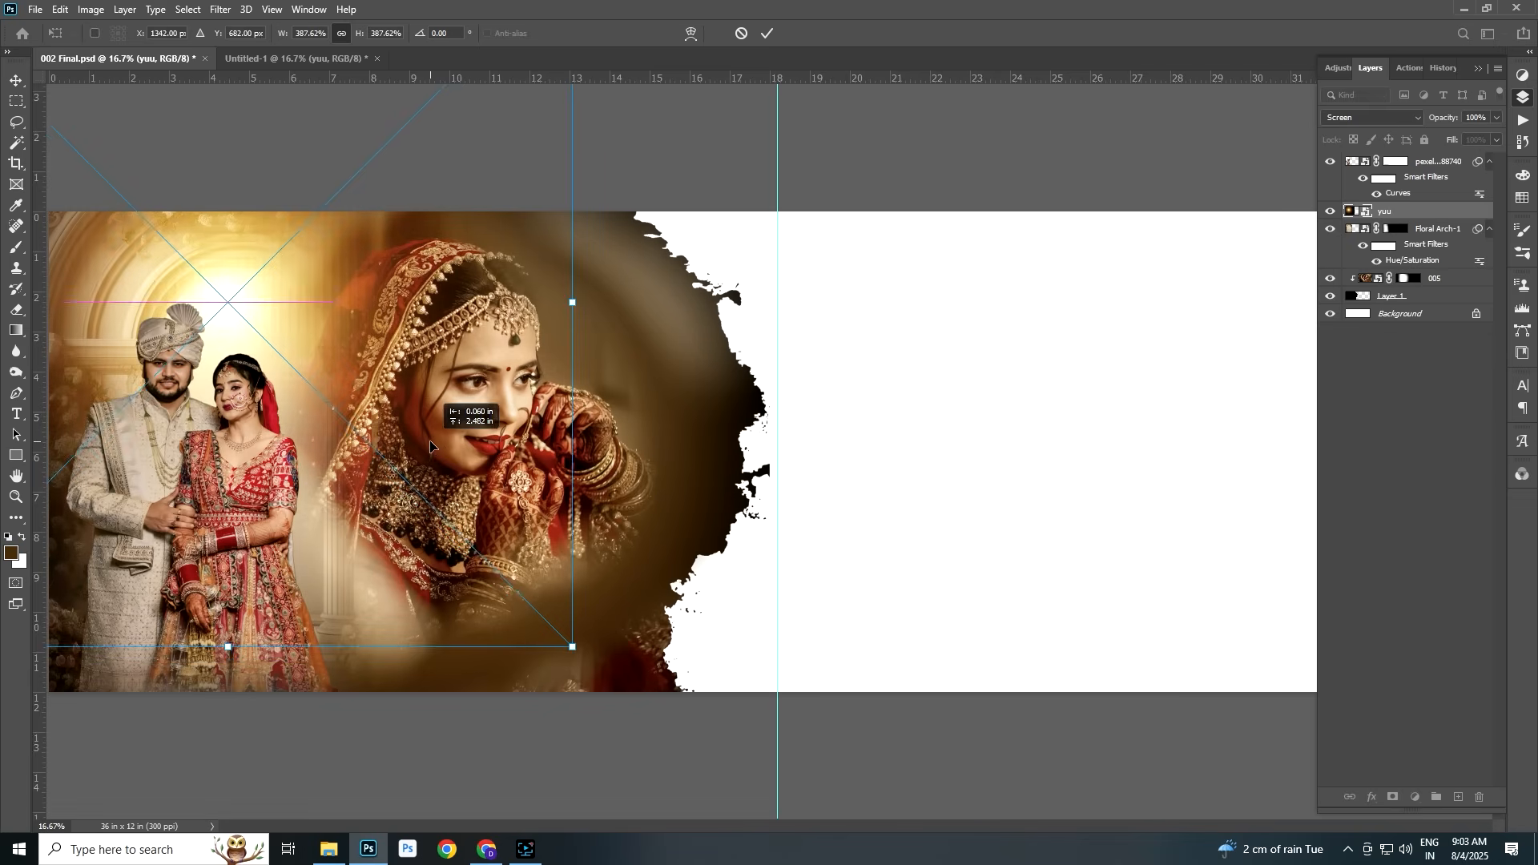
key("Return")
Duplicate the yuu layer, move the copy above the couple's layer and clip it to the couple
key("ctrl+plus")
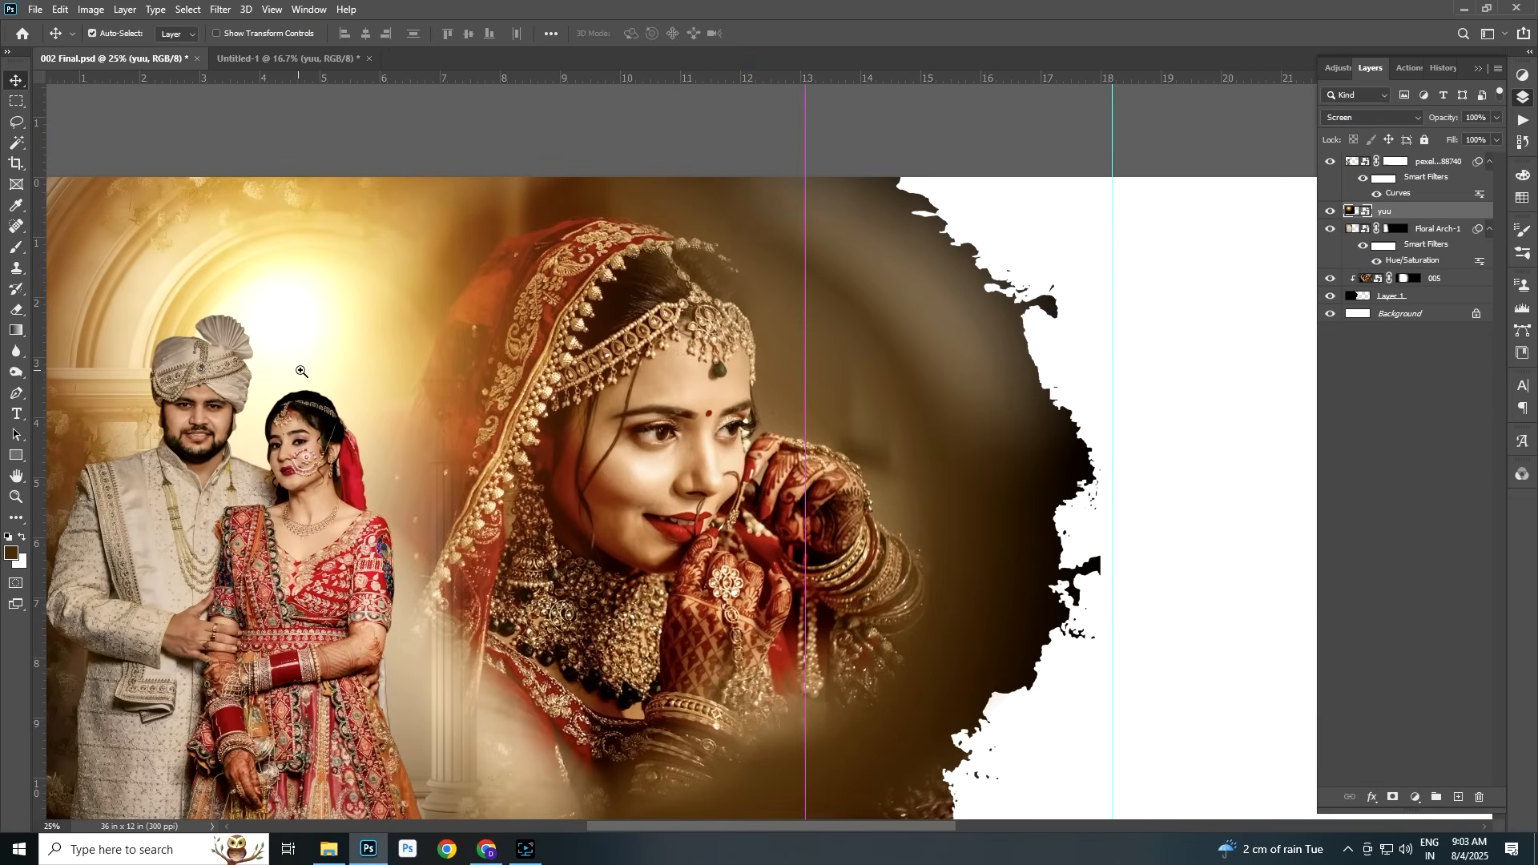
scroll(296, 373, "up", 1)
key("ctrl+j")
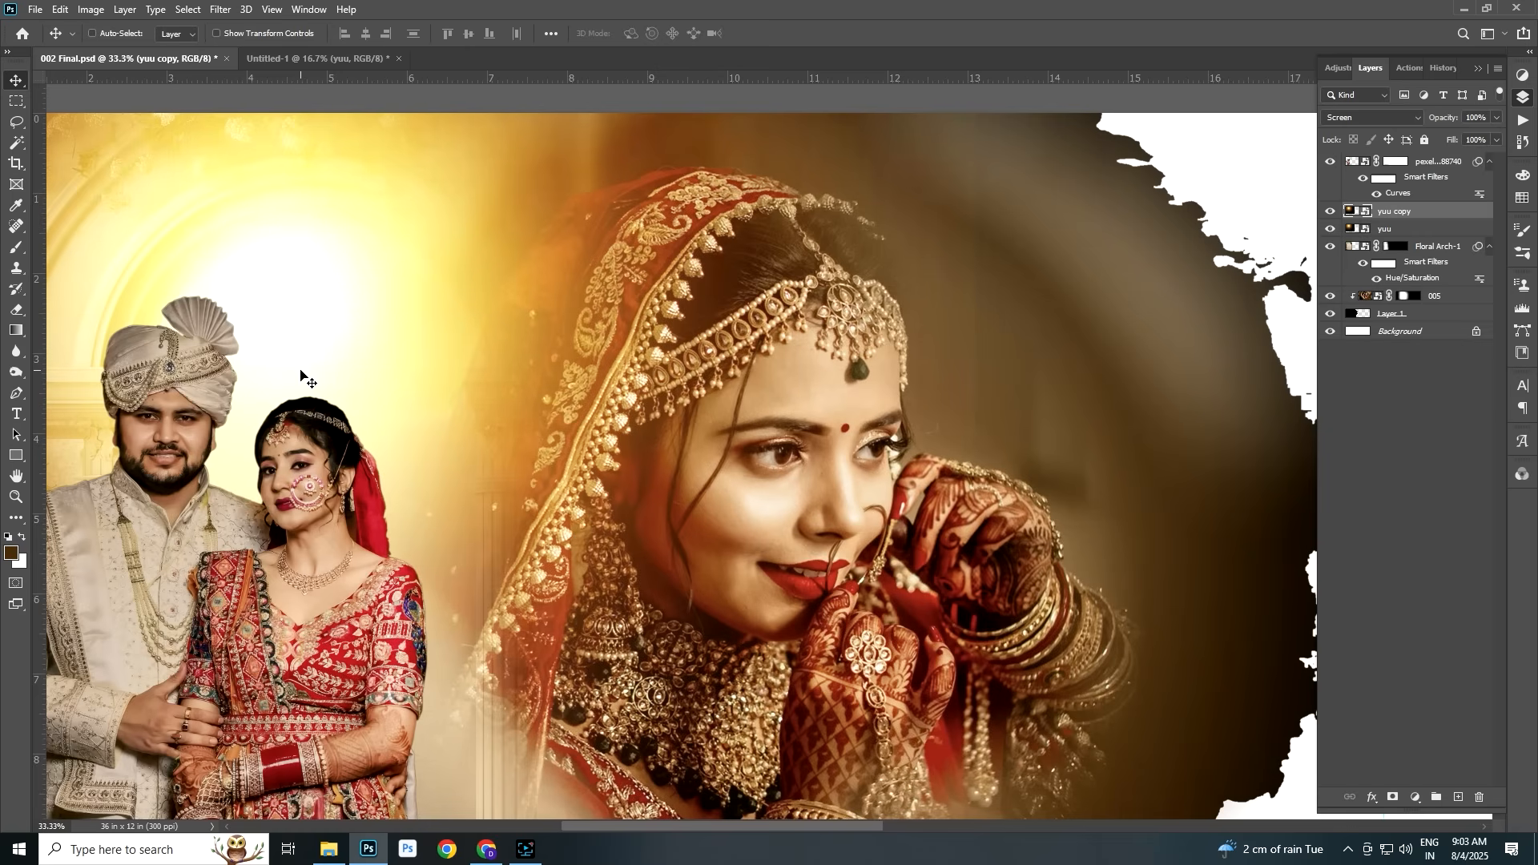
key("ctrl+bracketright")
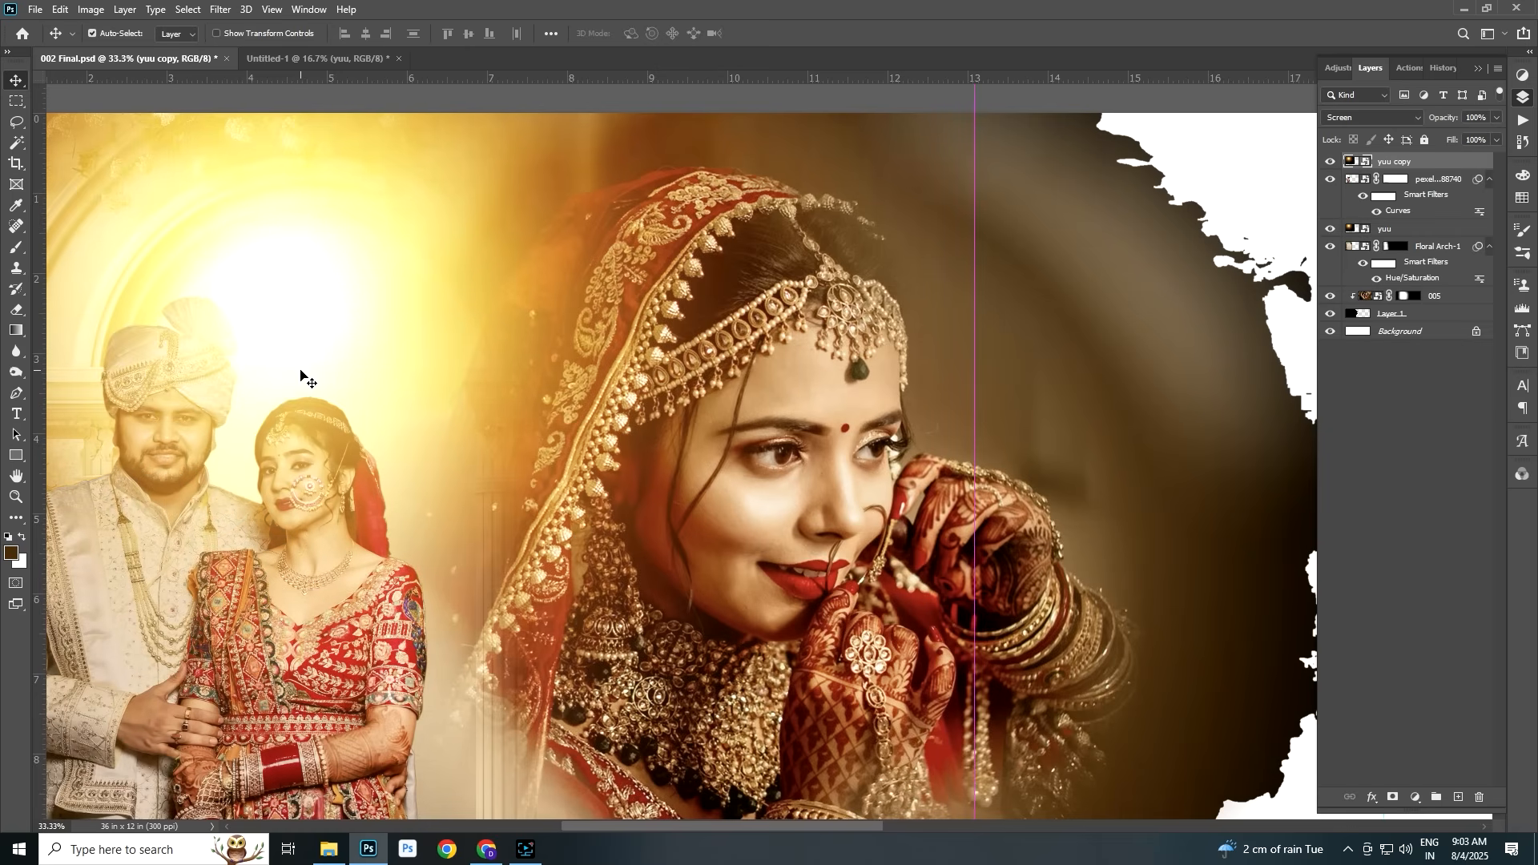
left_click(1356, 166, "alt")
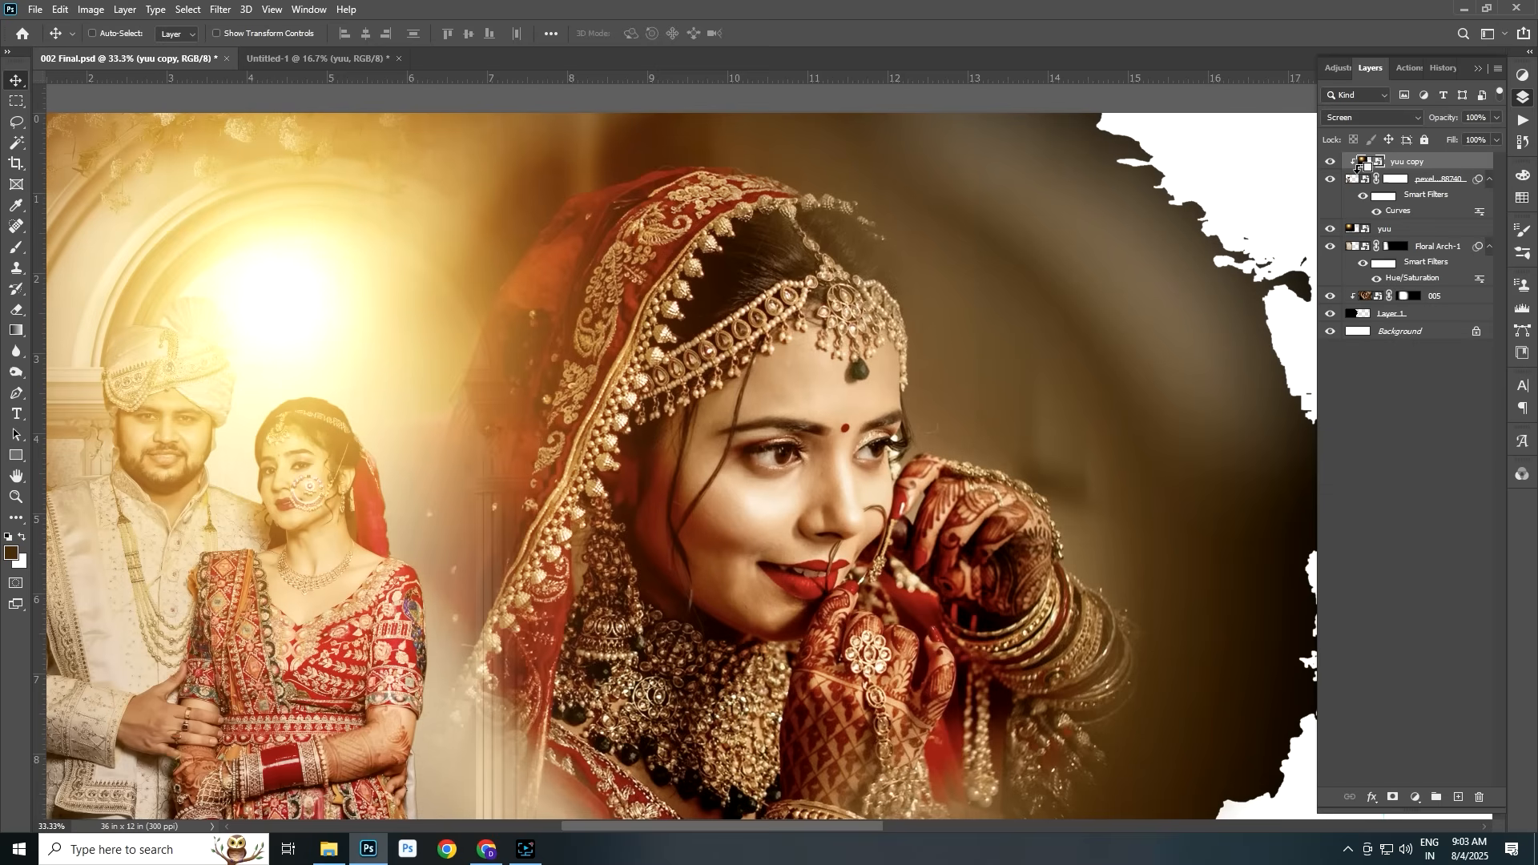
Add a black mask to yuu copy and paint the glow onto the couple's head edges with a 175 px white brush at 24% flow
left_click(1393, 798, "alt")
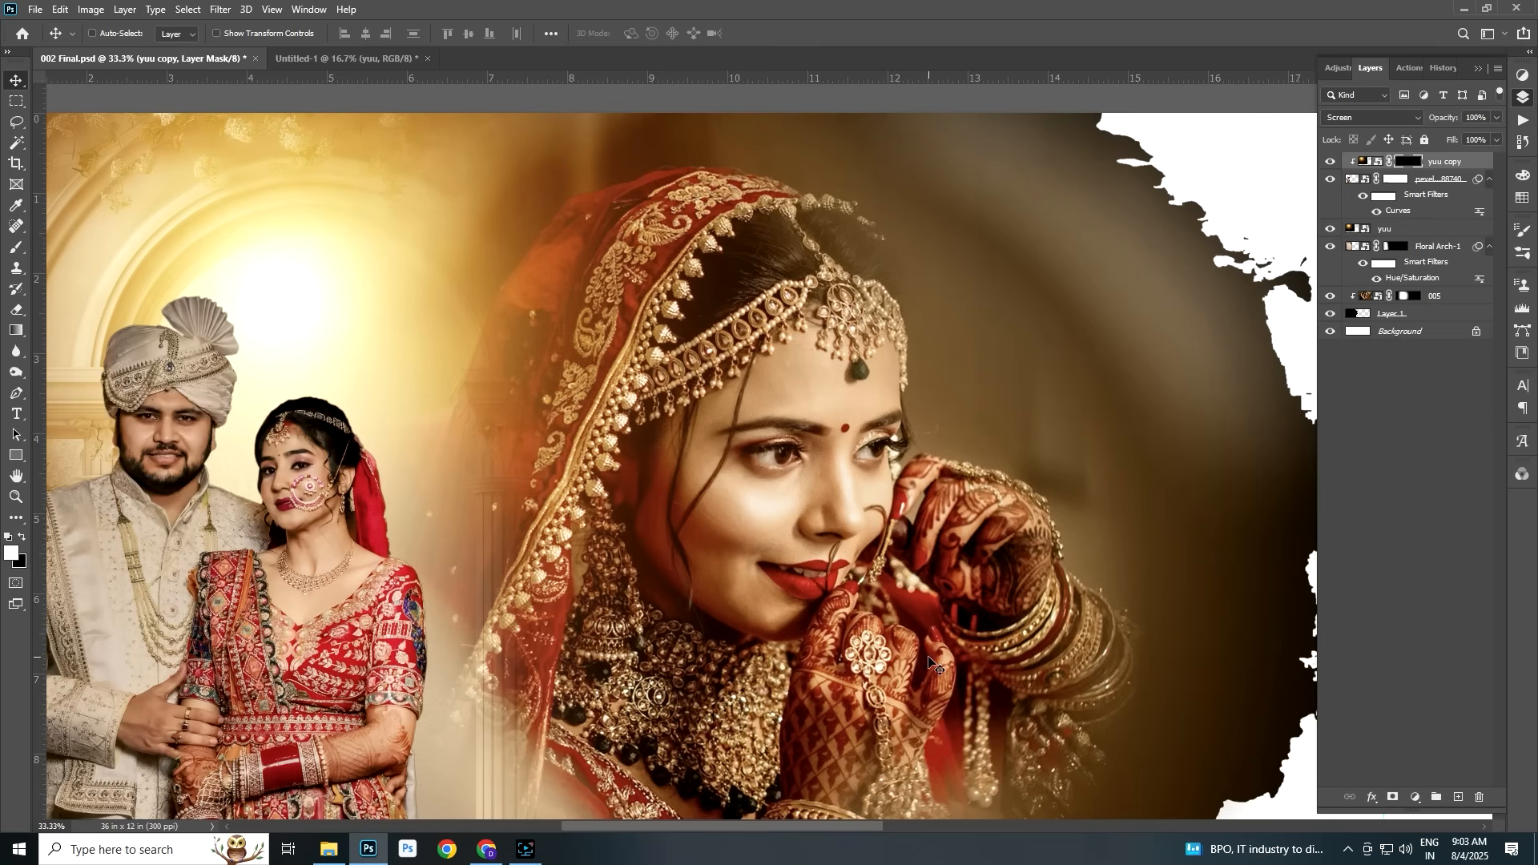
key("b")
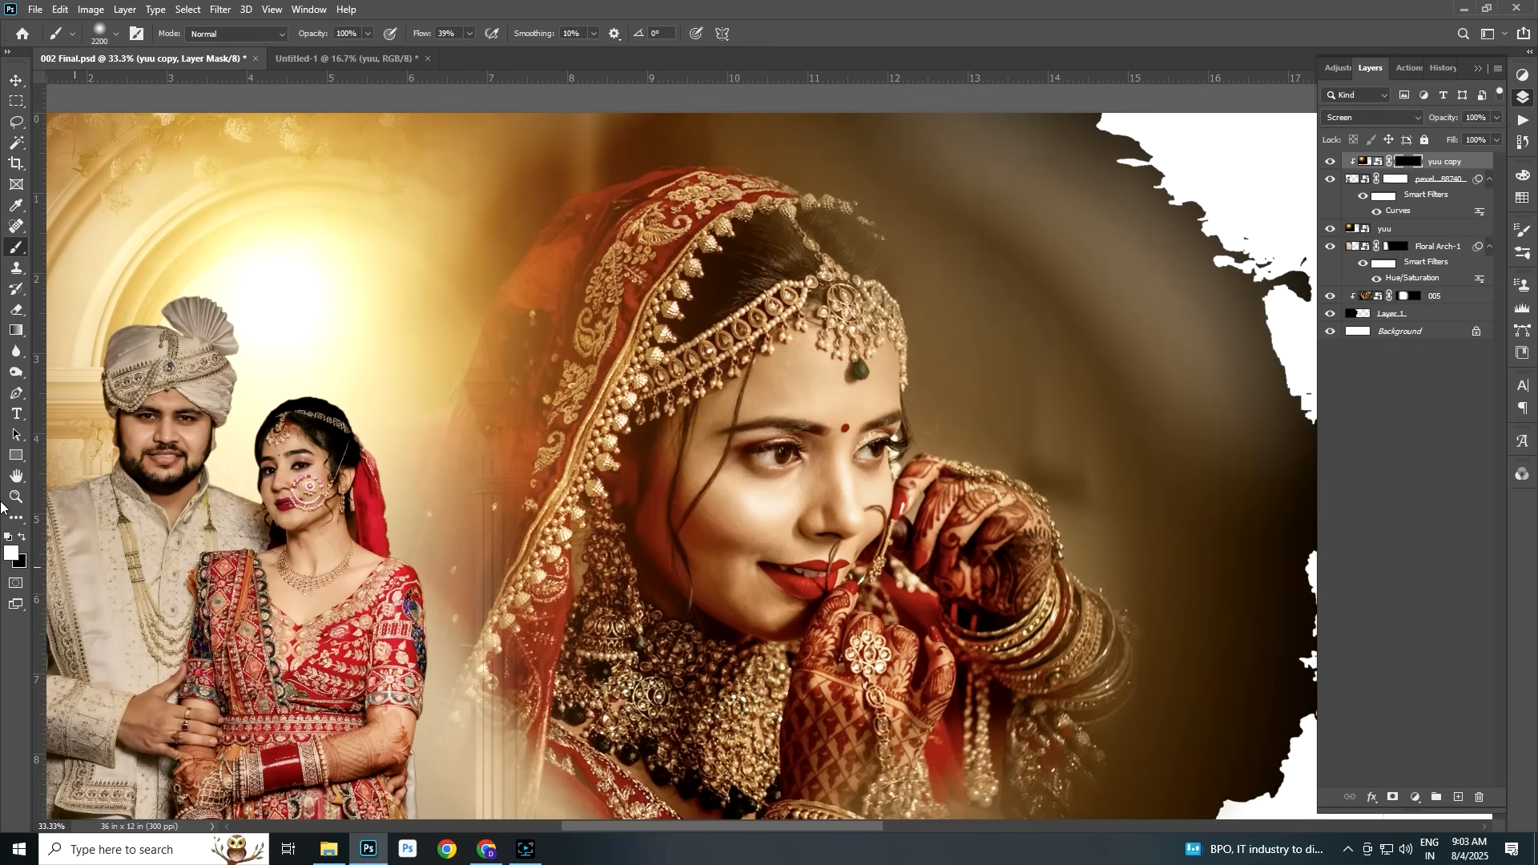
key("bracketleft")
key("bracketleft")
key("bracketleft")
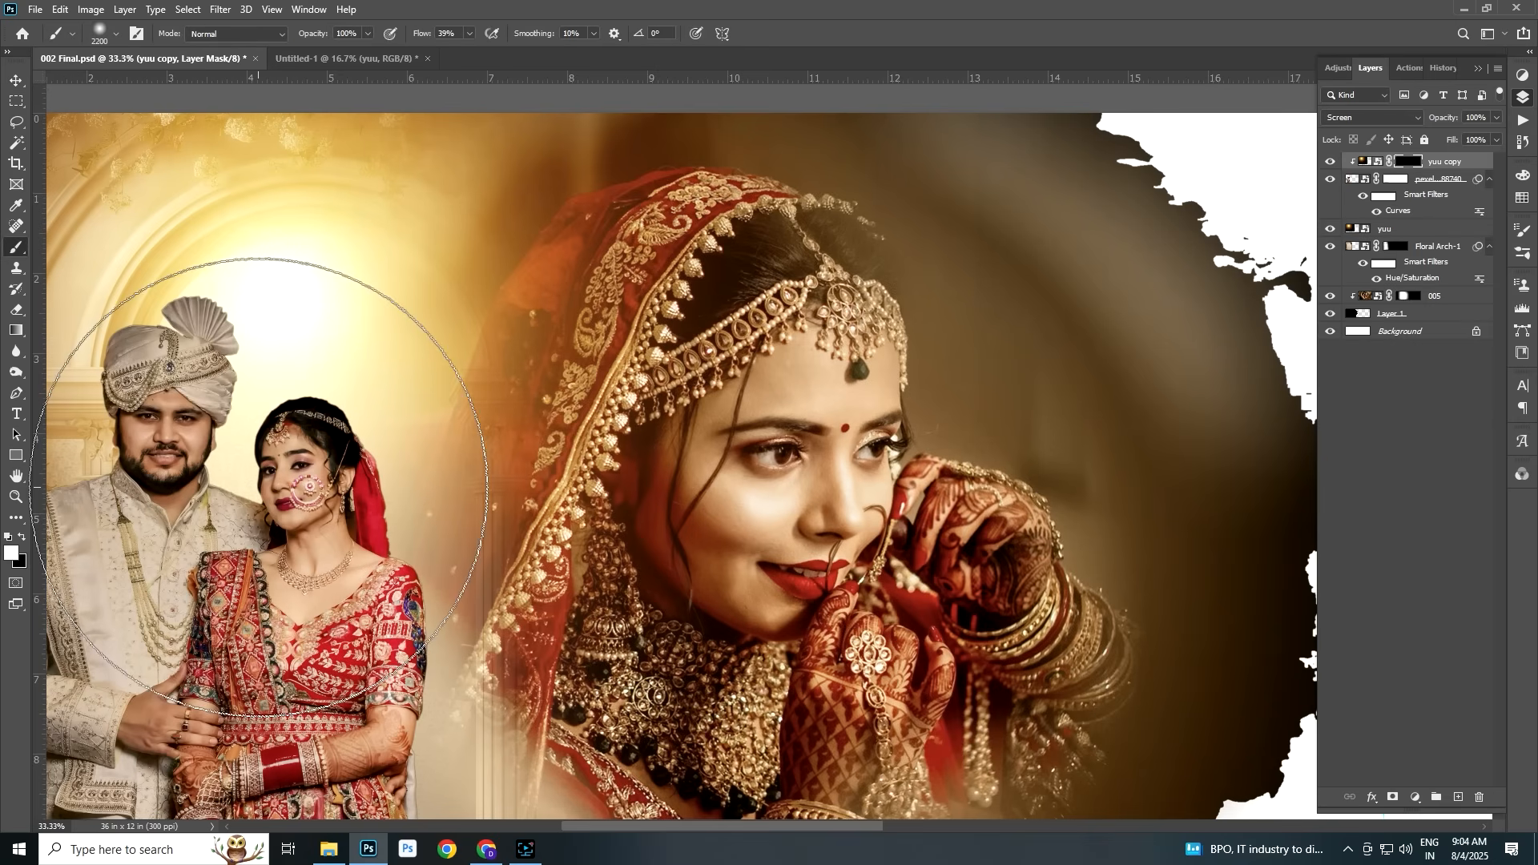
key("bracketleft")
key("bracketleft")
key("bracketleft")
key("bracketleft")
key("bracketleft")
key("bracketleft")
key("bracketleft")
key("bracketleft")
key("bracketleft")
key("bracketleft")
key("bracketleft")
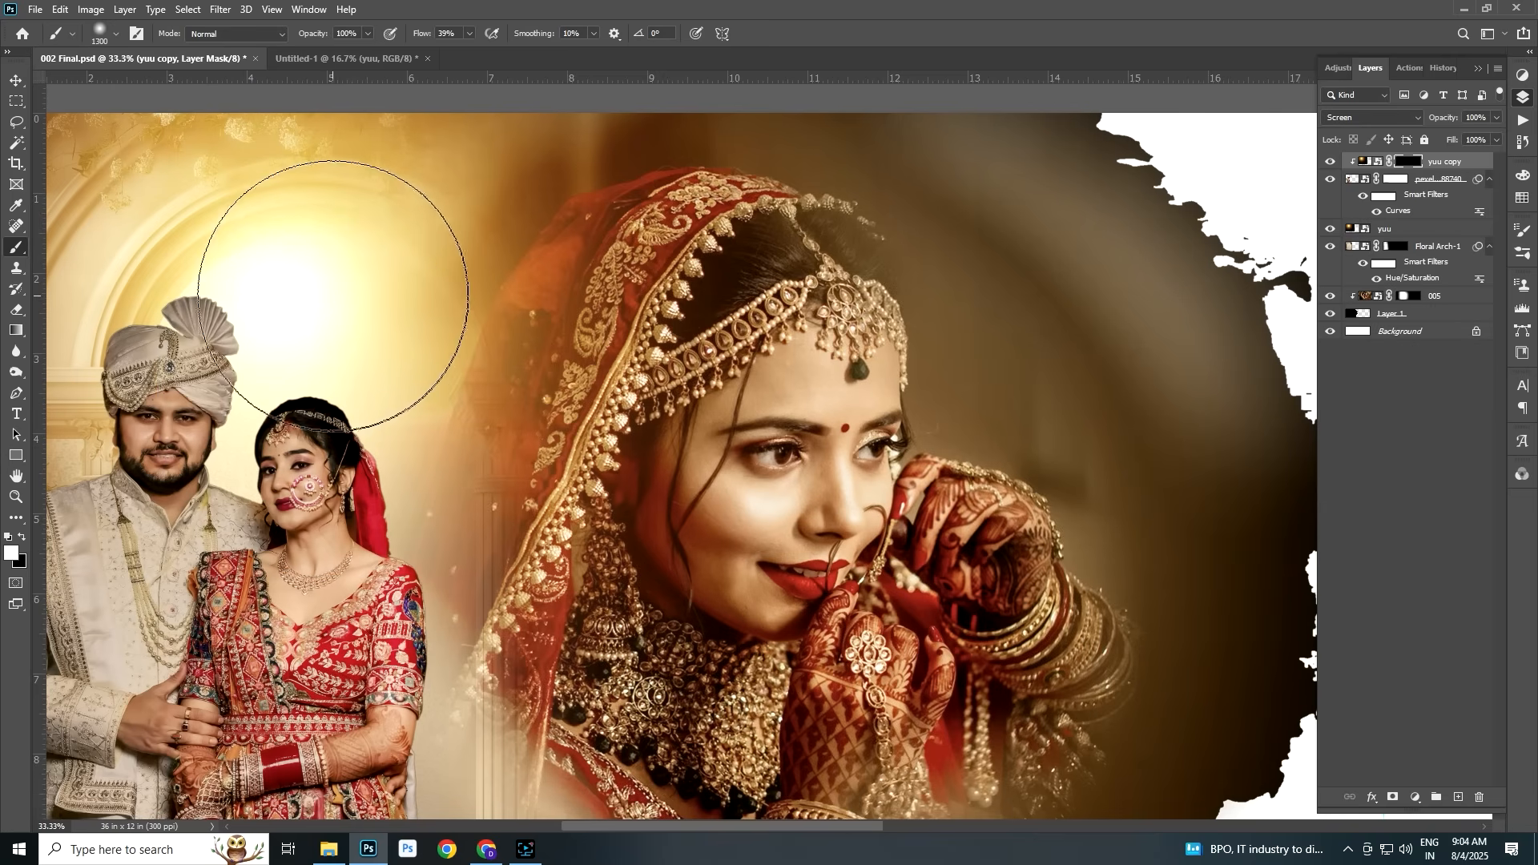
key("bracketleft")
key("bracketleft")
key("bracketleft")
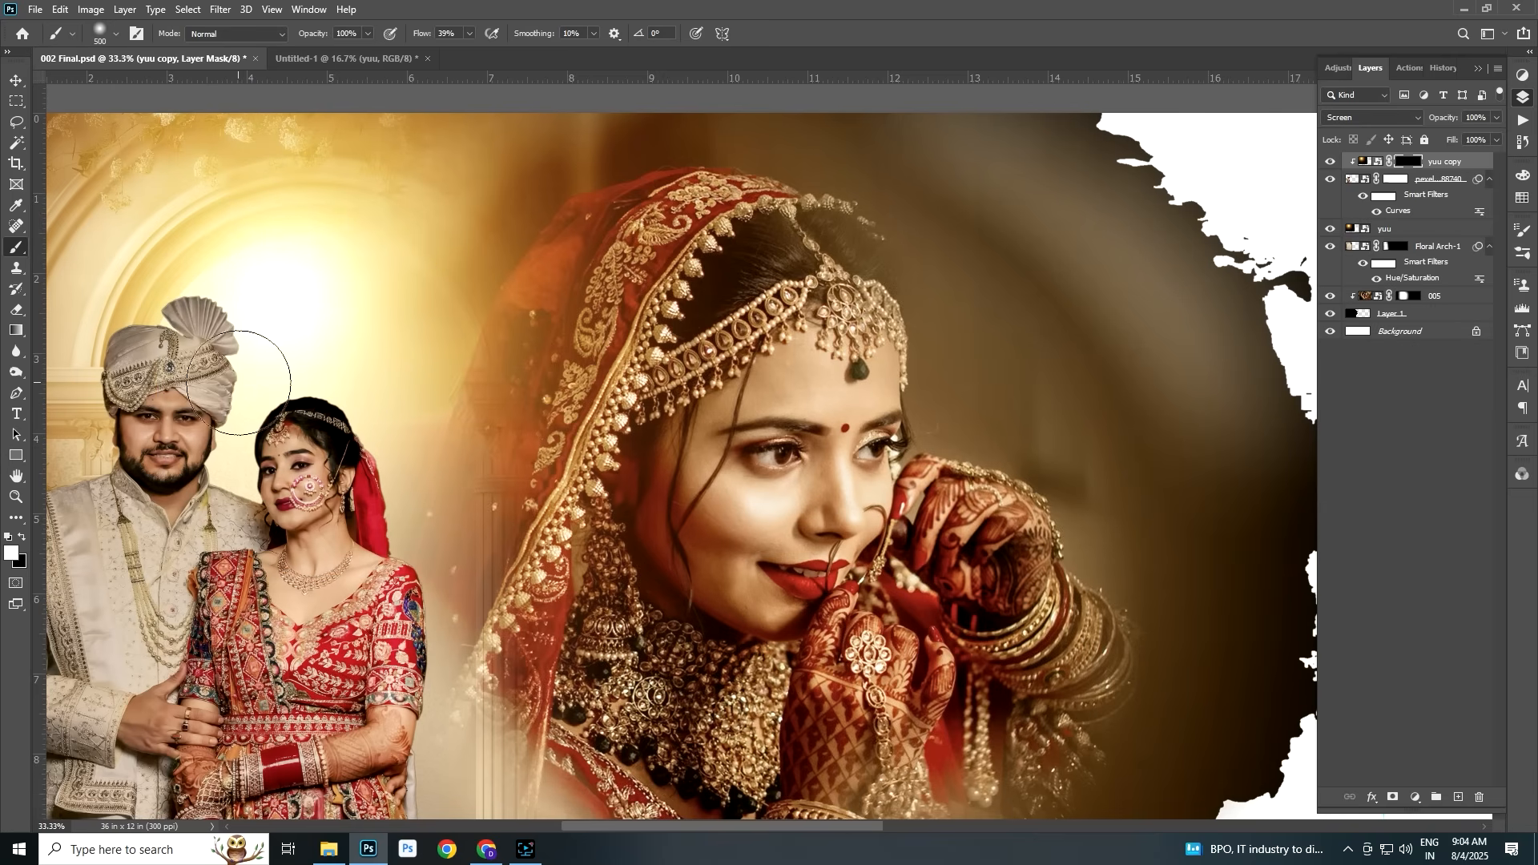
scroll(233, 384, "up", 1)
left_click(468, 33)
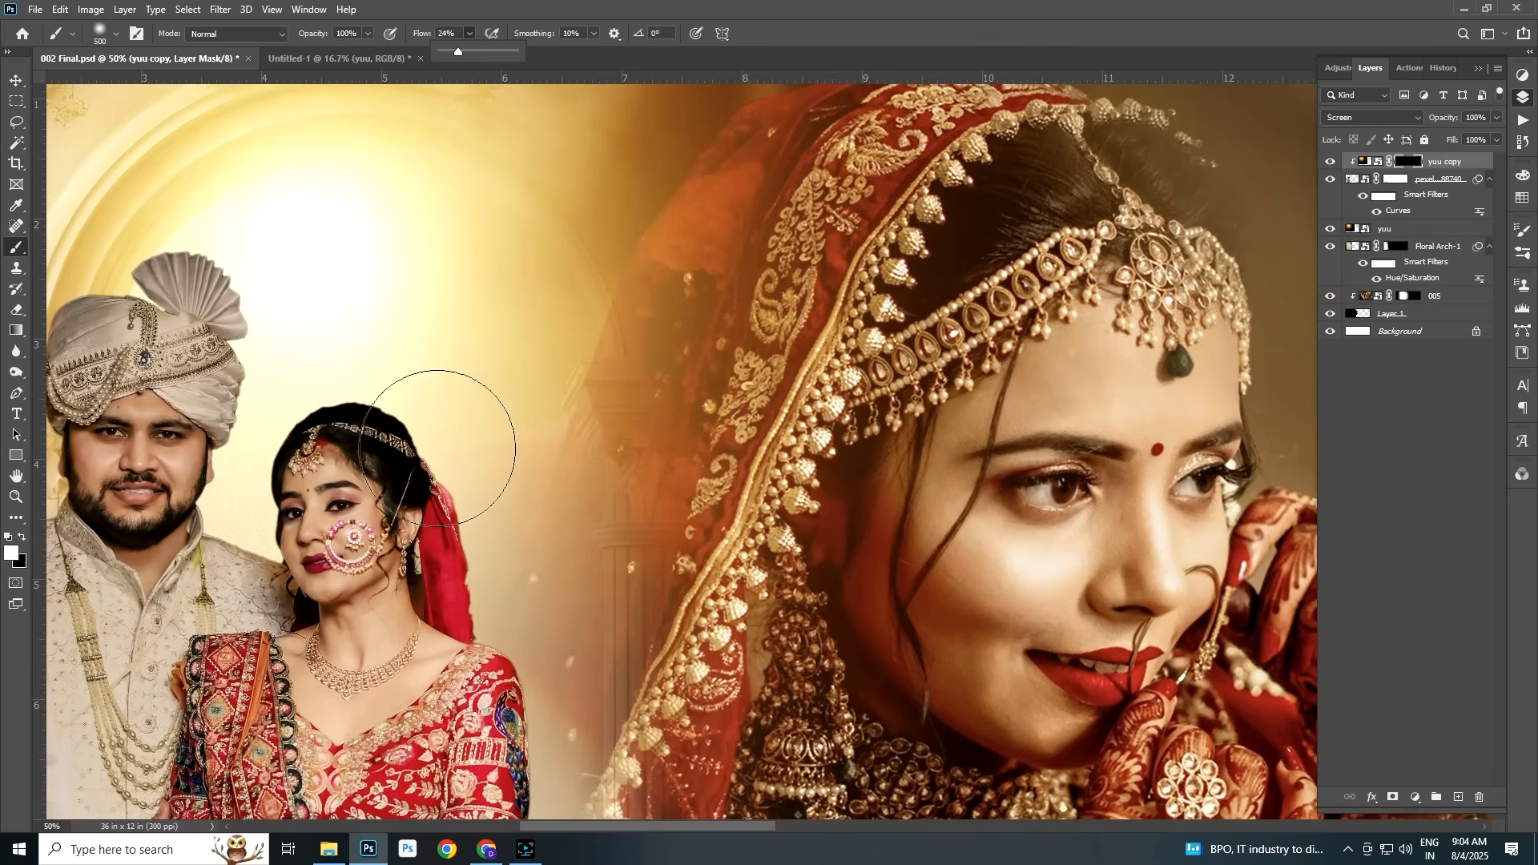
key("bracketleft")
key("bracketleft")
key("bracketleft")
key("bracketleft")
key("bracketleft")
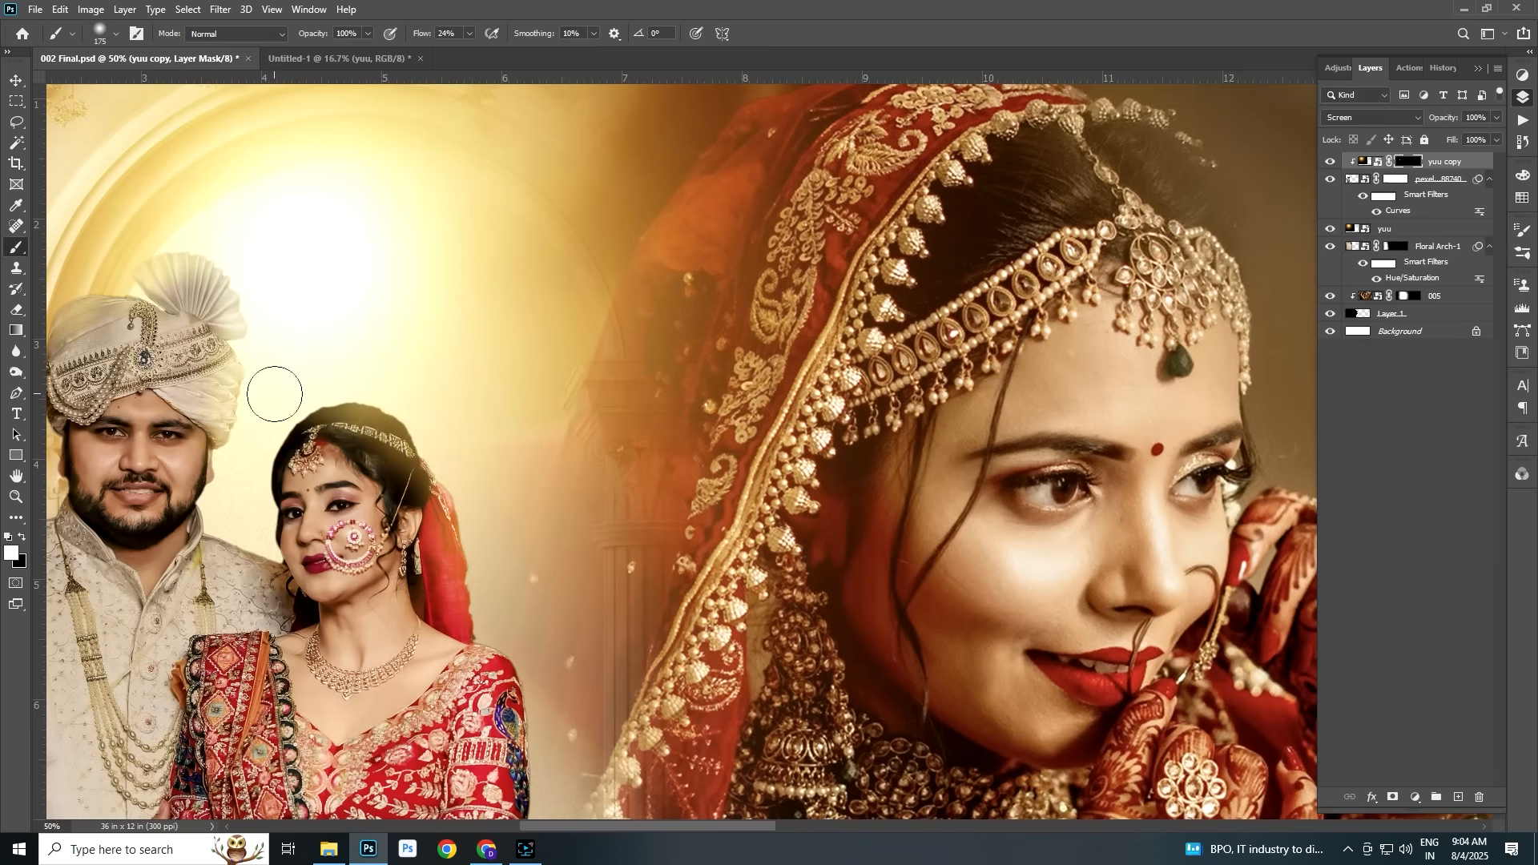
scroll(524, 521, "down", 3)
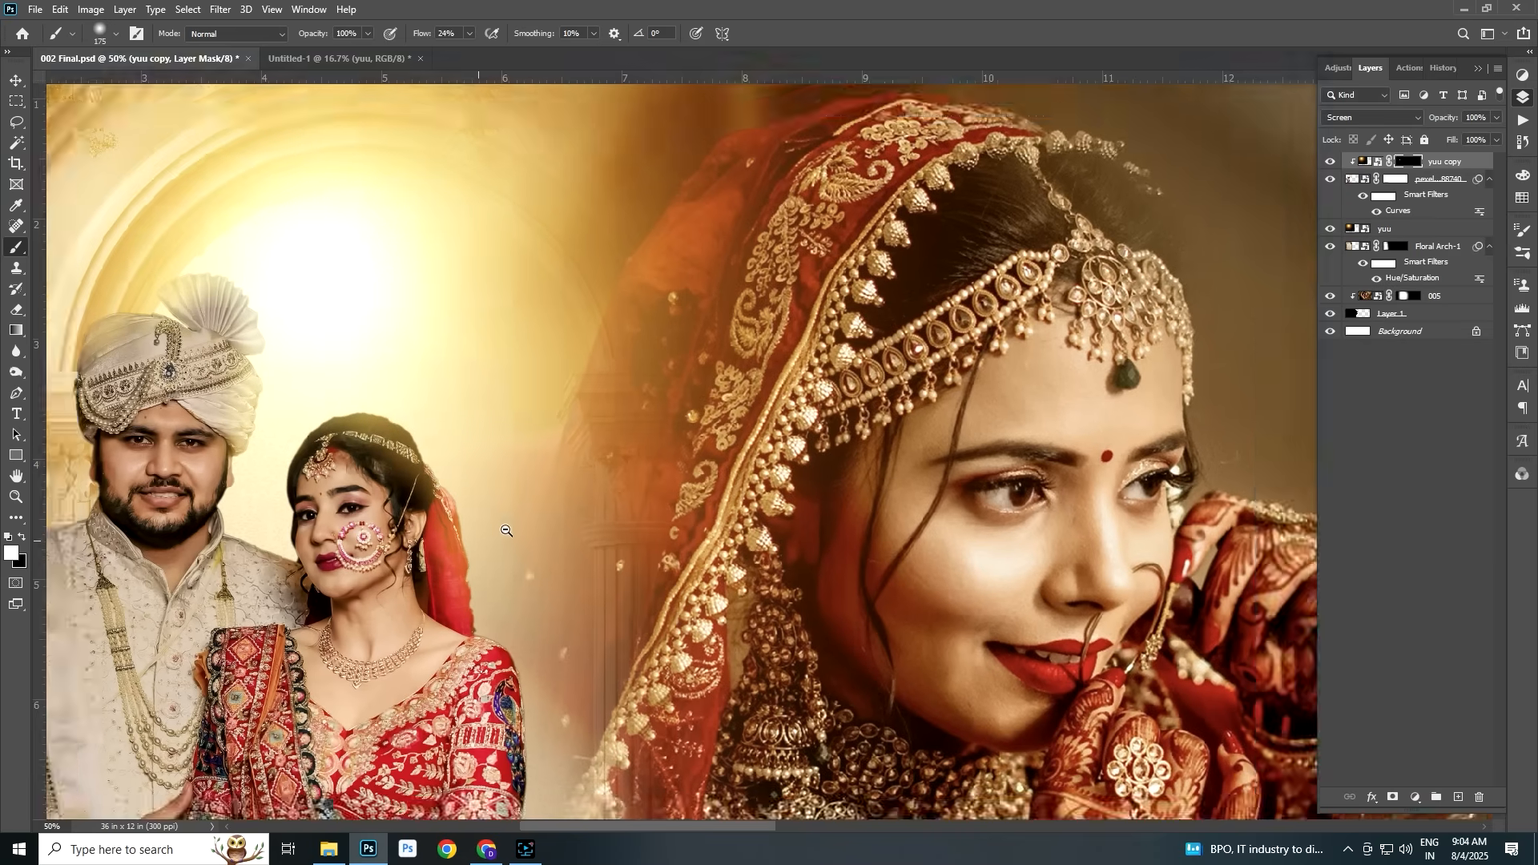
scroll(524, 521, "right", 3)
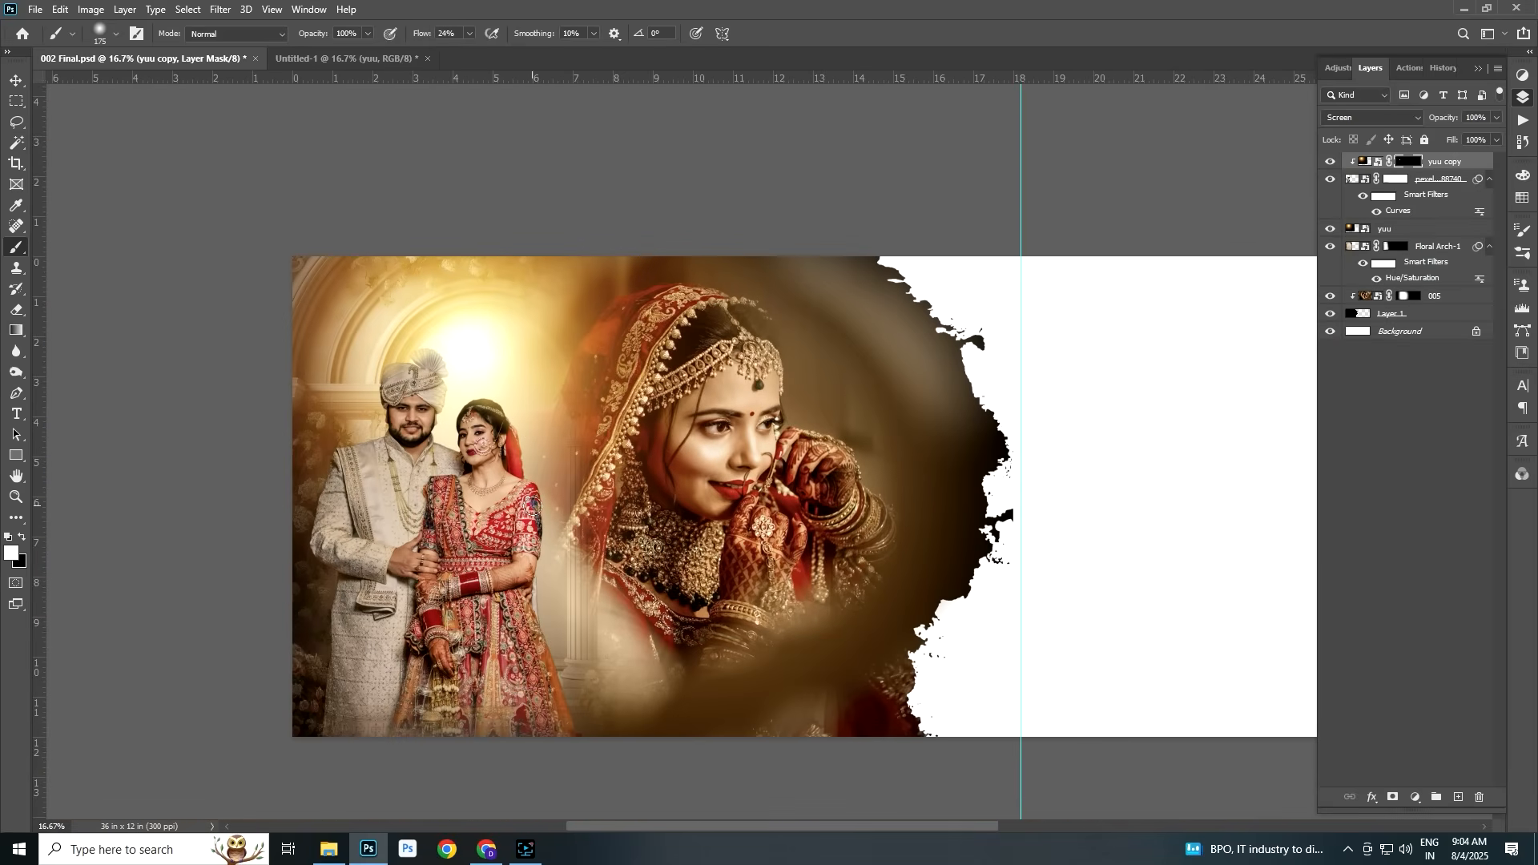
Bring the 002 copy couple photo from Untitled-1 into 002 Final.psd, then scale and place it near the spread's right end
key("v")
scroll(459, 480, "right", 4)
scroll(721, 481, "right", 2)
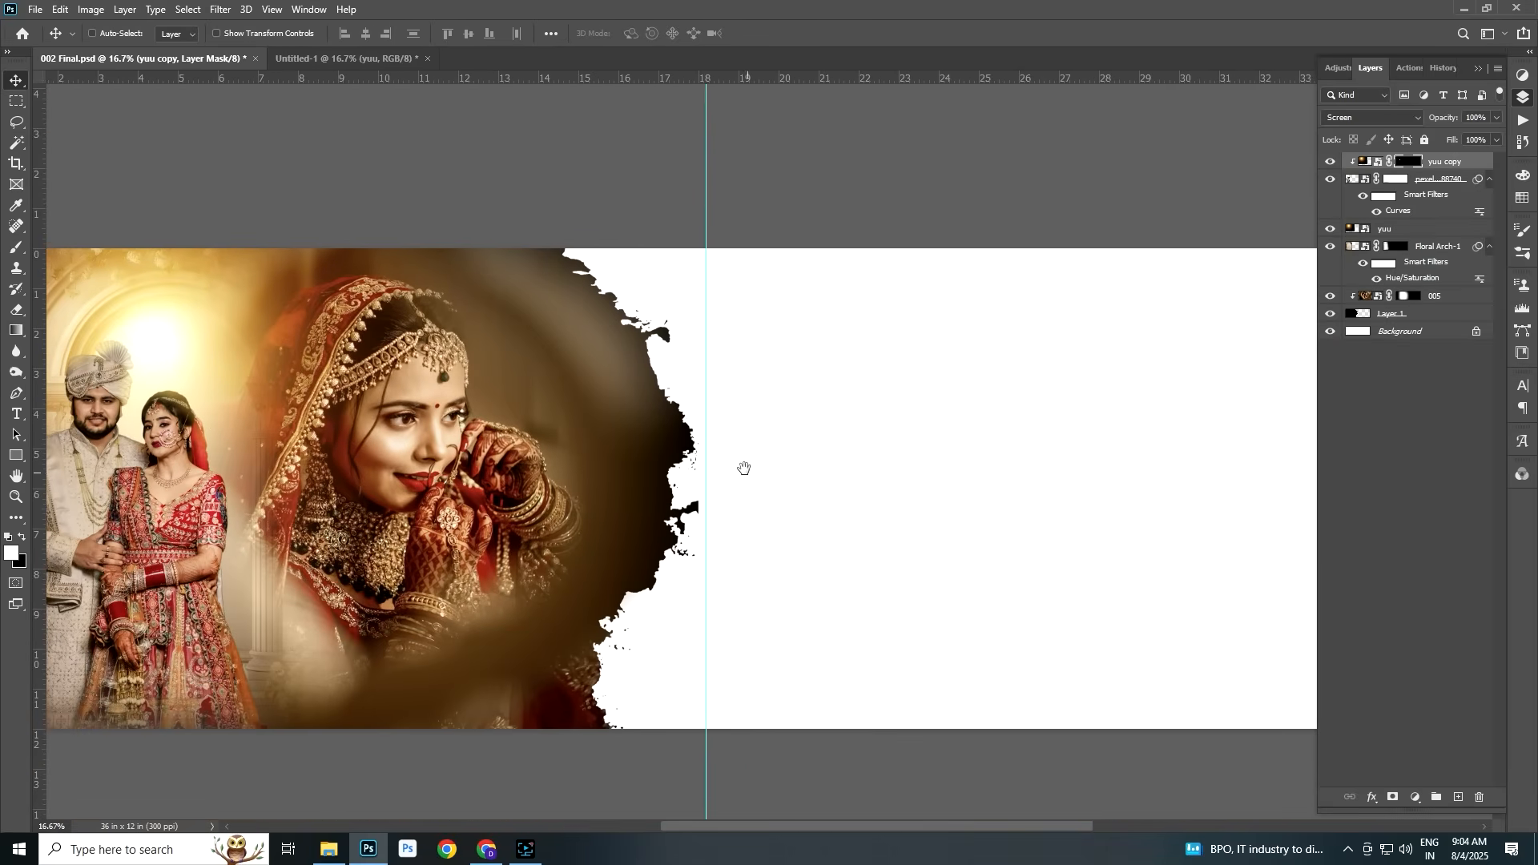
left_click(301, 60)
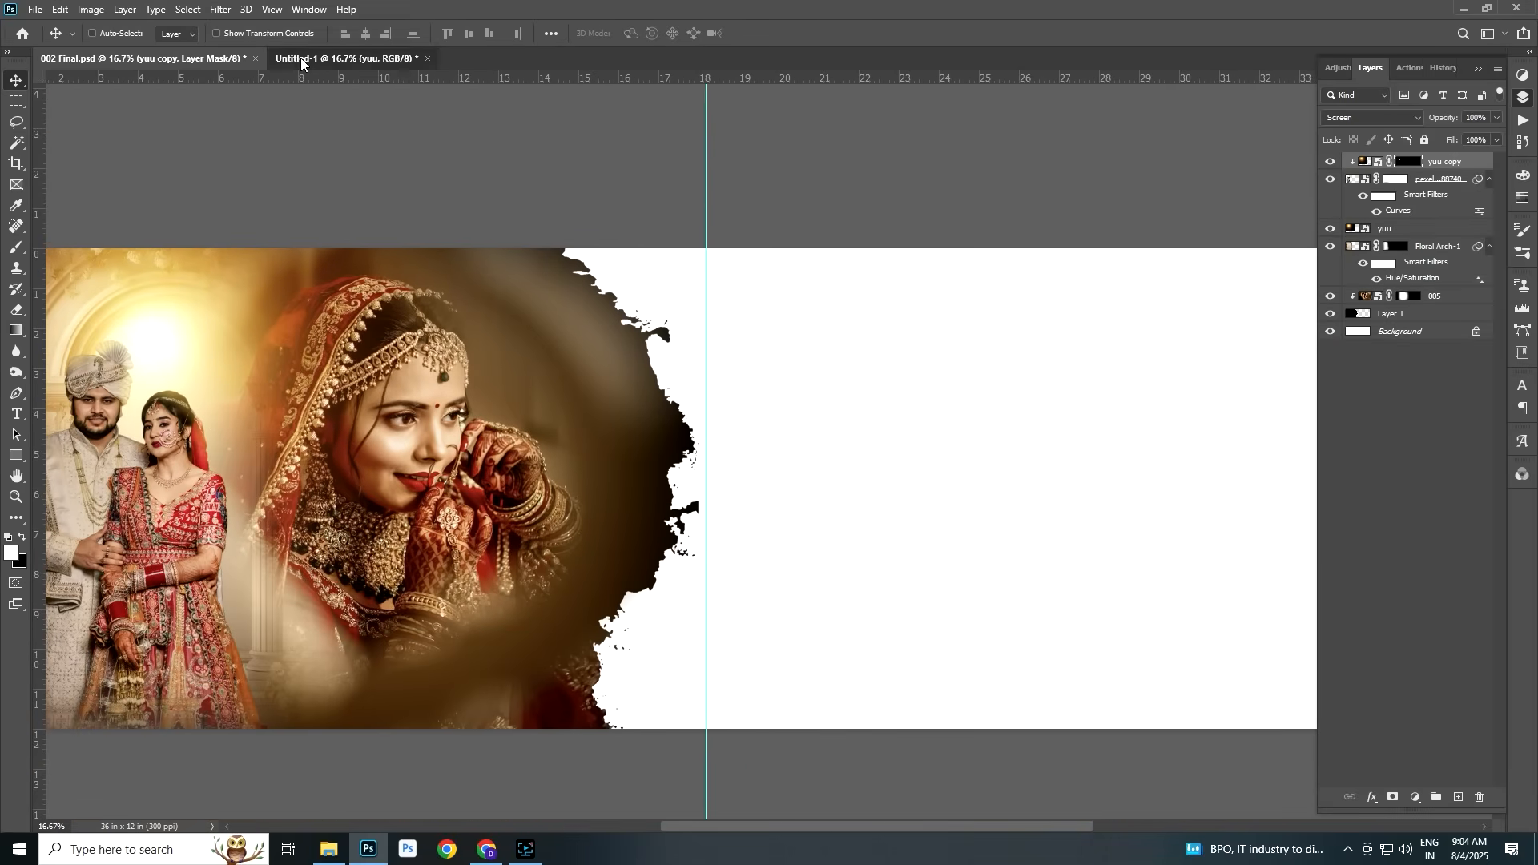
right_click(875, 435)
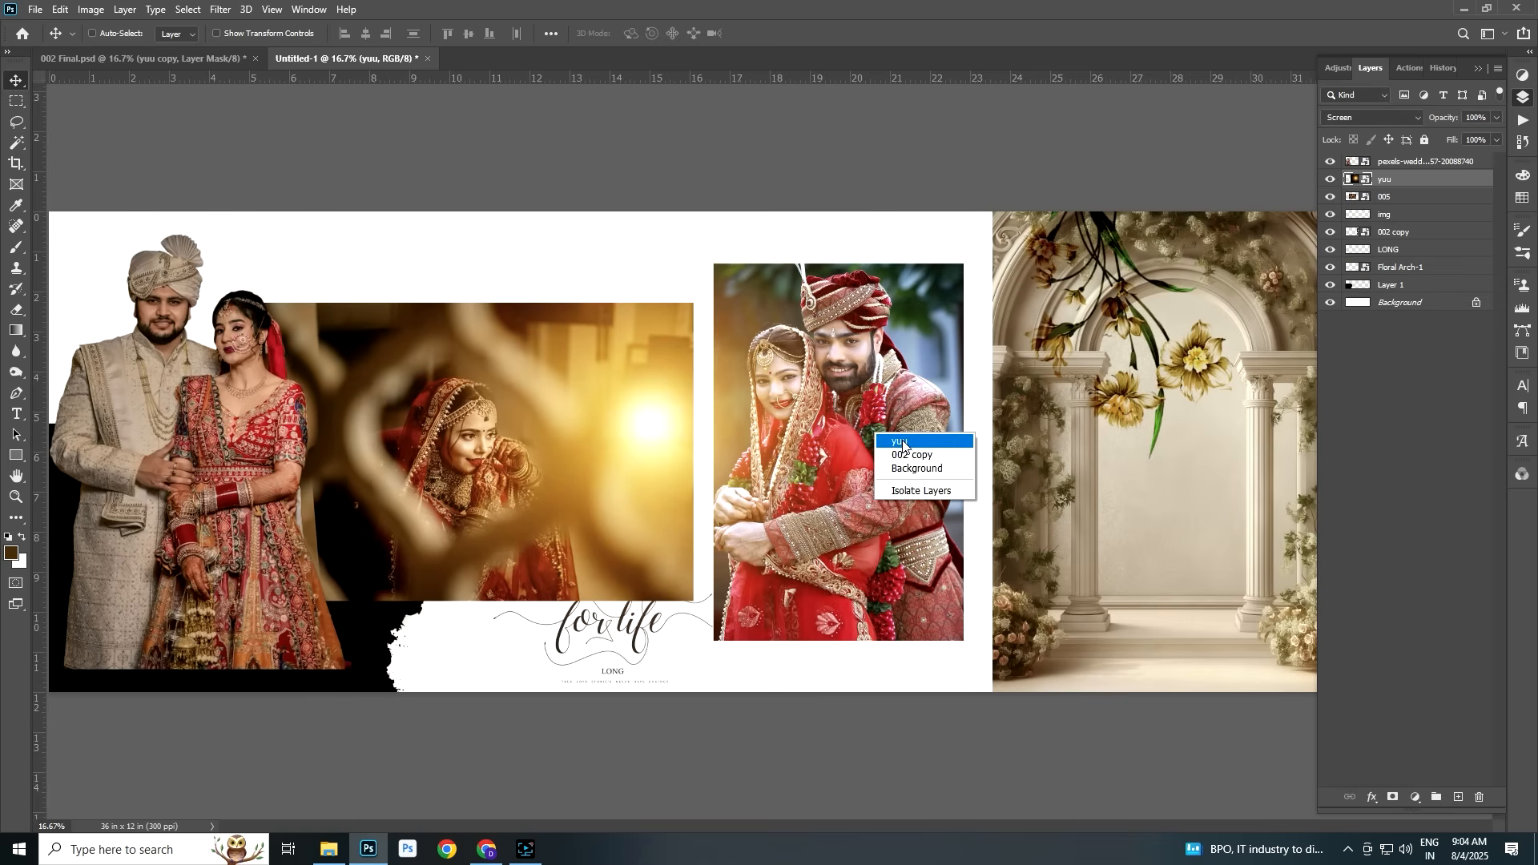
left_click(927, 457)
left_click_drag(927, 456, 813, 507)
key("f")
left_click_drag(826, 384, 928, 428)
key("ctrl+t")
left_click_drag(1055, 330, 1108, 491)
key("Return")
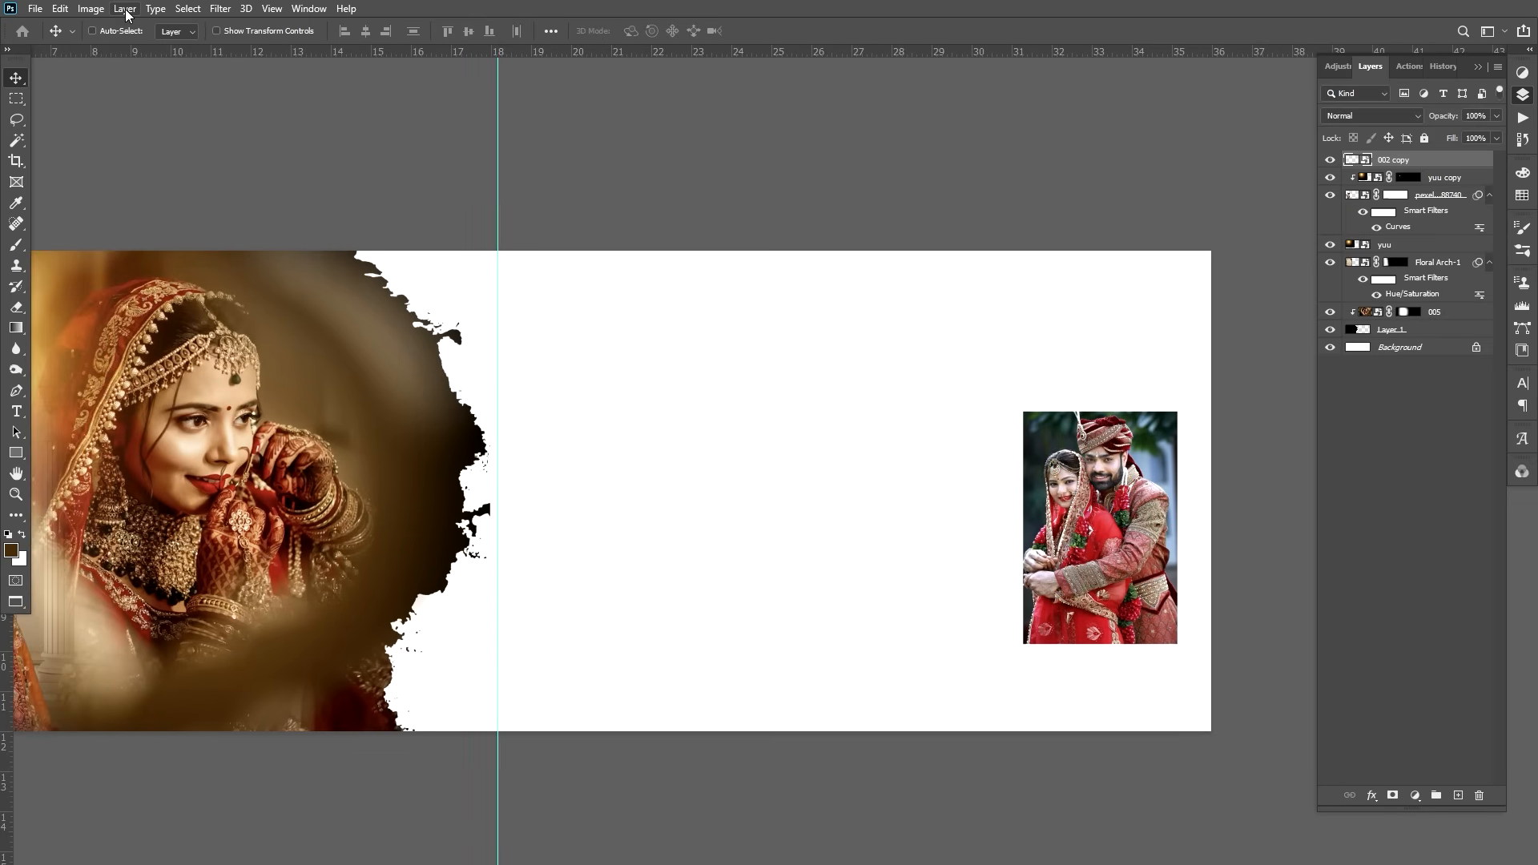
Add a new layer and stroke a 5 px outside outline in brown #814709 as a rectangular frame offset around the small couple photo
left_click(125, 10)
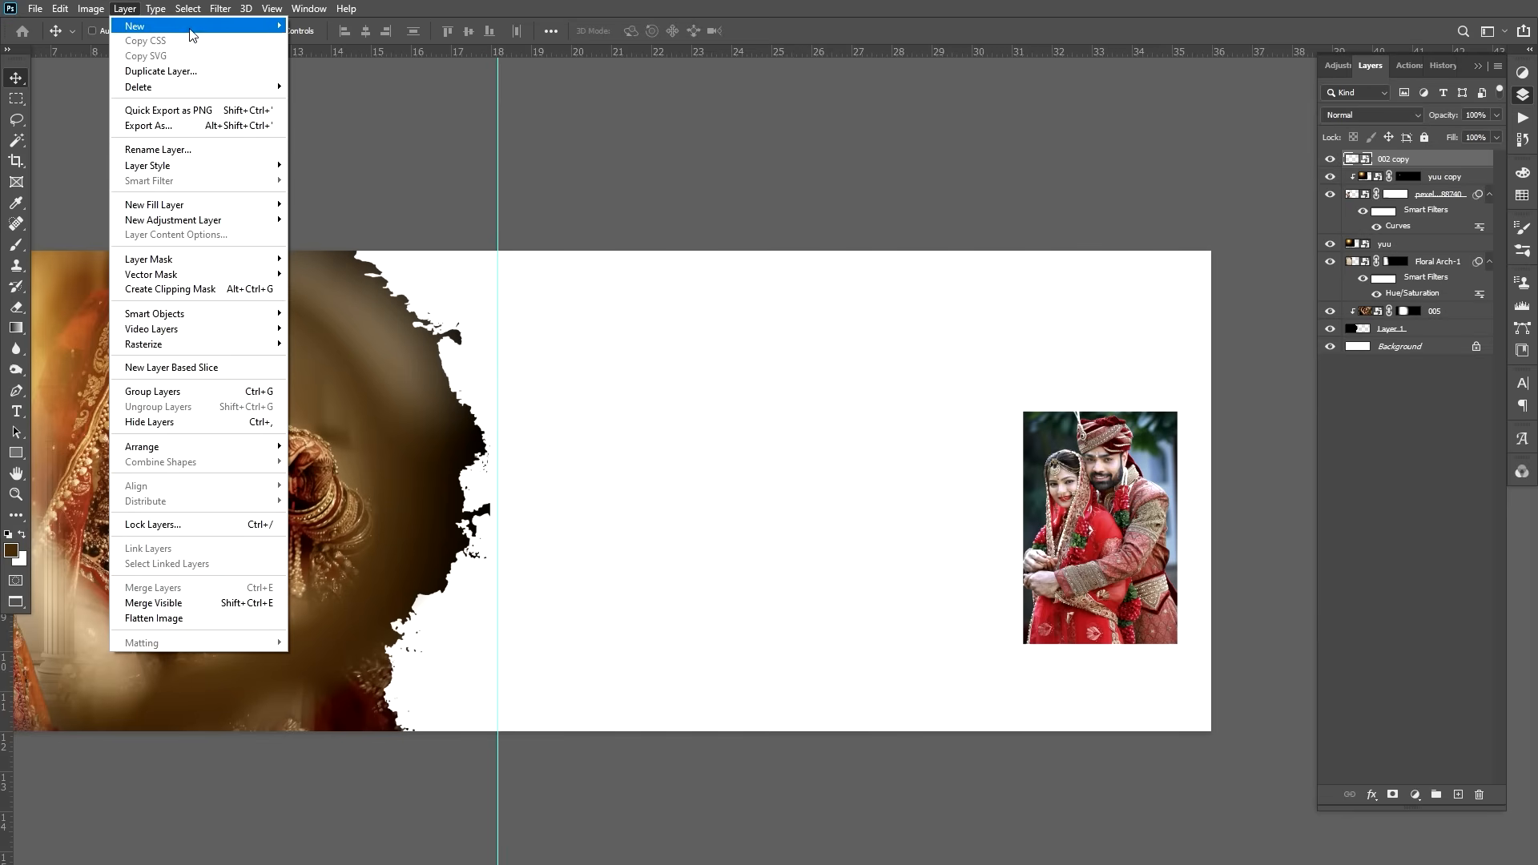
left_click(314, 25)
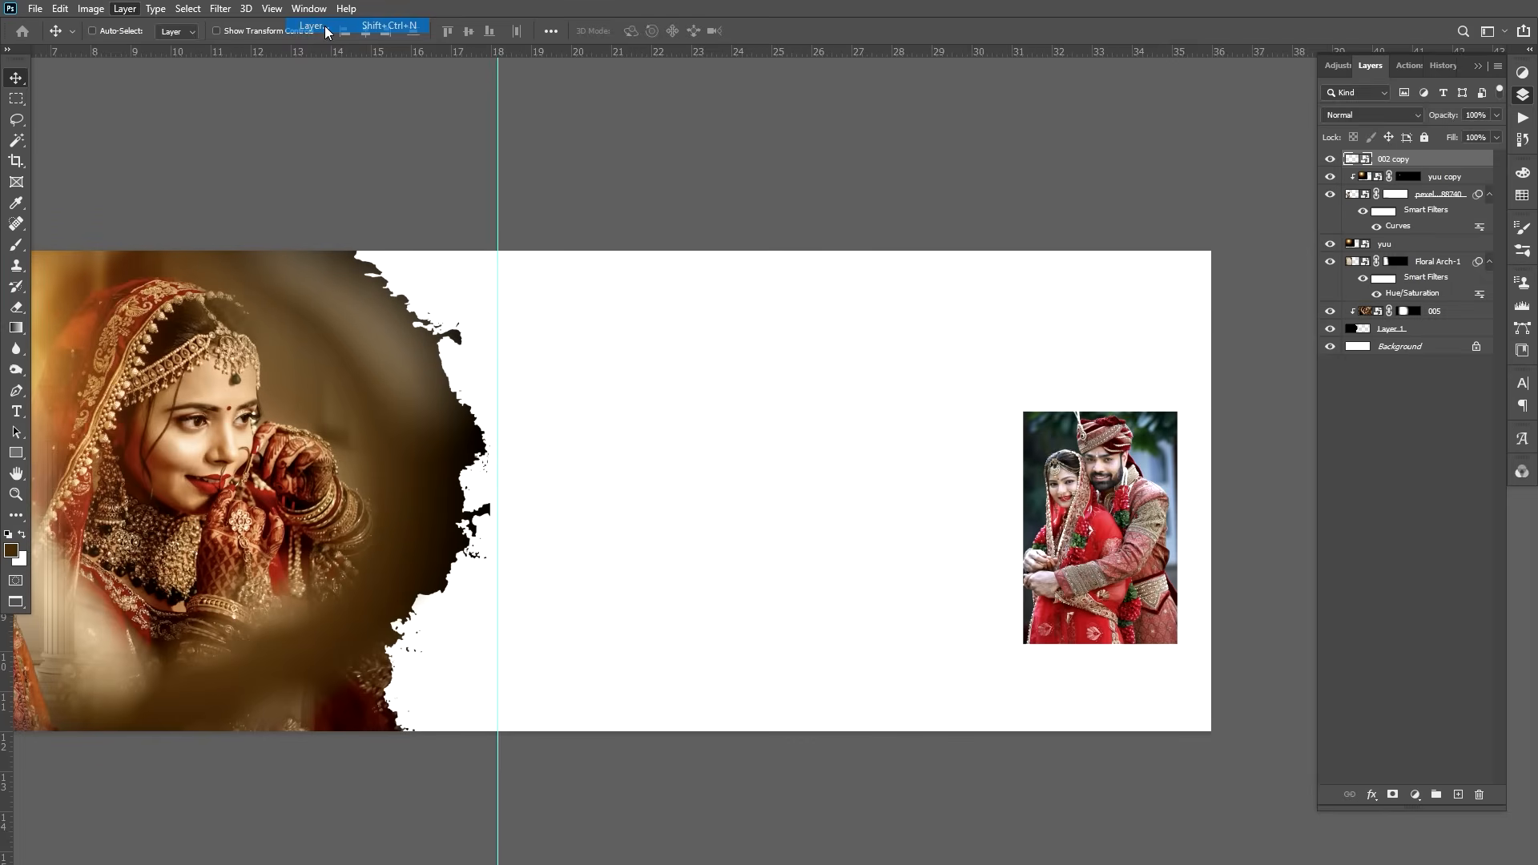
left_click(897, 246)
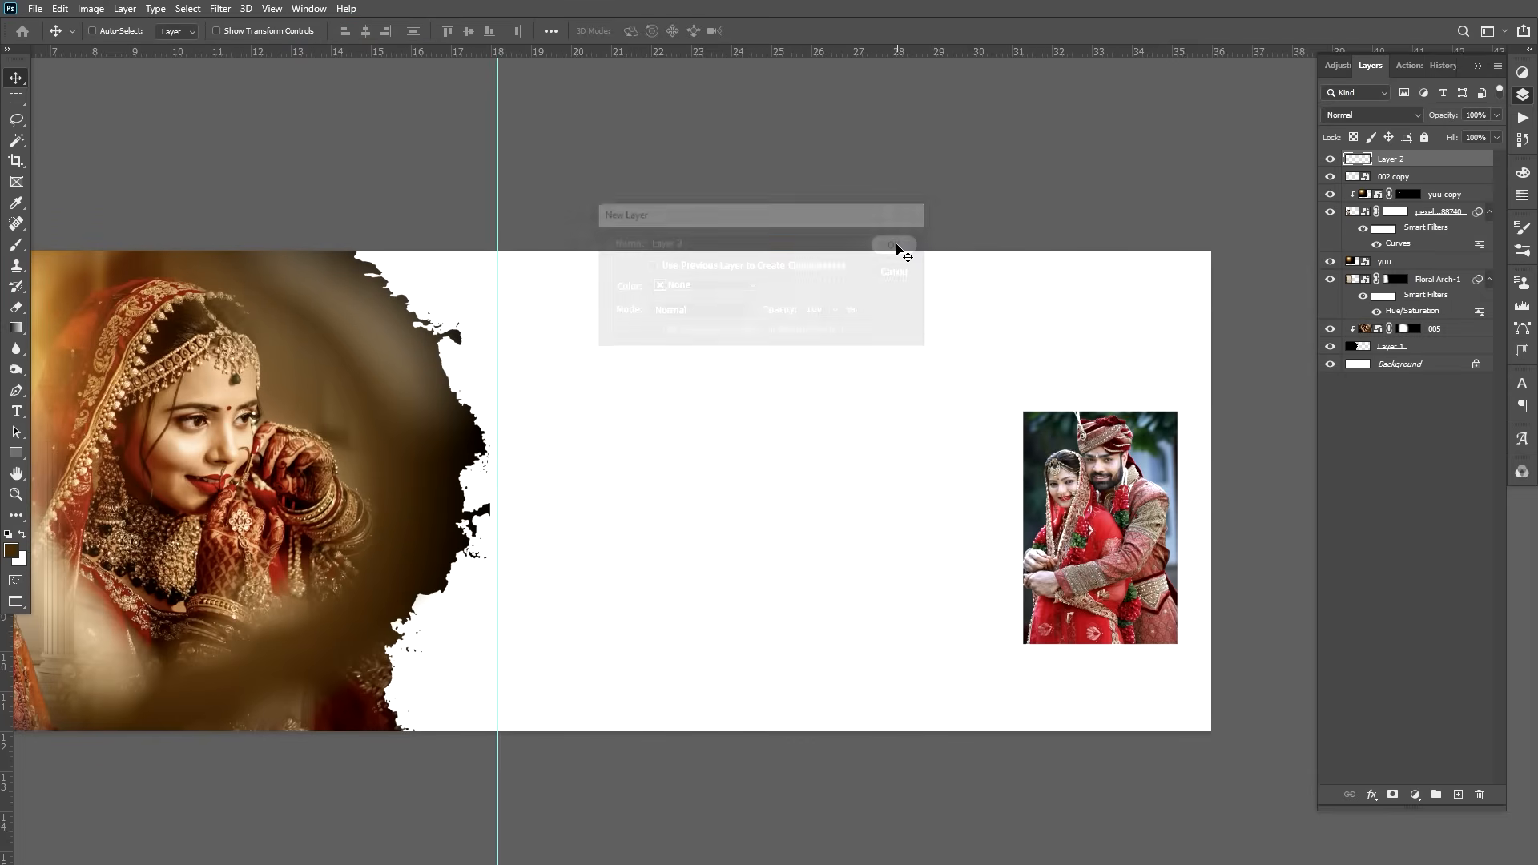
left_click(60, 10)
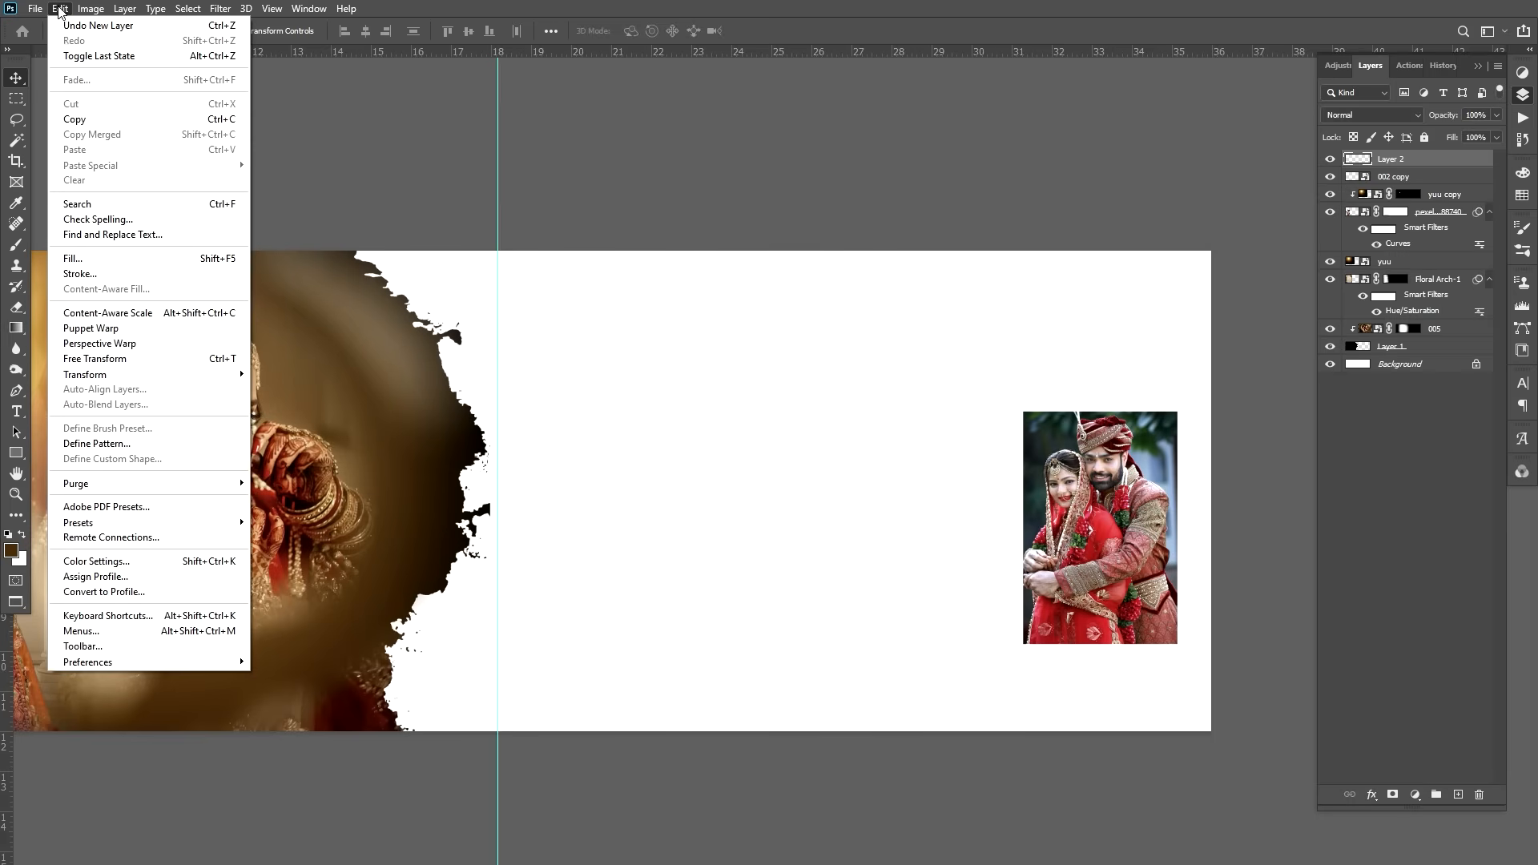
left_click(79, 273)
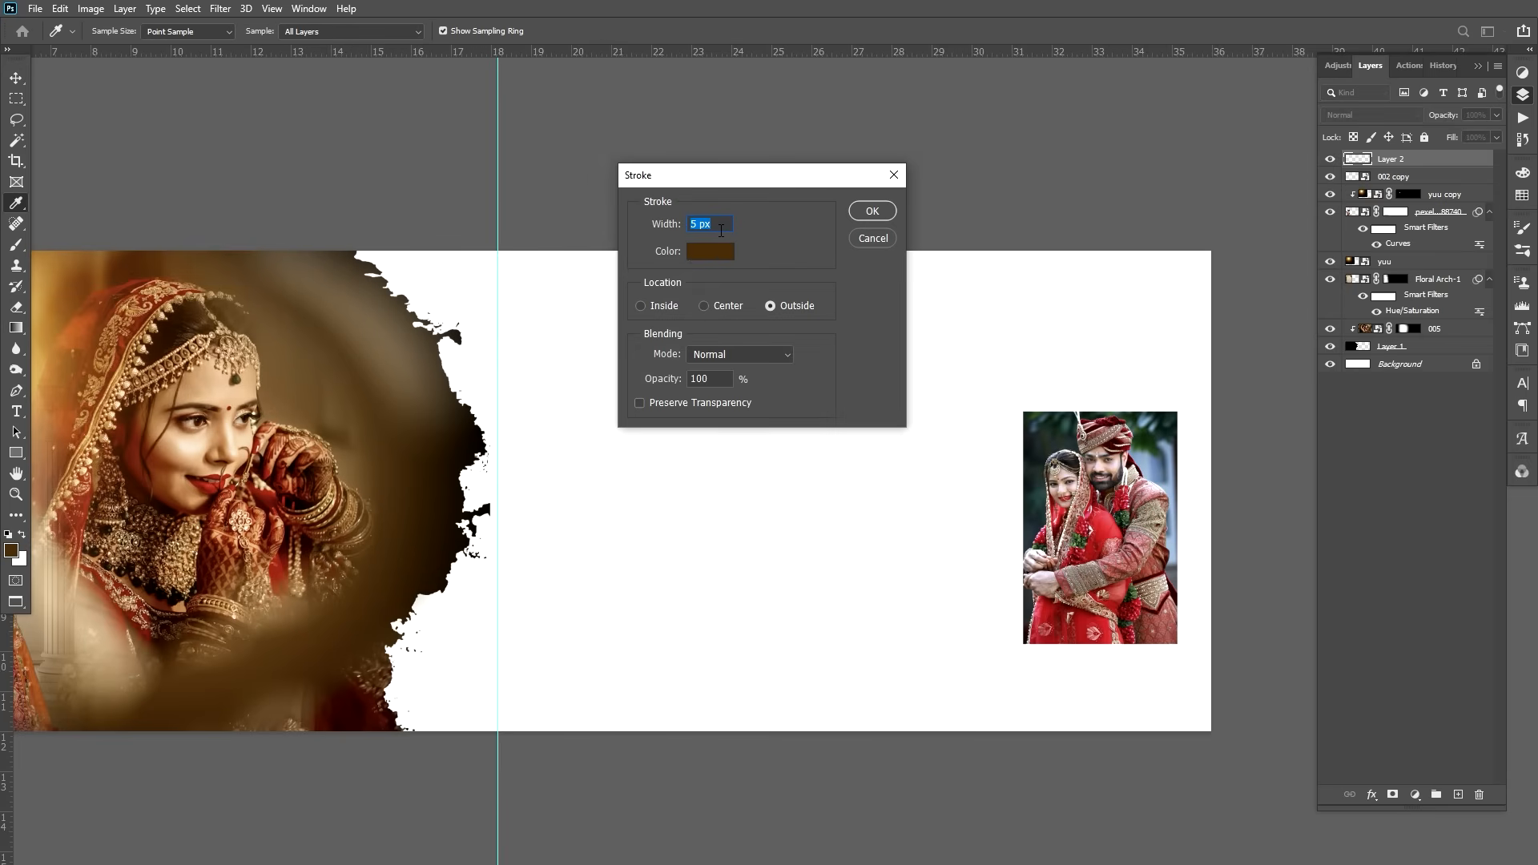
left_click(711, 254)
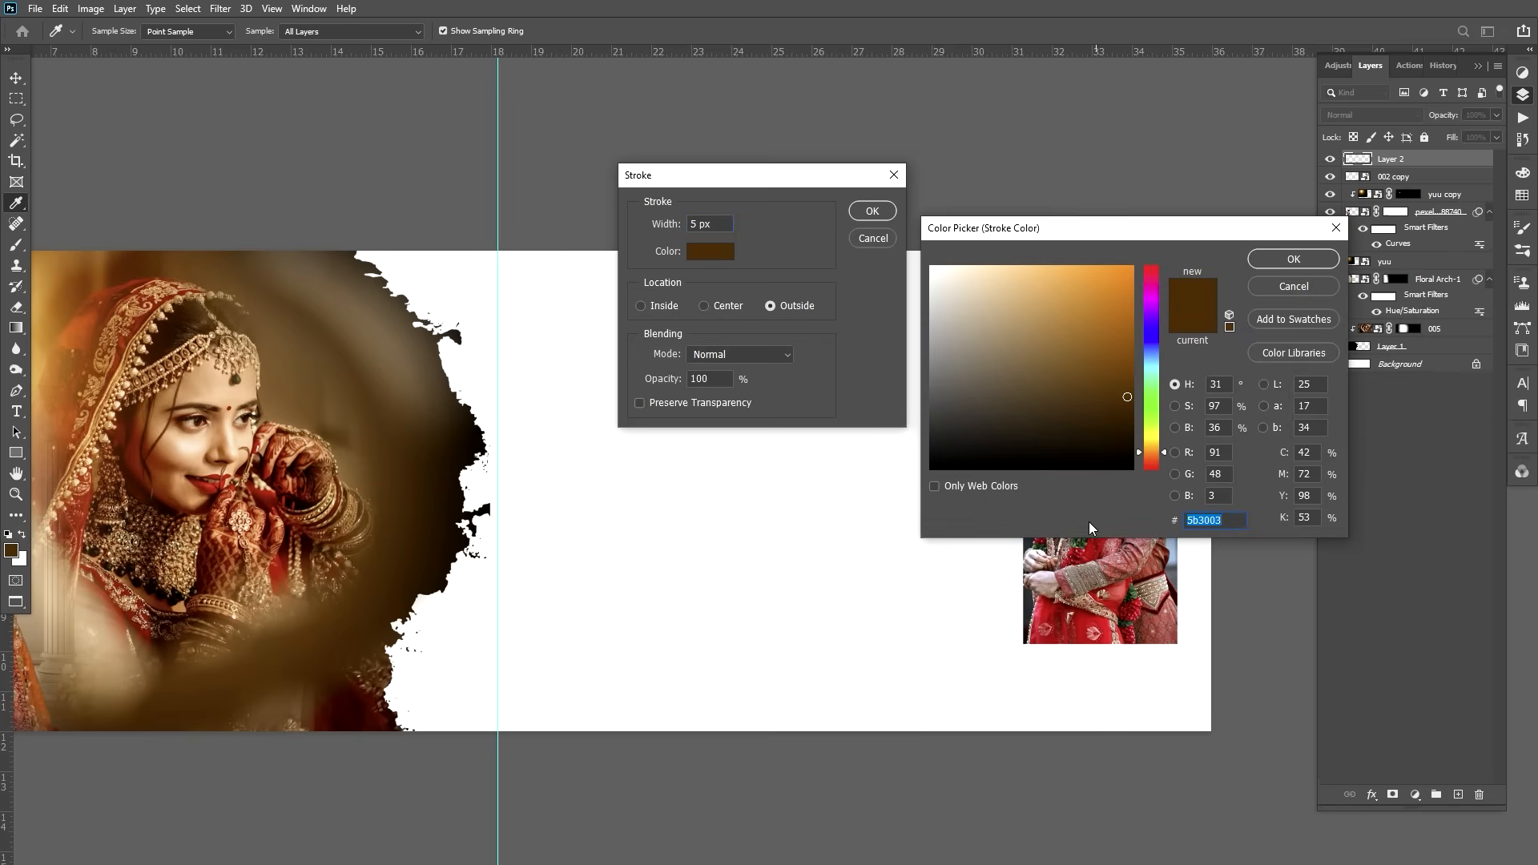
left_click_drag(1109, 384, 1120, 365)
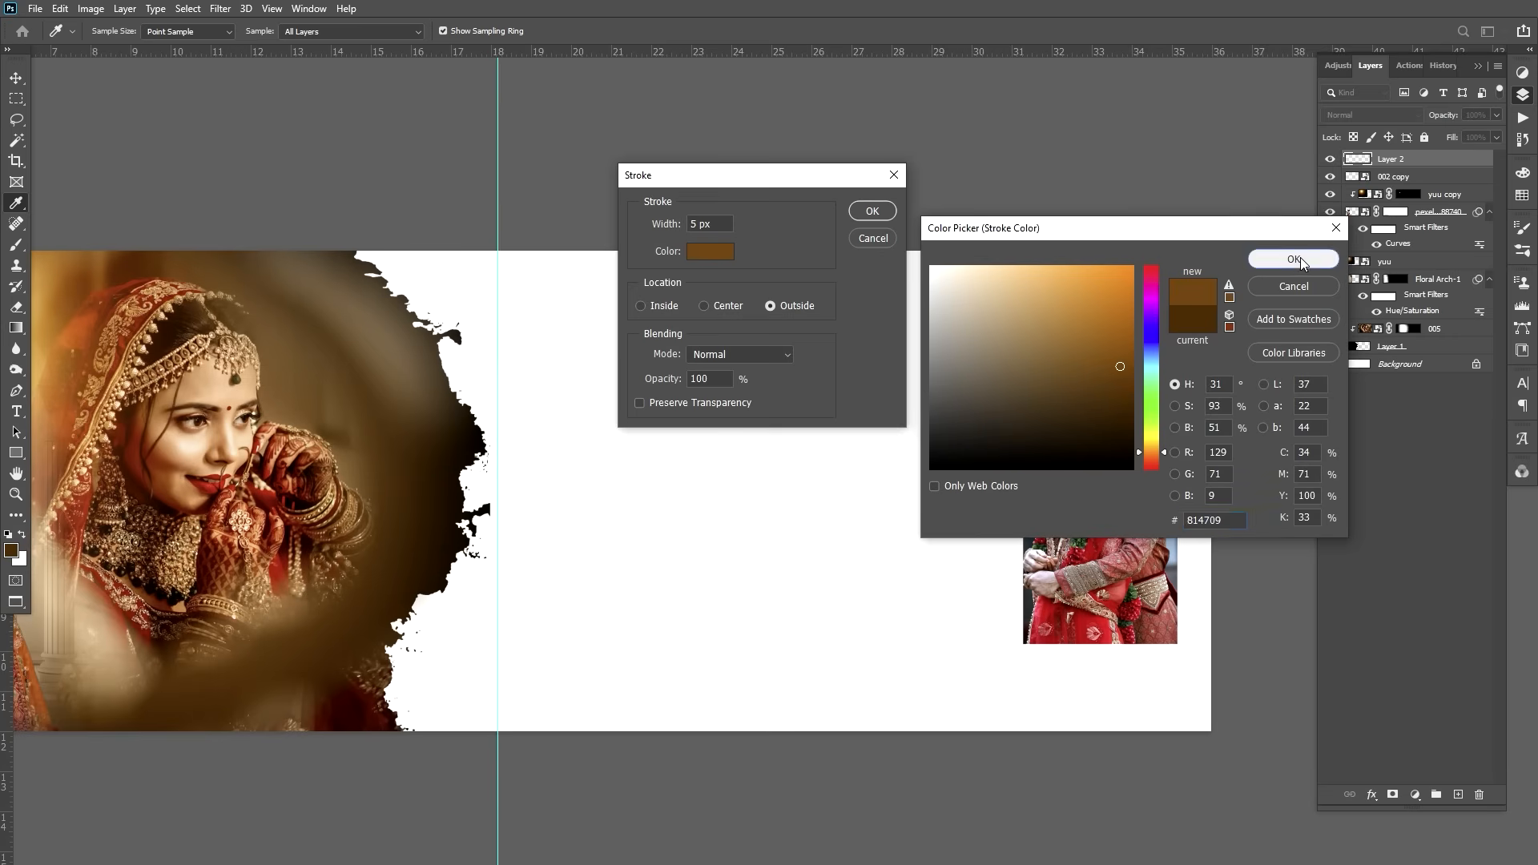
left_click(1293, 259)
left_click(886, 212)
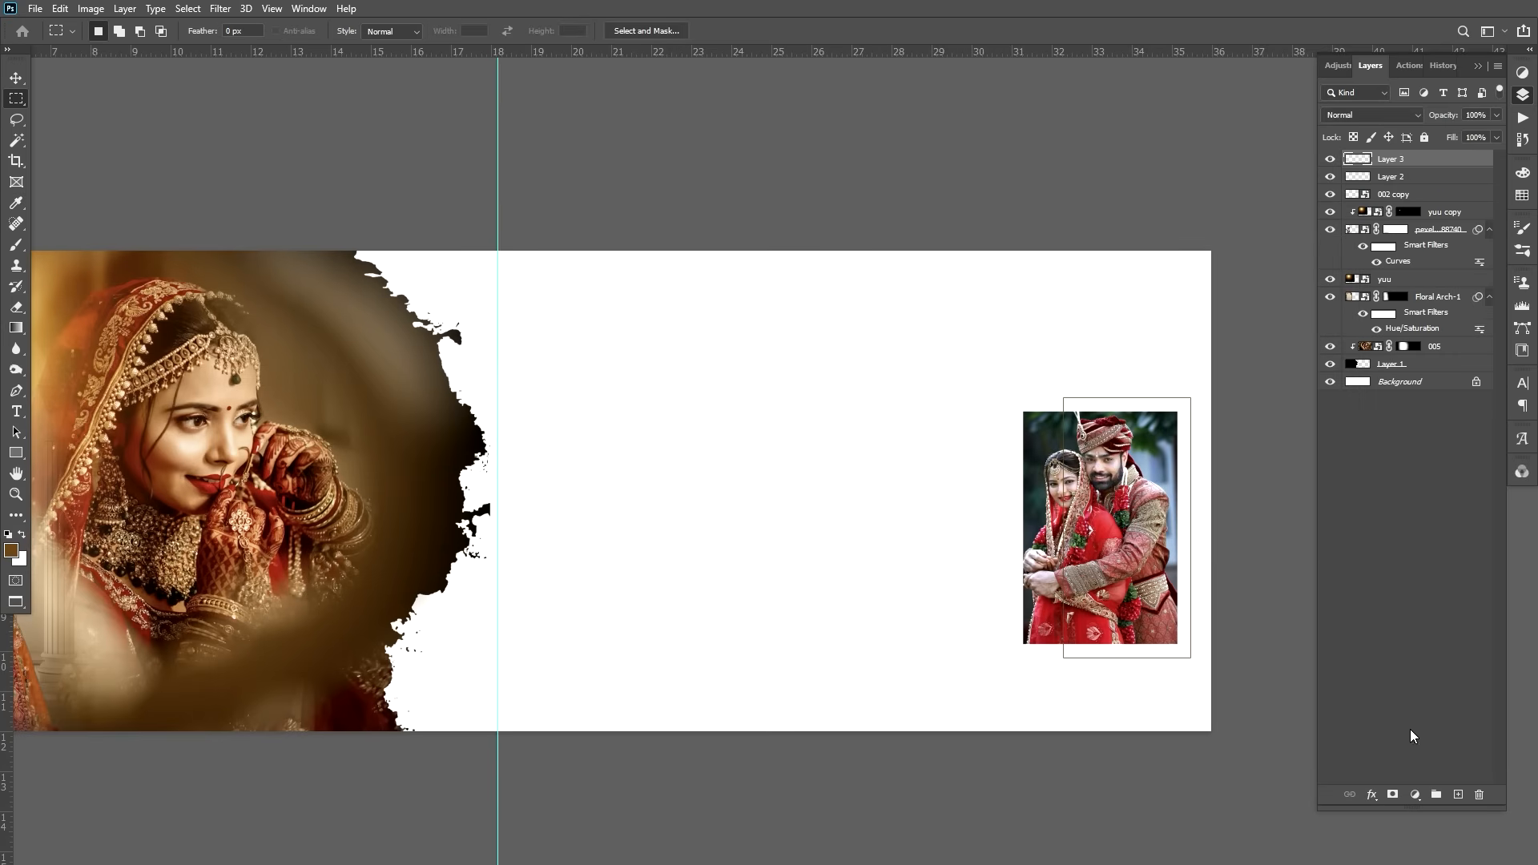
Add a mask to Layer 3 and hide the left part of the thin frame, leaving its right side open around the photo
left_click(1394, 796)
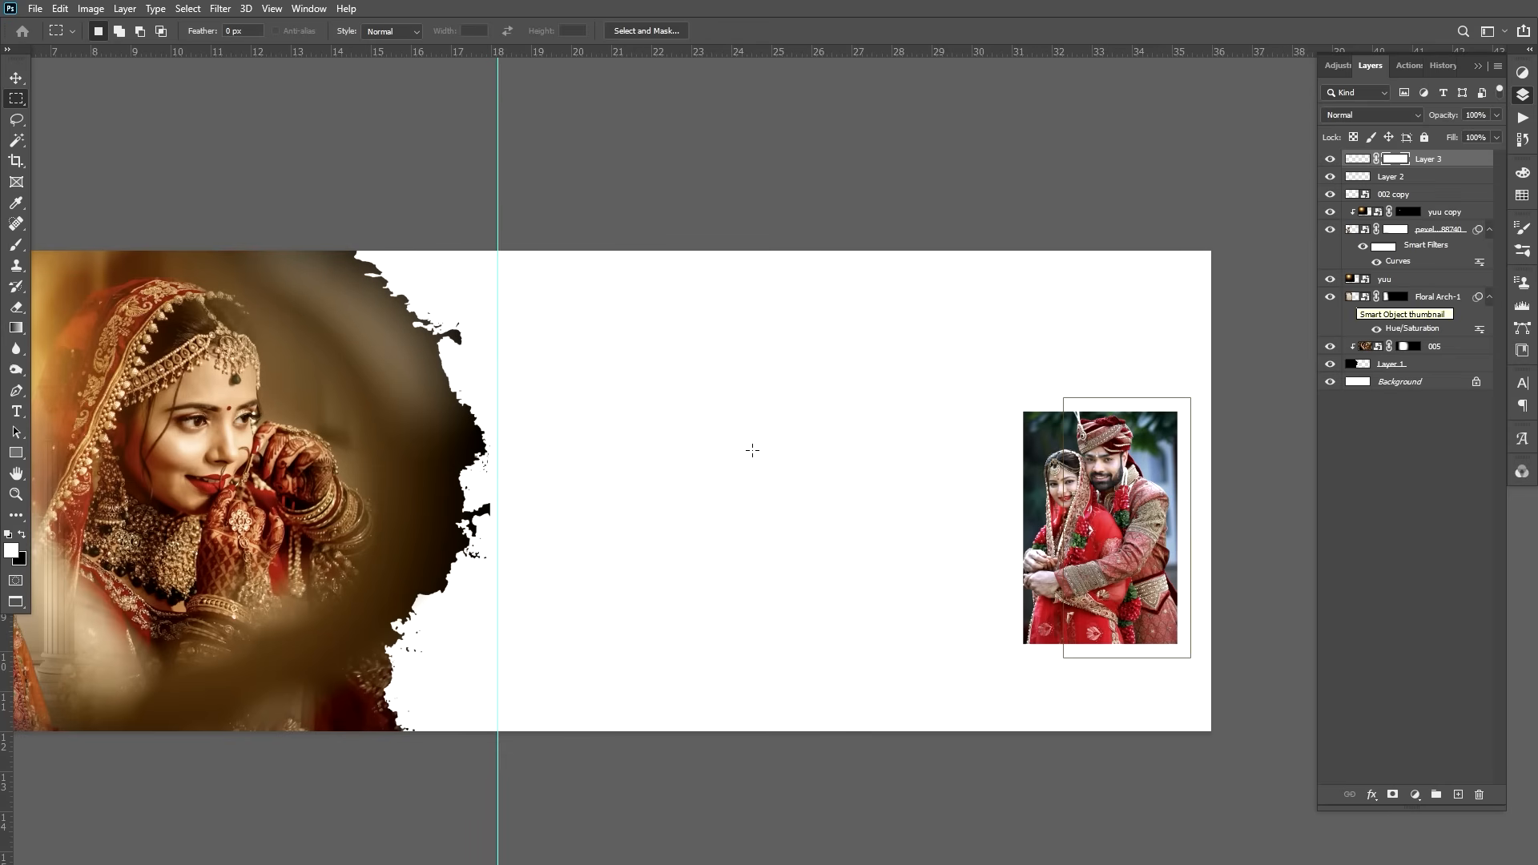
left_click_drag(1028, 347, 1109, 715)
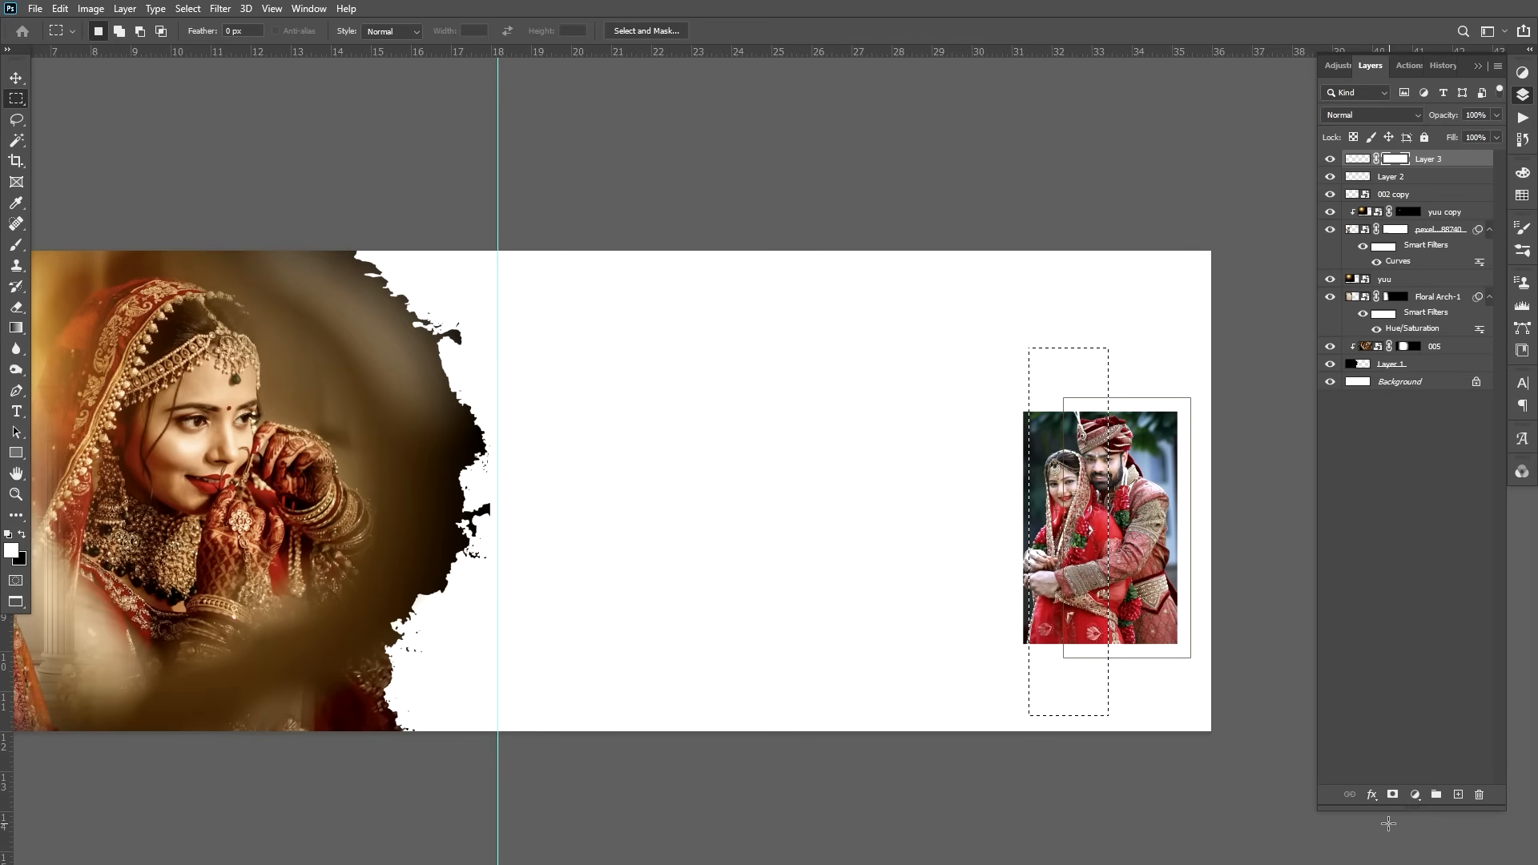
key("alt")
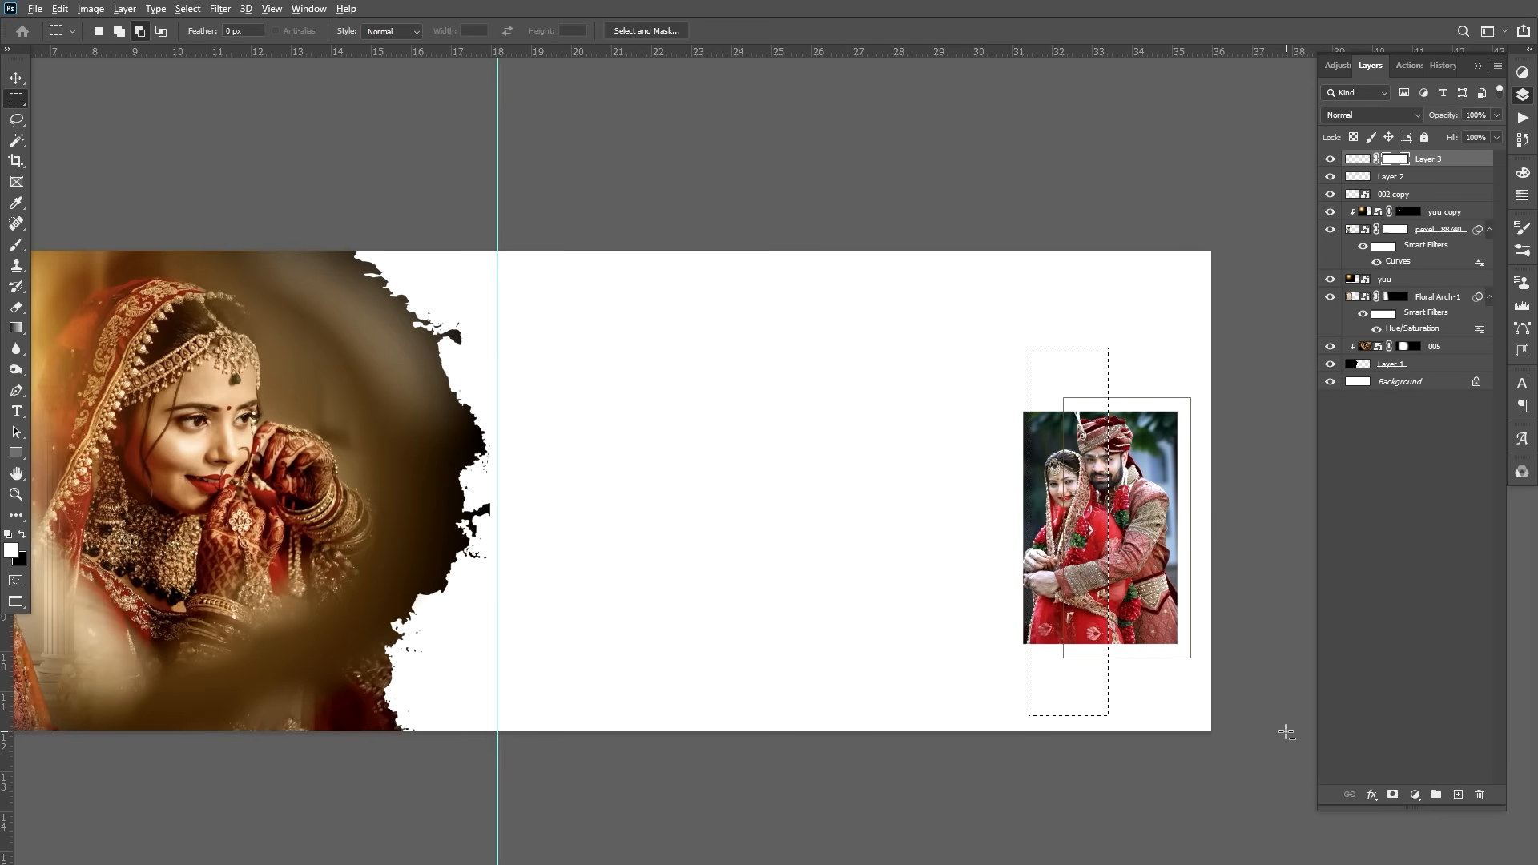
key("Delete")
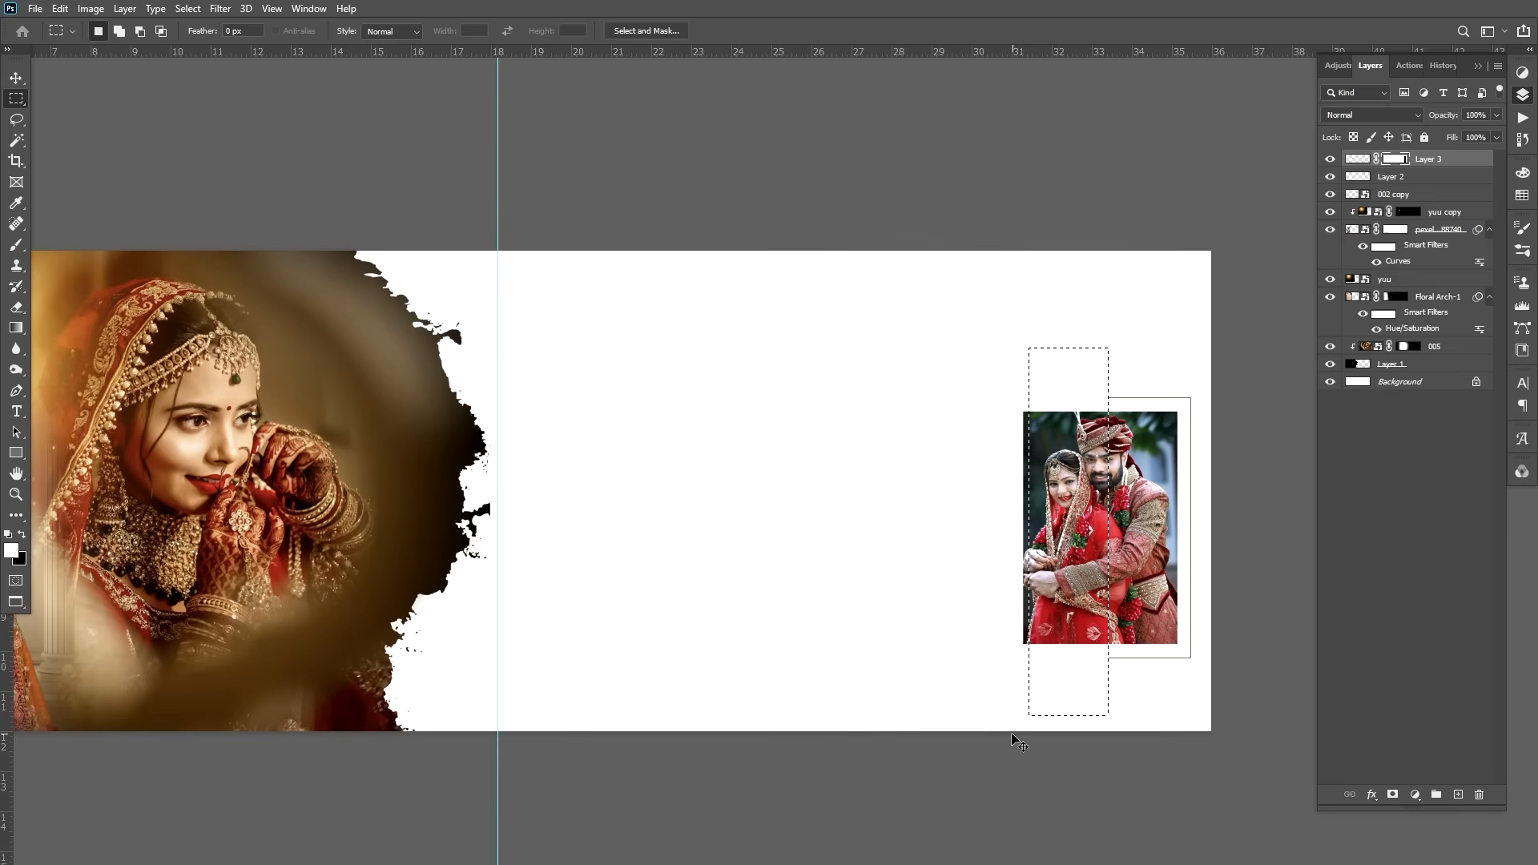
key("ctrl+d")
scroll(1102, 532, "up", 1)
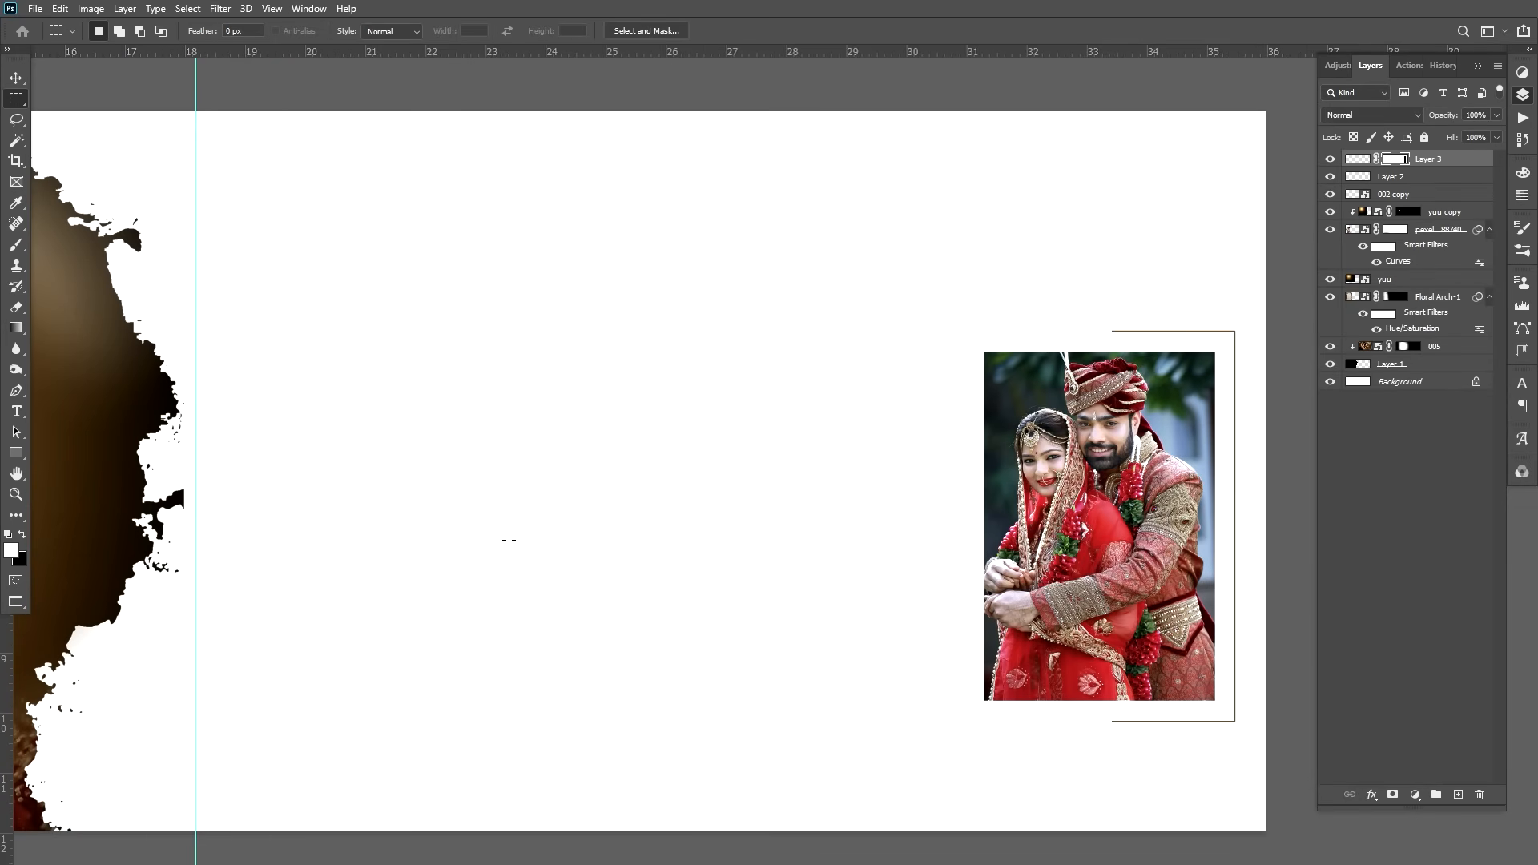
Fill a small brown rectangle on a new layer at the frame's upper open end and duplicate it to the lower end
key("ctrl+shift+alt+n")
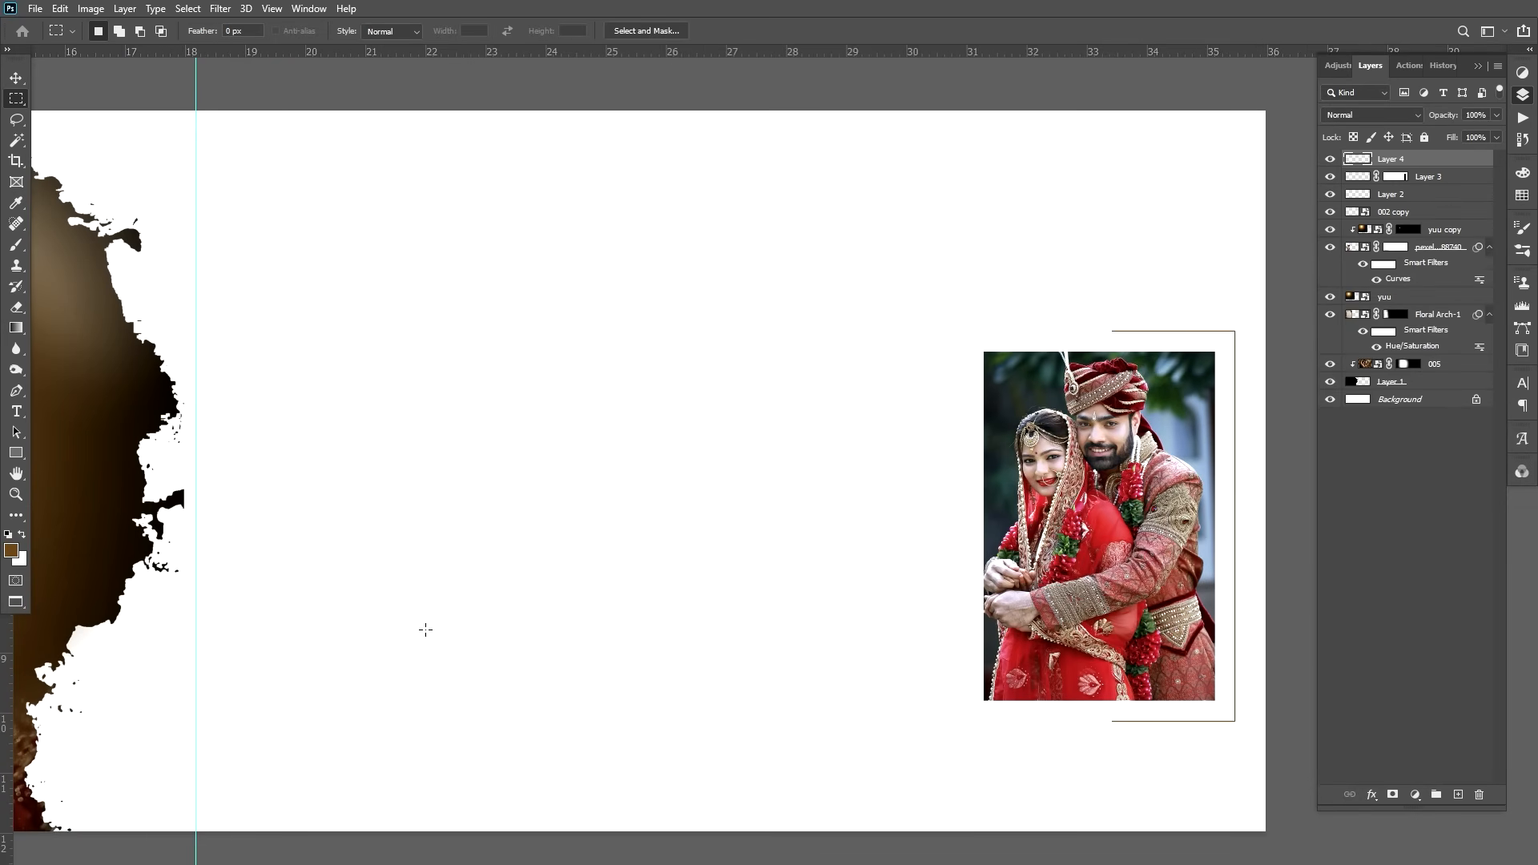
left_click_drag(1094, 320, 1119, 340)
key("alt+BackSpace")
key("v")
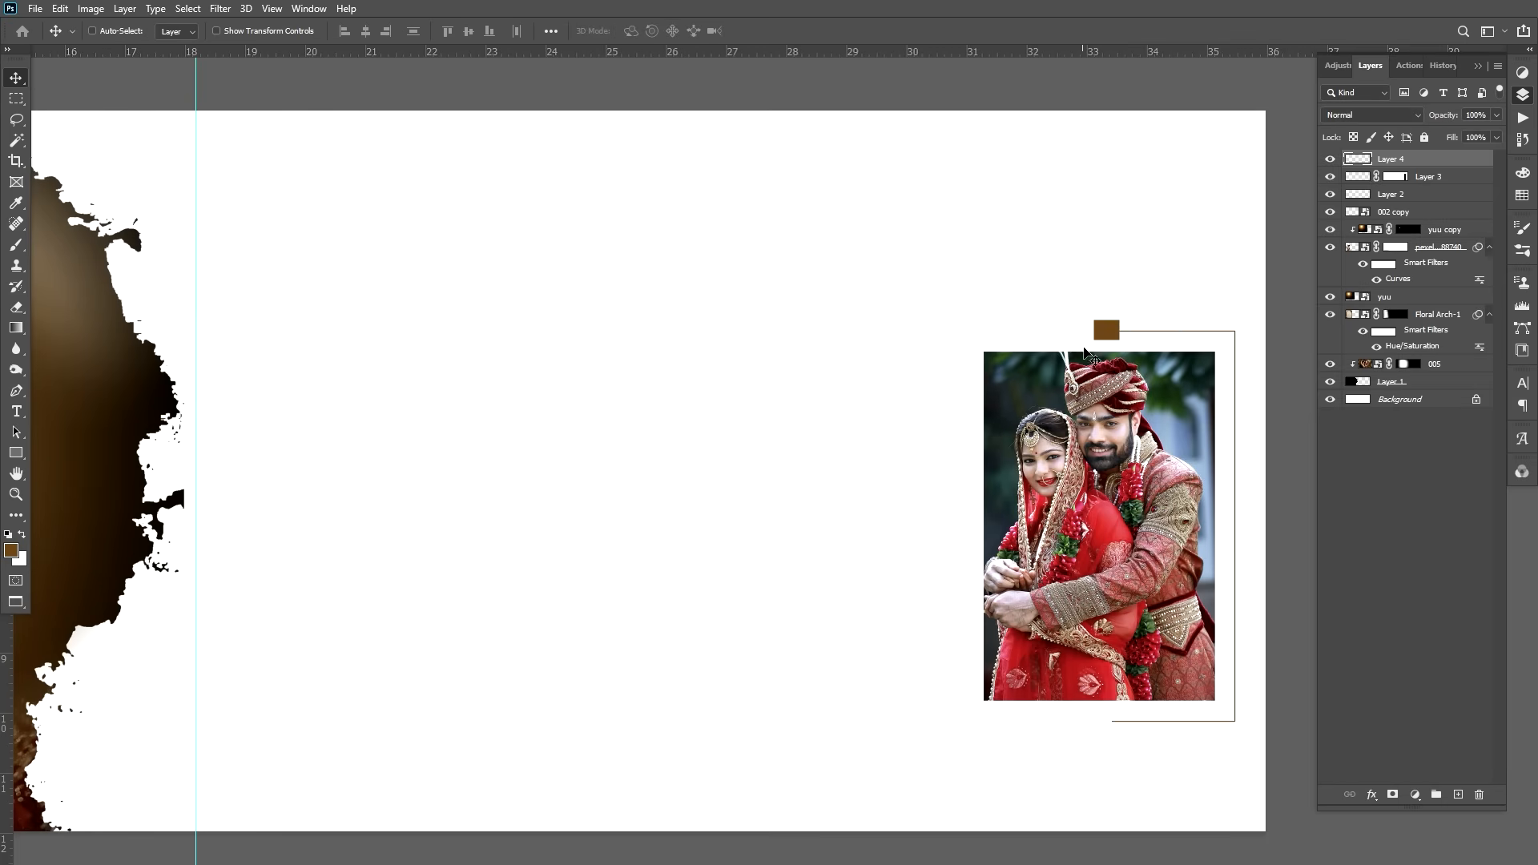
left_click_drag(1106, 330, 1109, 729)
Duplicate the small couple photo and enlarge the copy until it is taller than the spread, keeping it on the right half
left_click(1066, 525, "ctrl+alt")
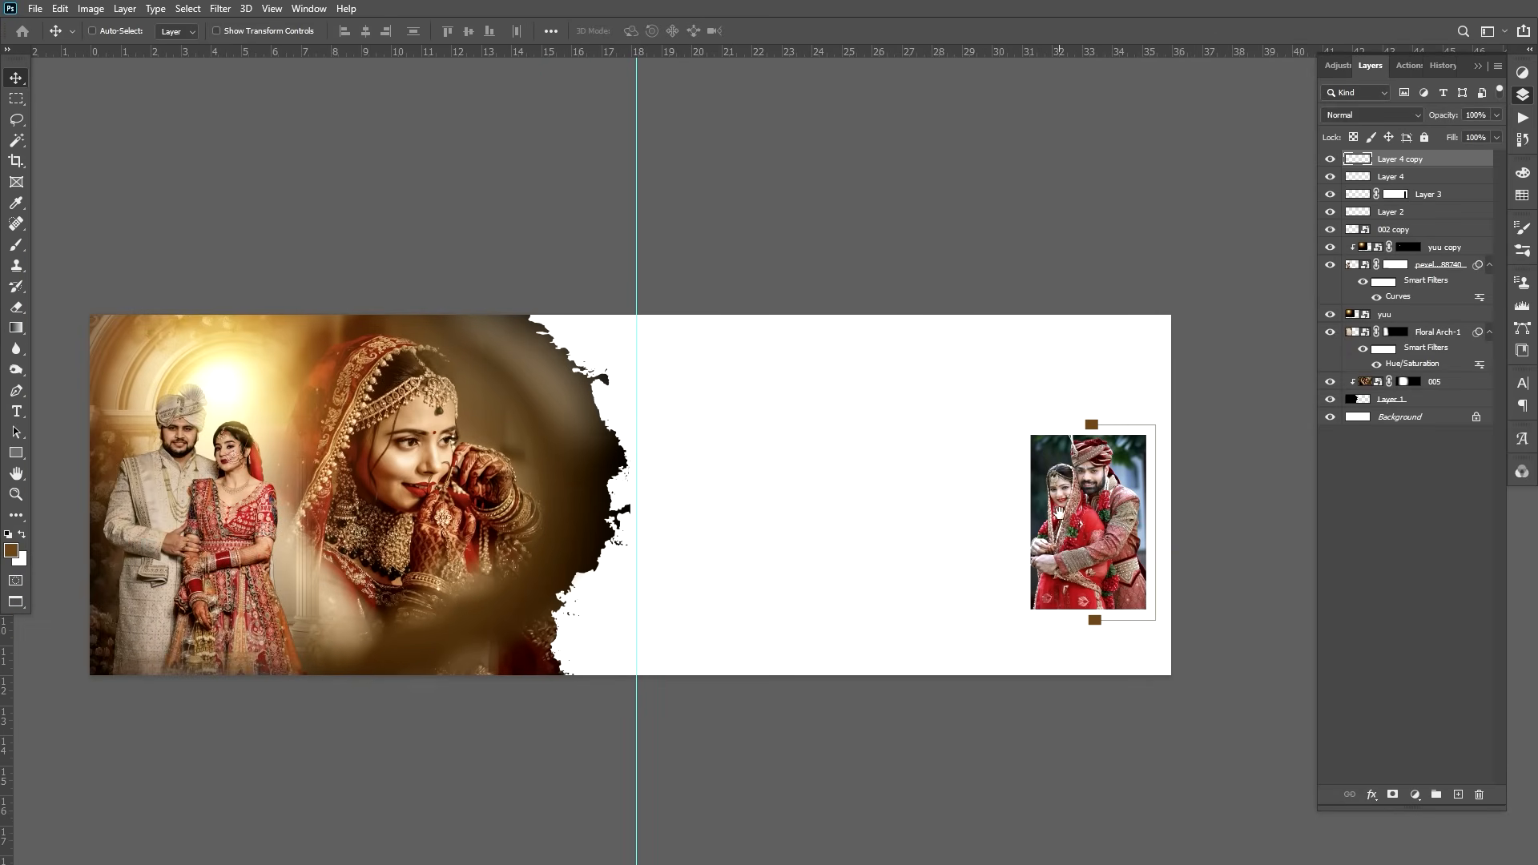
right_click(1098, 531)
left_click(1121, 544)
left_click_drag(1124, 549, 1117, 551)
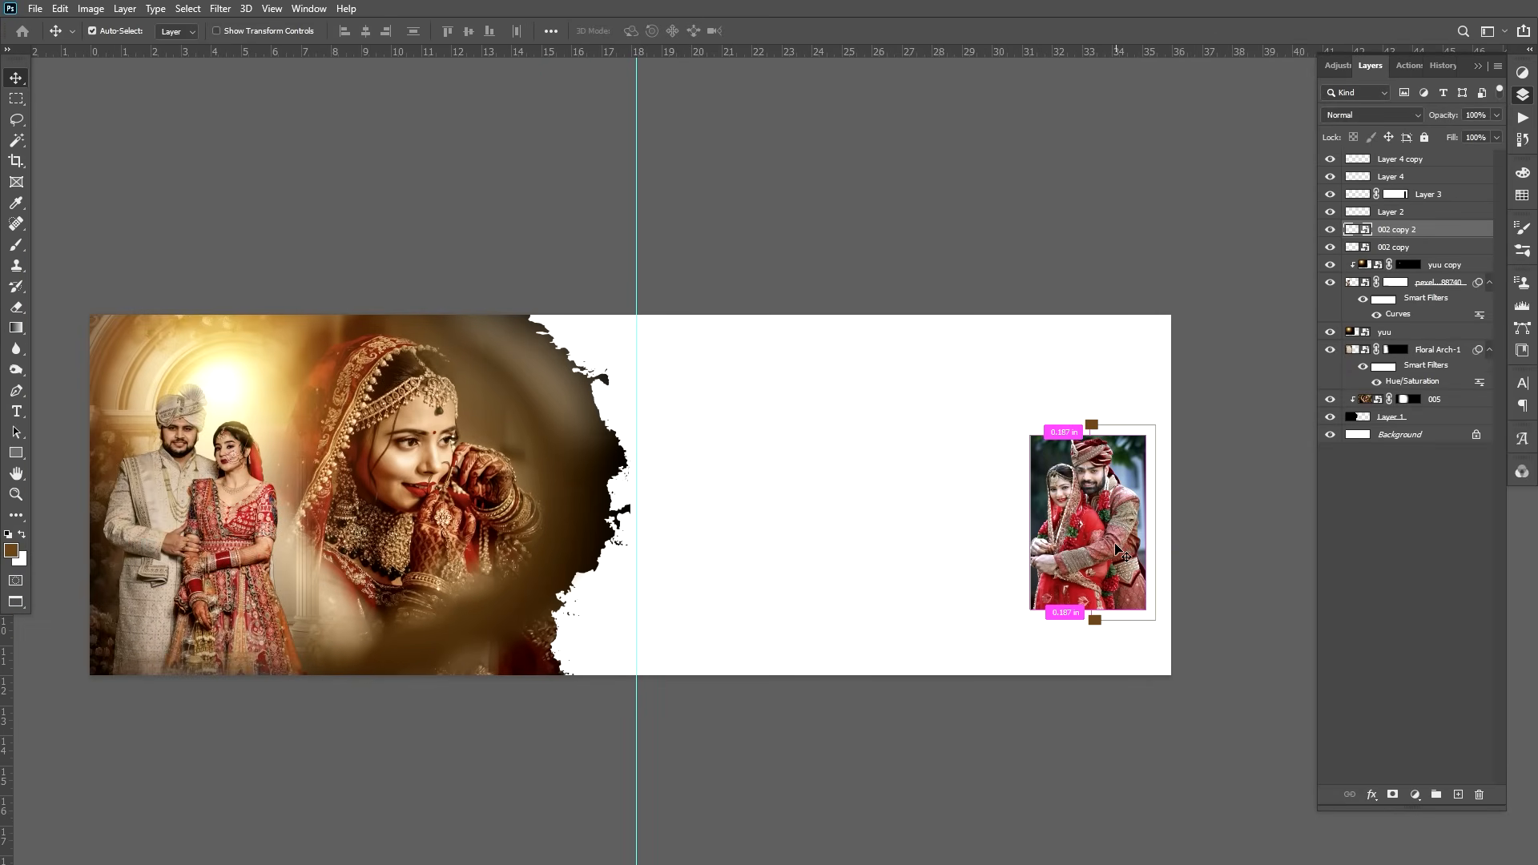
key("ctrl+t")
left_click_drag(1146, 437, 1025, 453)
key("Return")
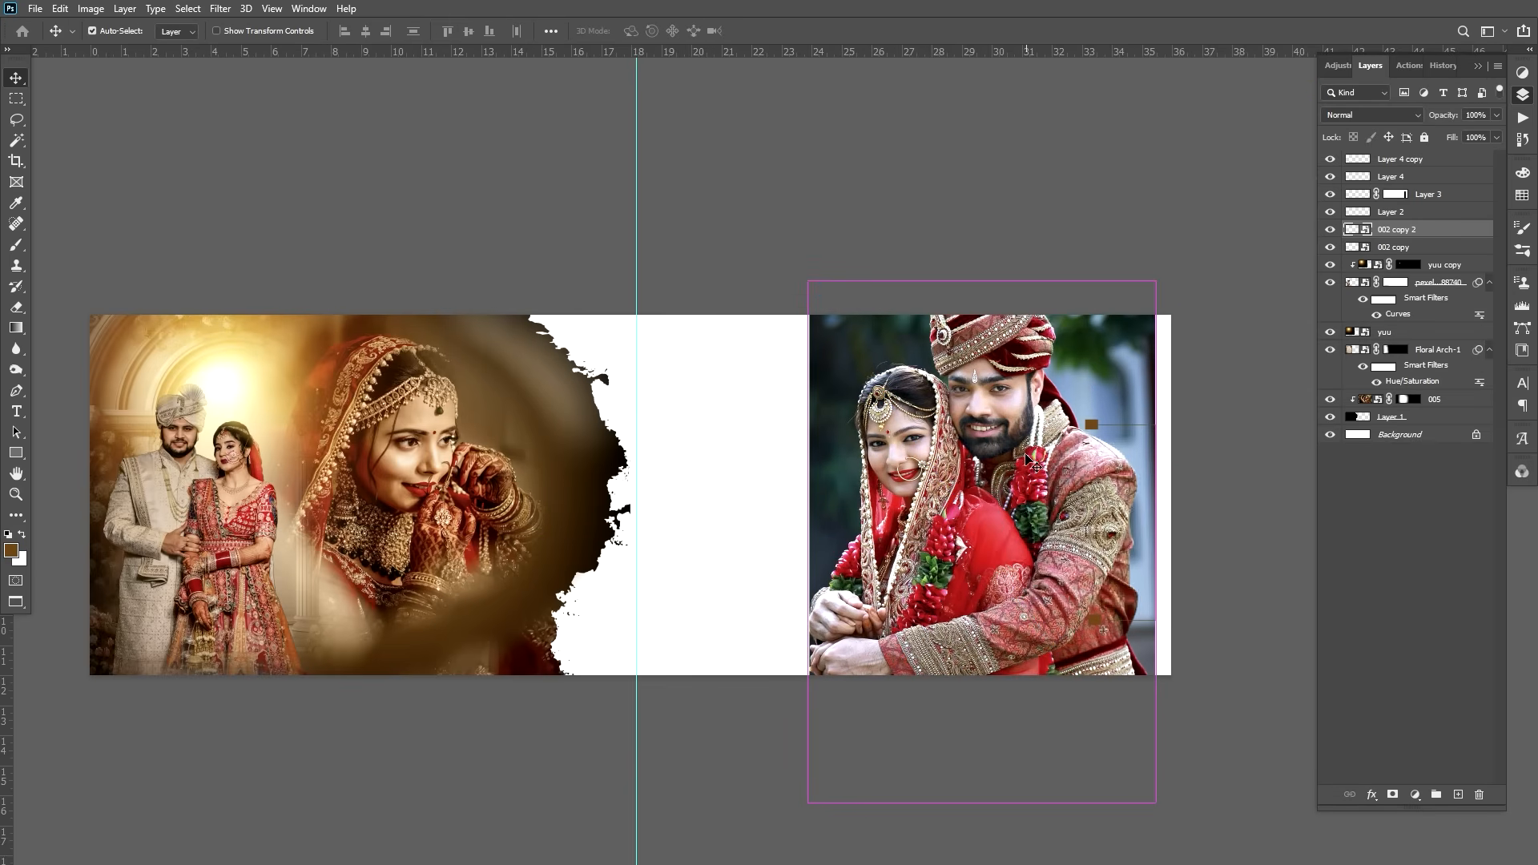
key("ctrl+bracketleft")
key("ctrl+alt+g")
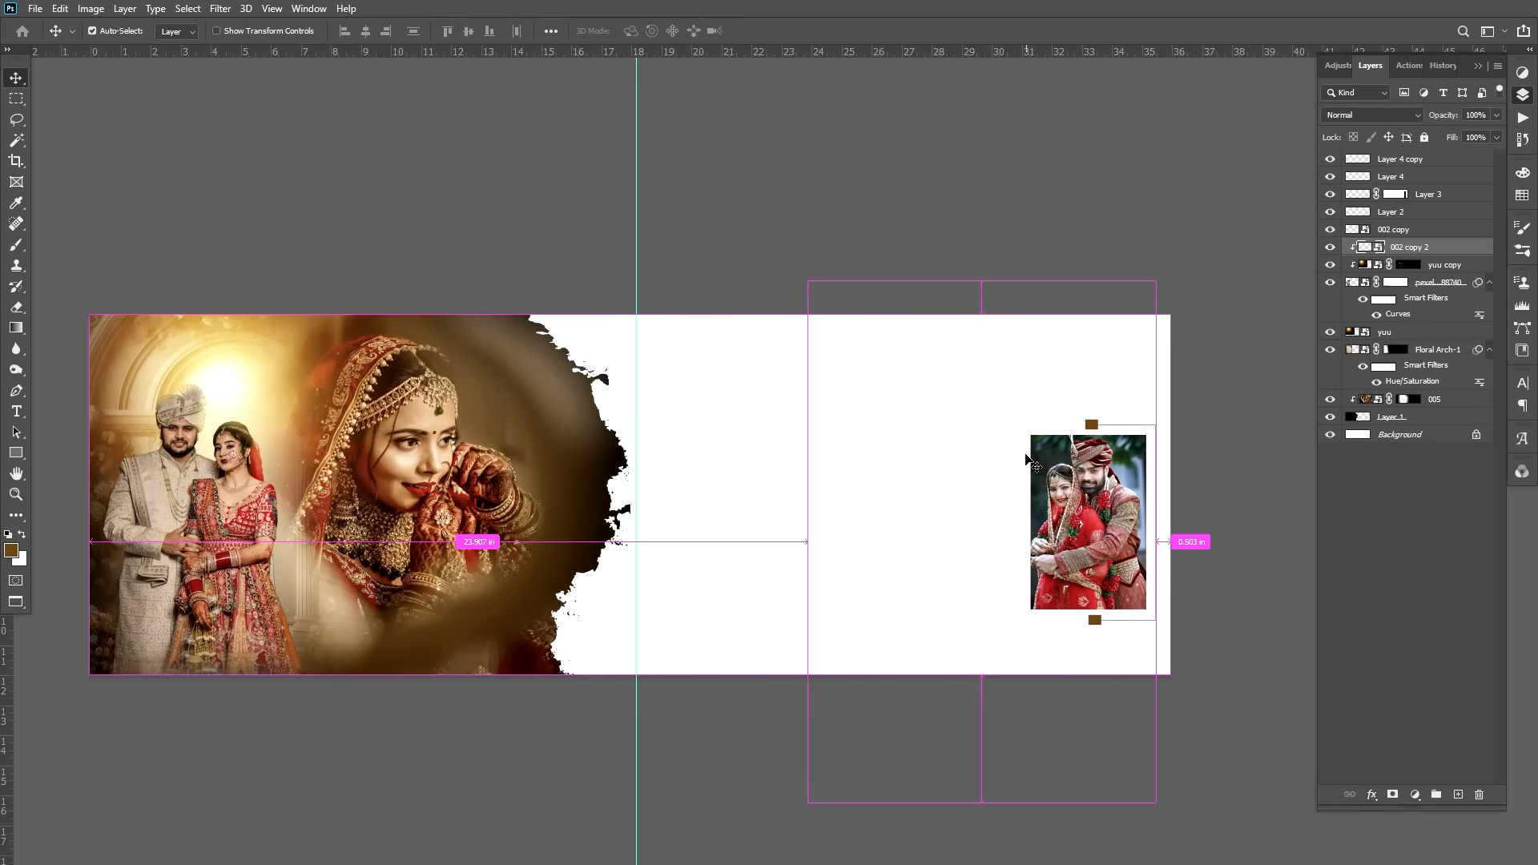
key("ctrl+z")
key("ctrl+z")
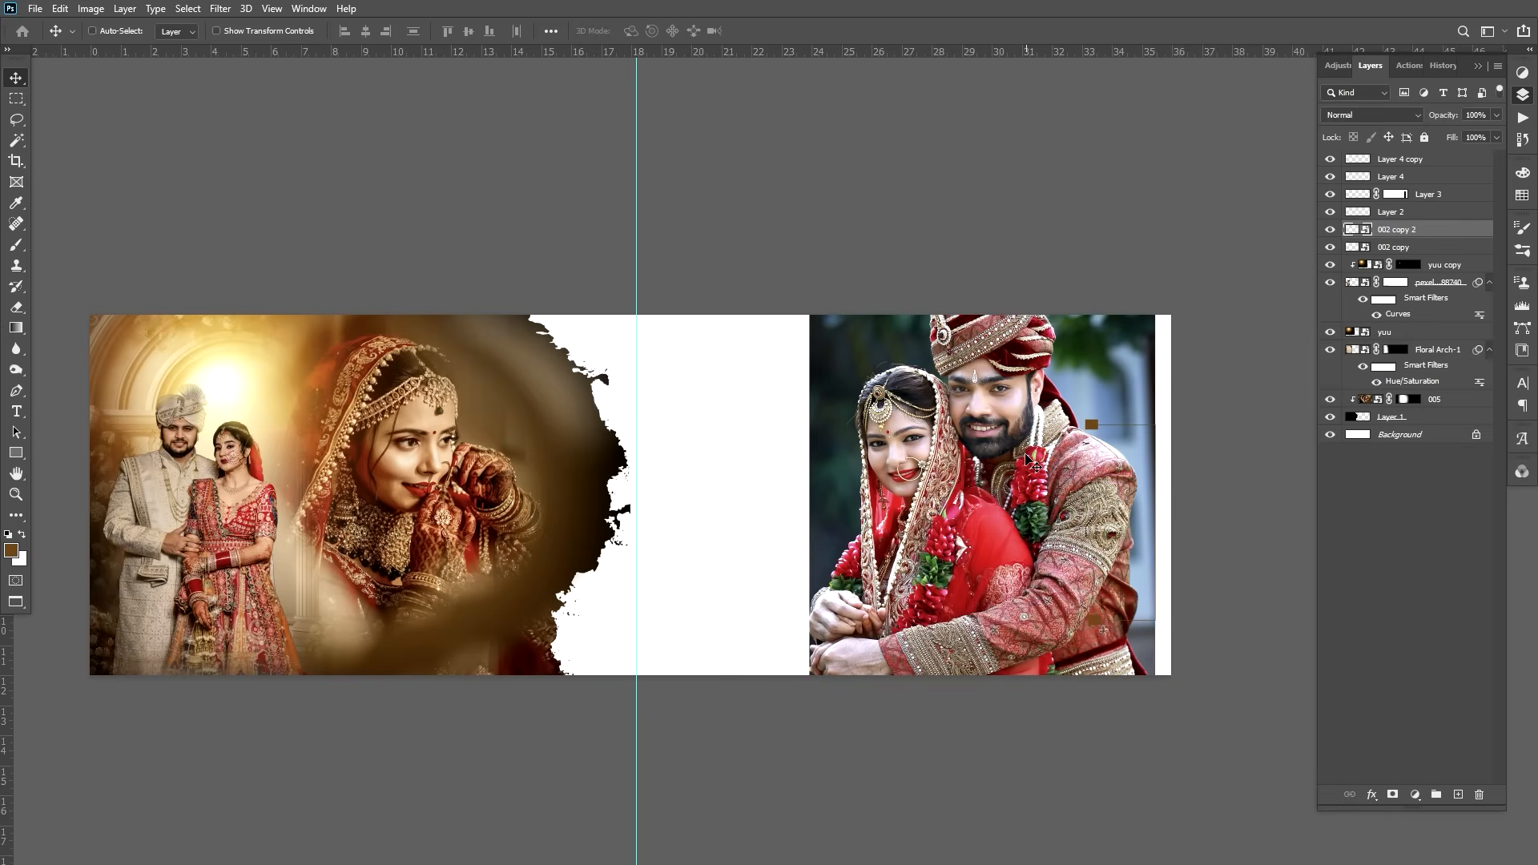
key("ctrl+p")
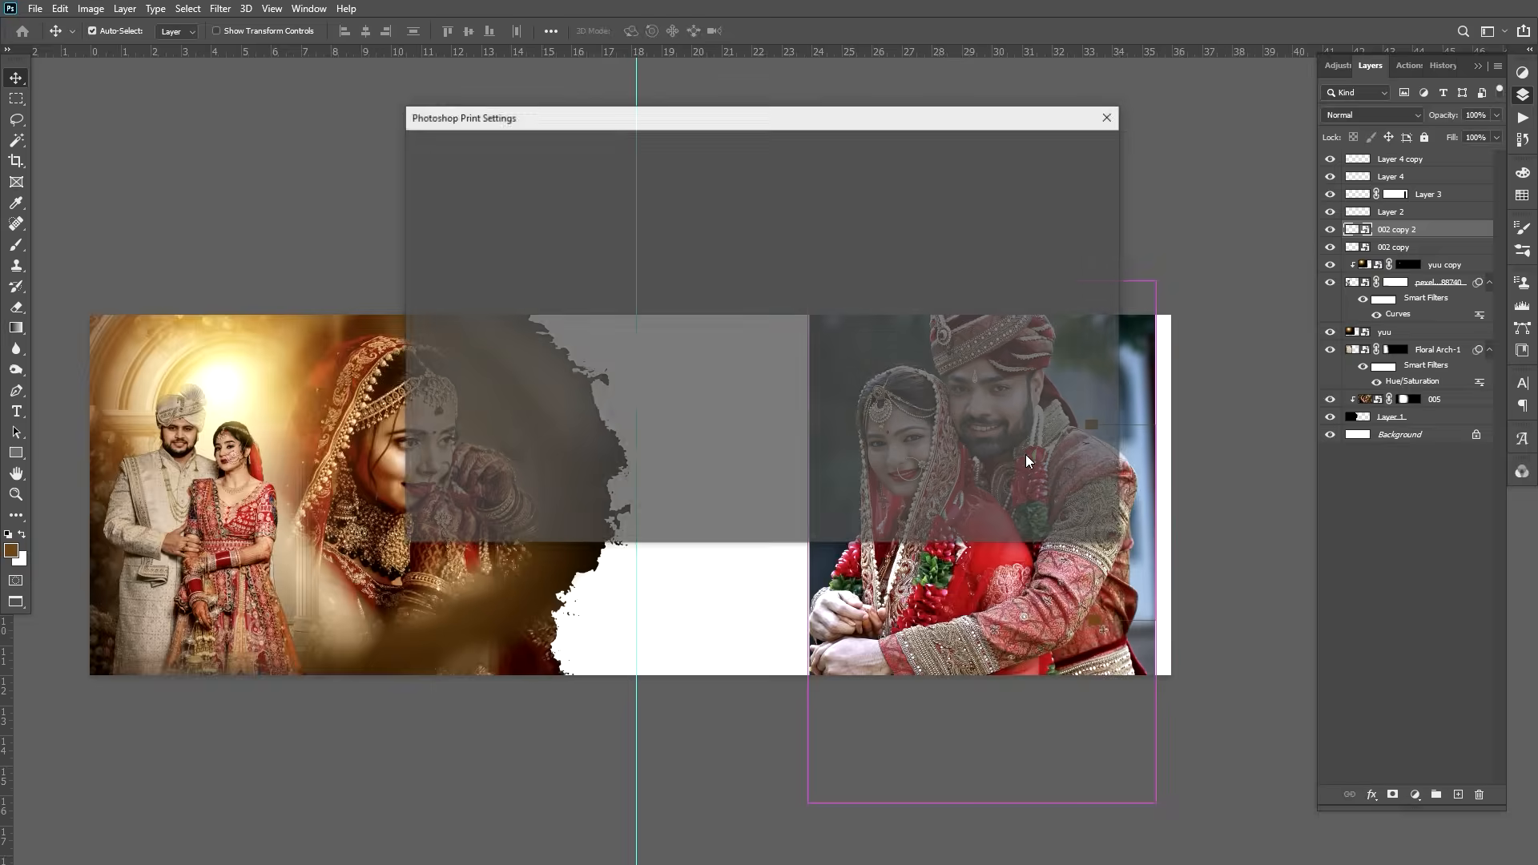
left_click(897, 519)
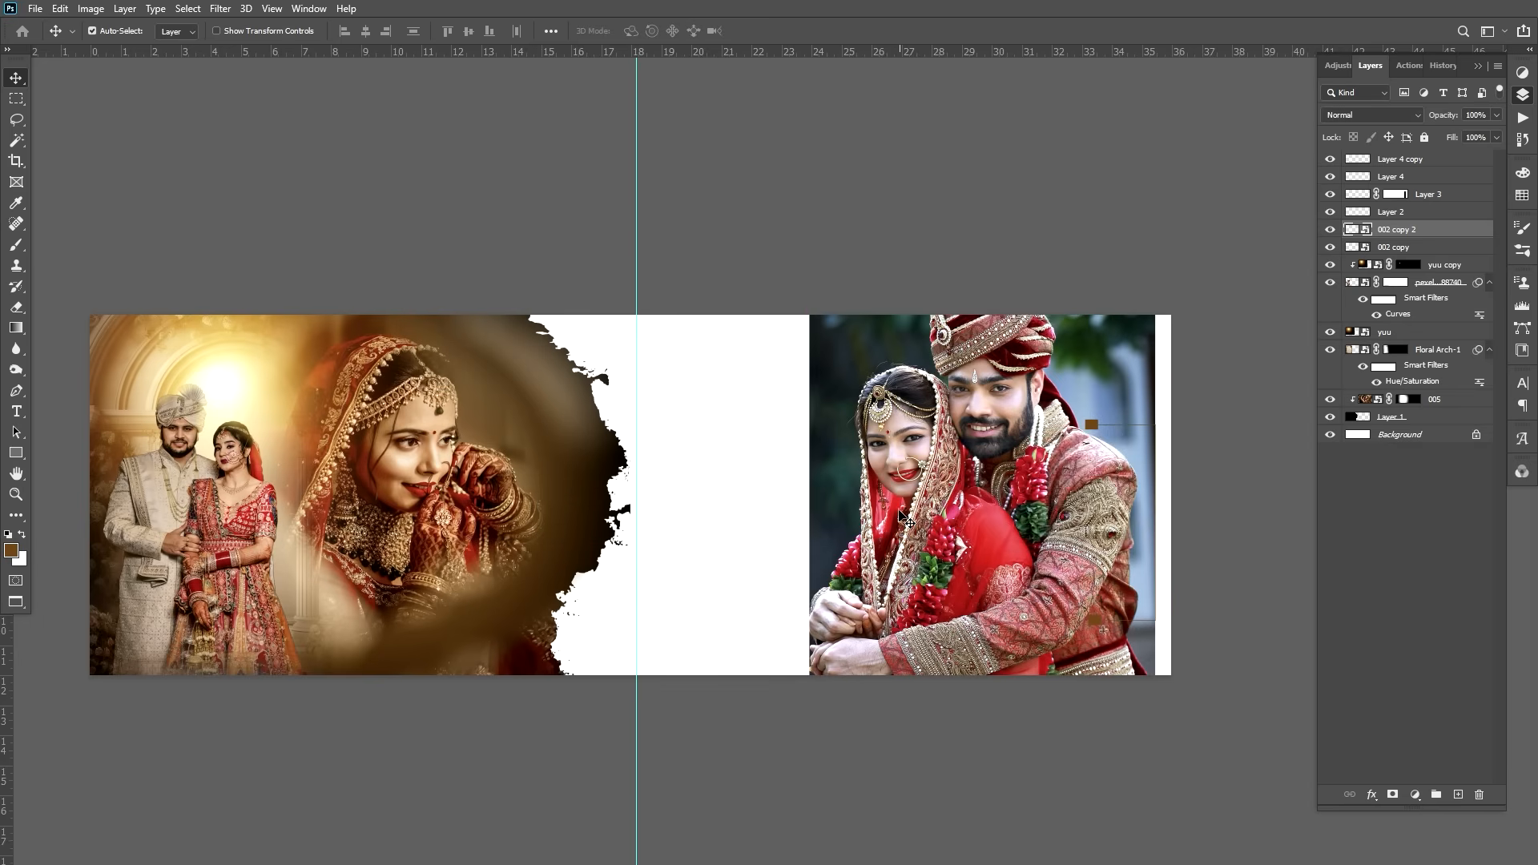
Place the enlarged couple photo behind the small photo and convert it with a Black & White adjustment, raising Reds to 51%
key("ctrl+bracketleft")
left_click_drag(987, 485, 972, 509)
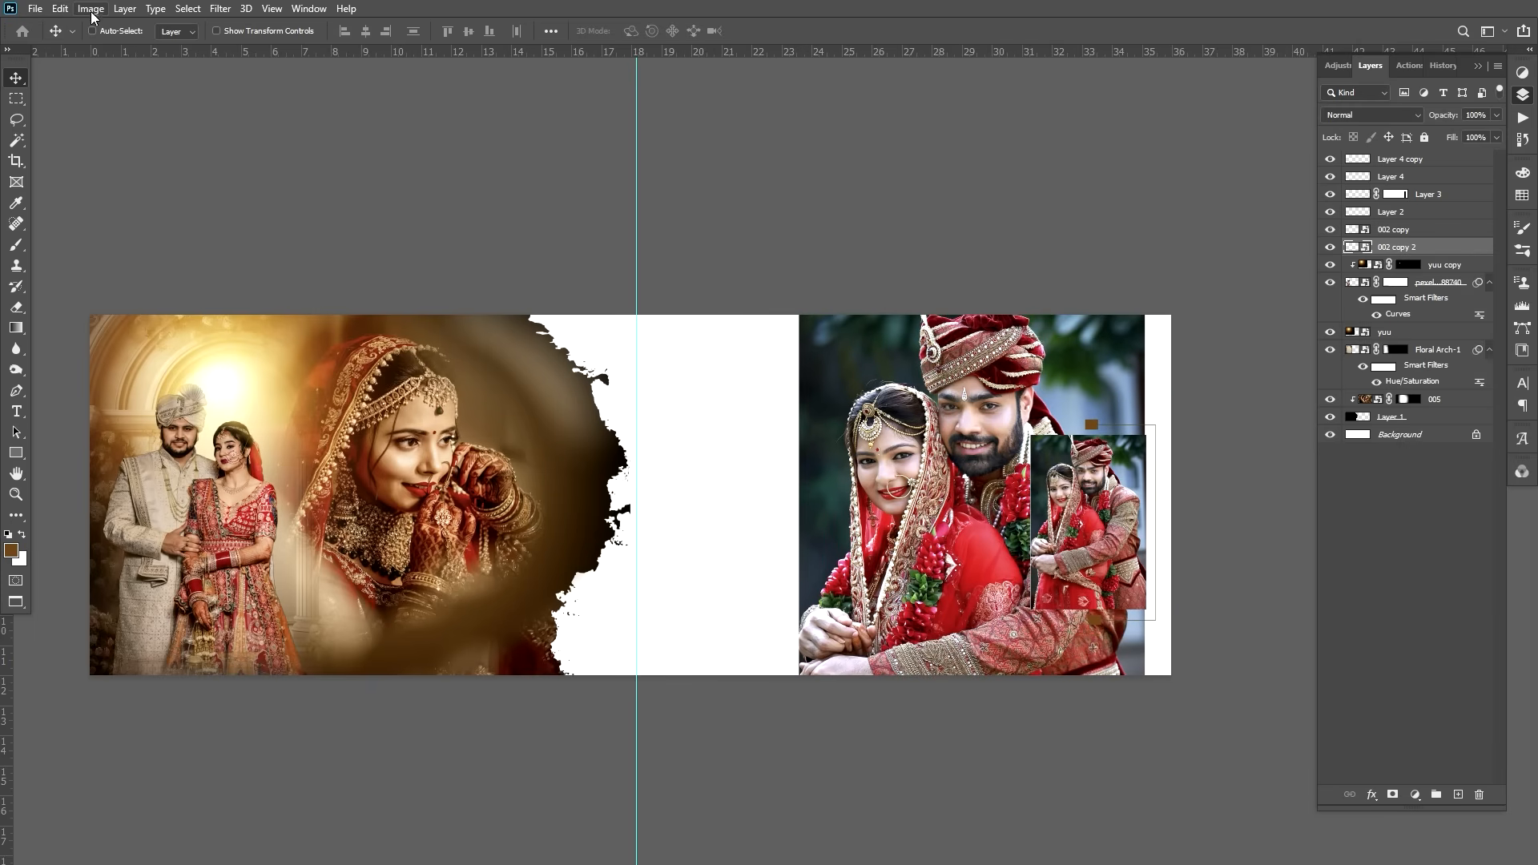
left_click(91, 9)
mouse_move(106, 60)
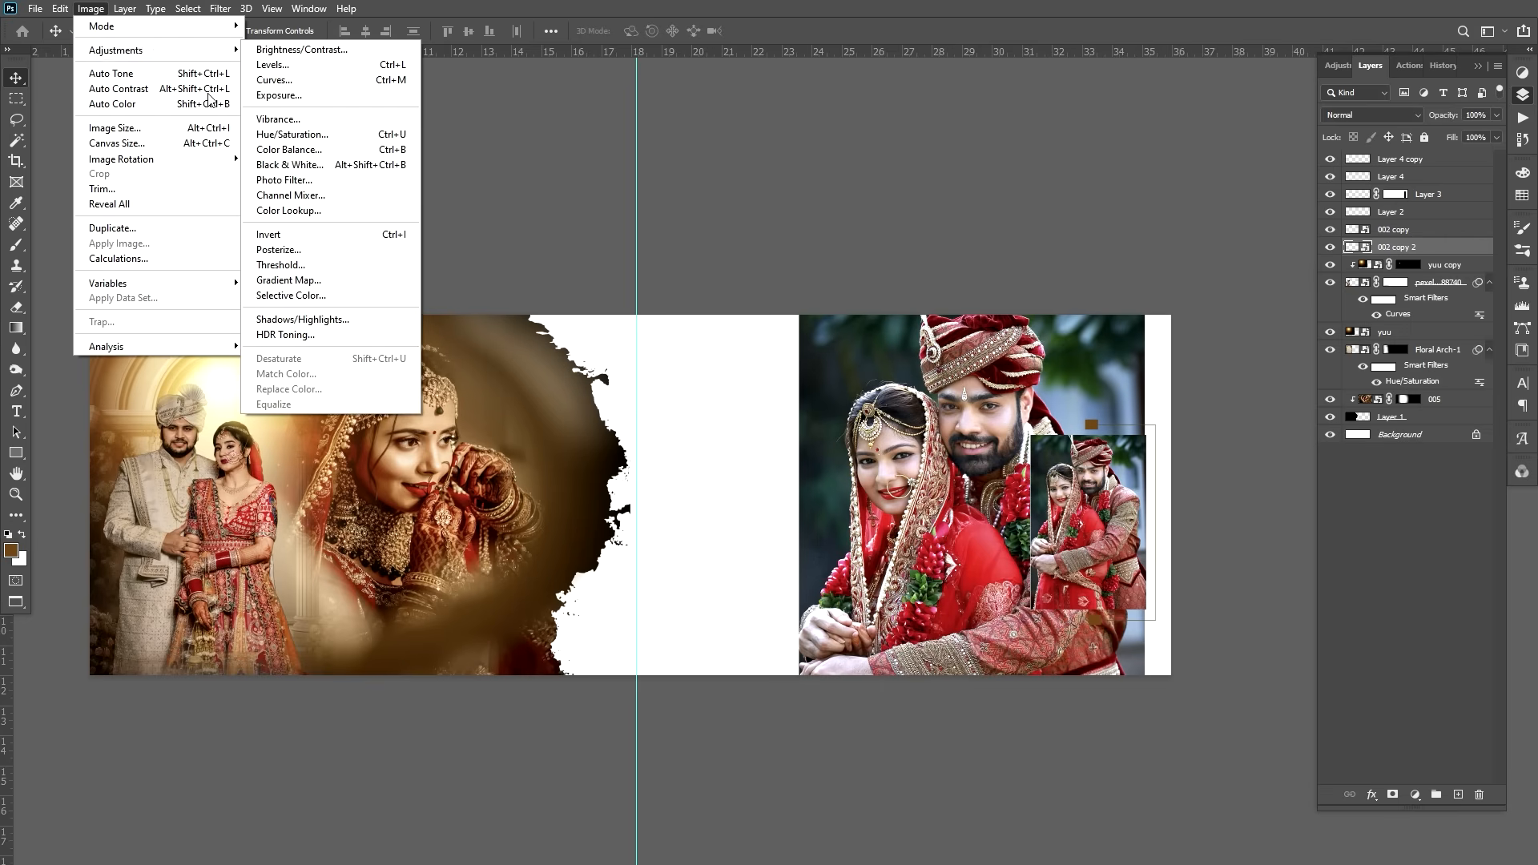
left_click(321, 168)
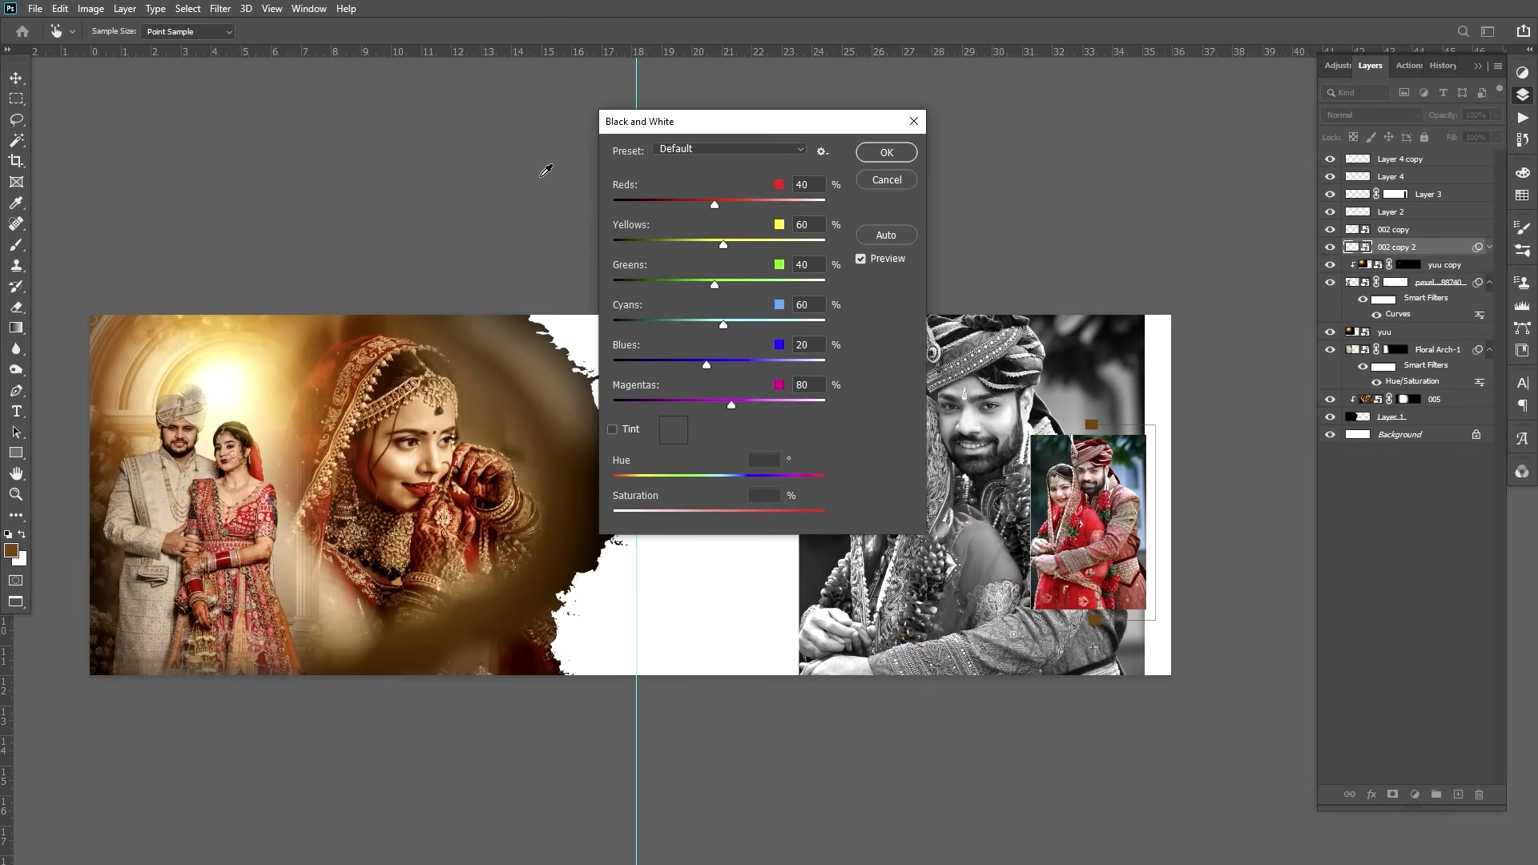
left_click_drag(743, 121, 502, 156)
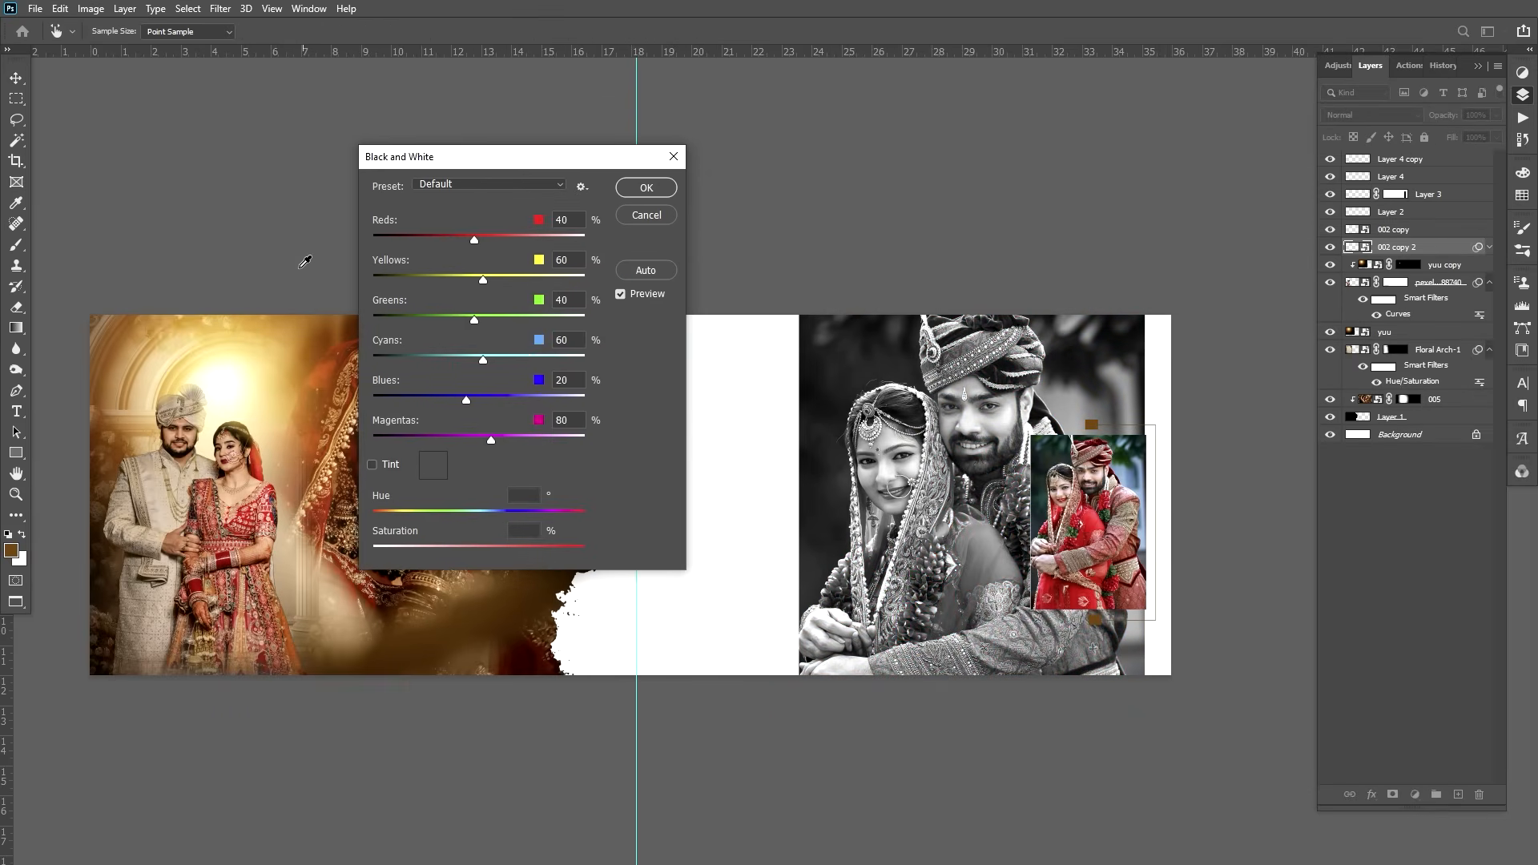
mouse_move(479, 234)
left_mouse_down()
mouse_move(446, 242)
mouse_move(479, 242)
left_mouse_up()
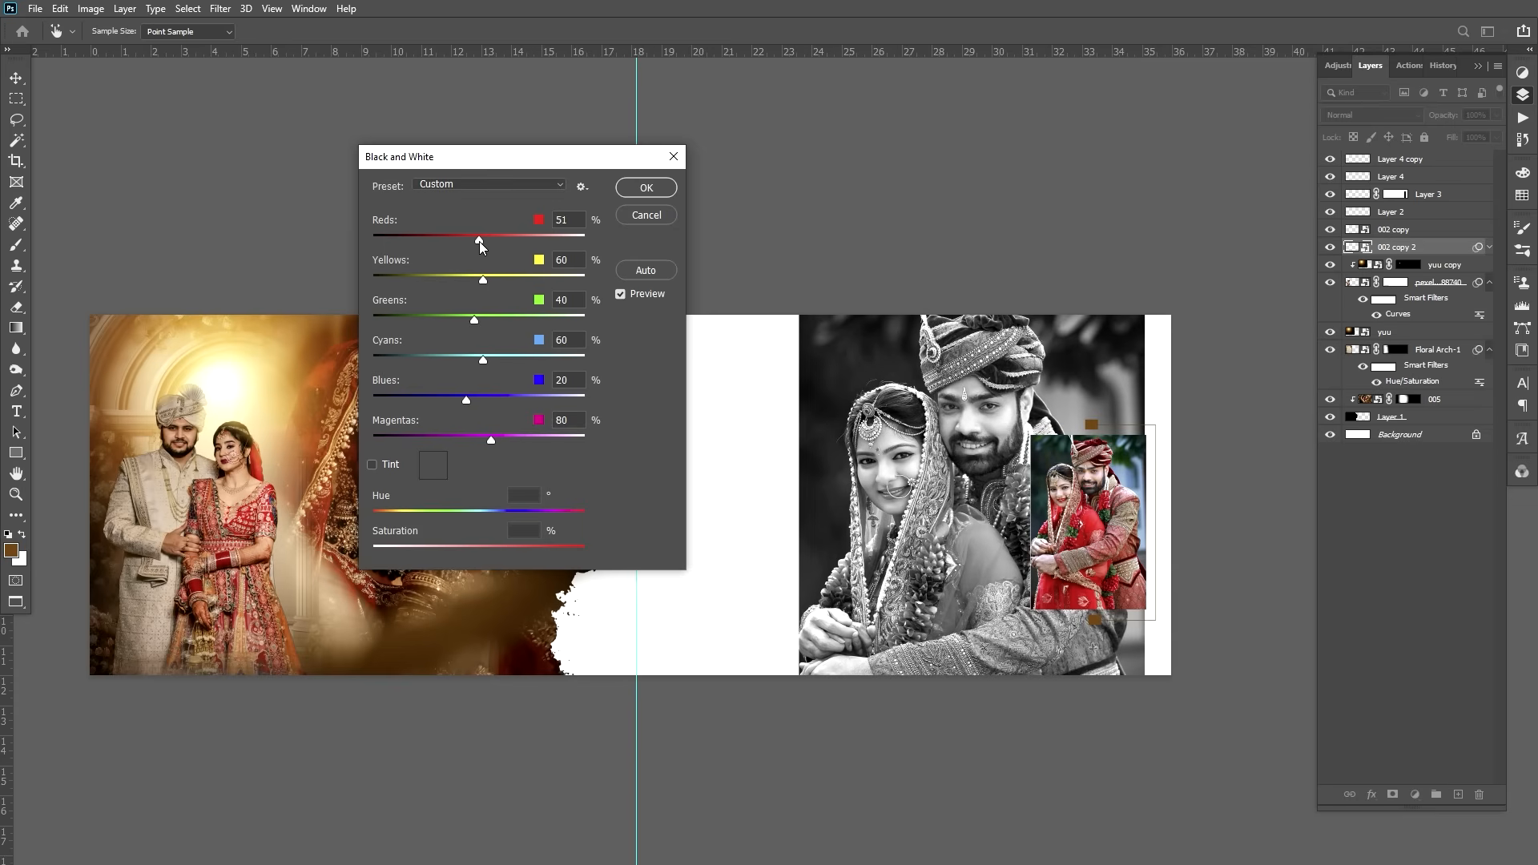
left_click(479, 242)
left_click_drag(459, 276, 479, 281)
left_click(479, 280)
left_click(646, 189)
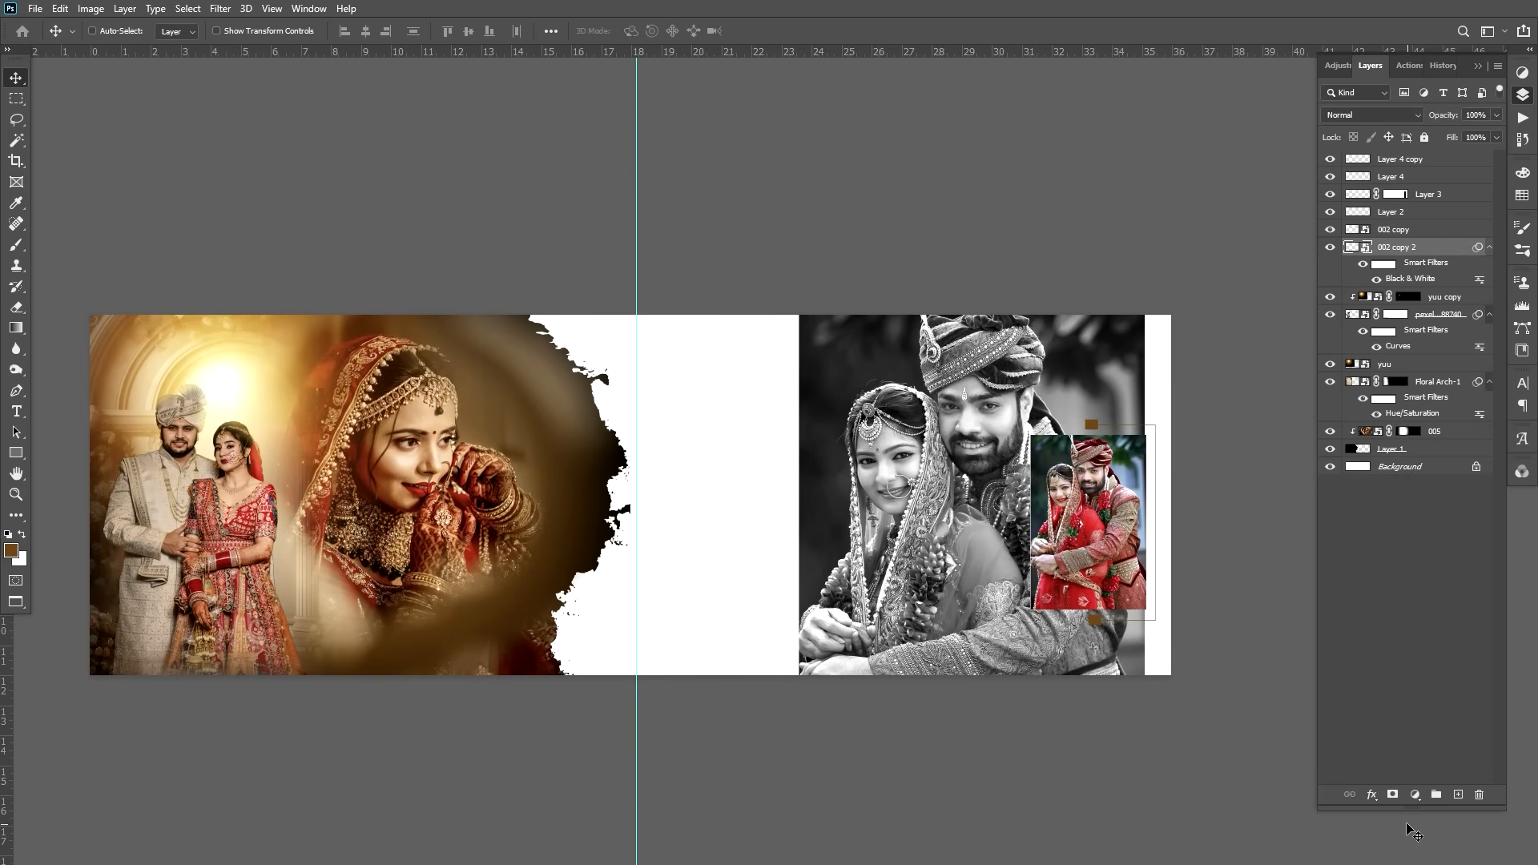
Add a hide-all mask to 002 copy 2 and softly reveal the couple with a white 3000 px brush at 46% flow
left_click(1395, 795, "alt")
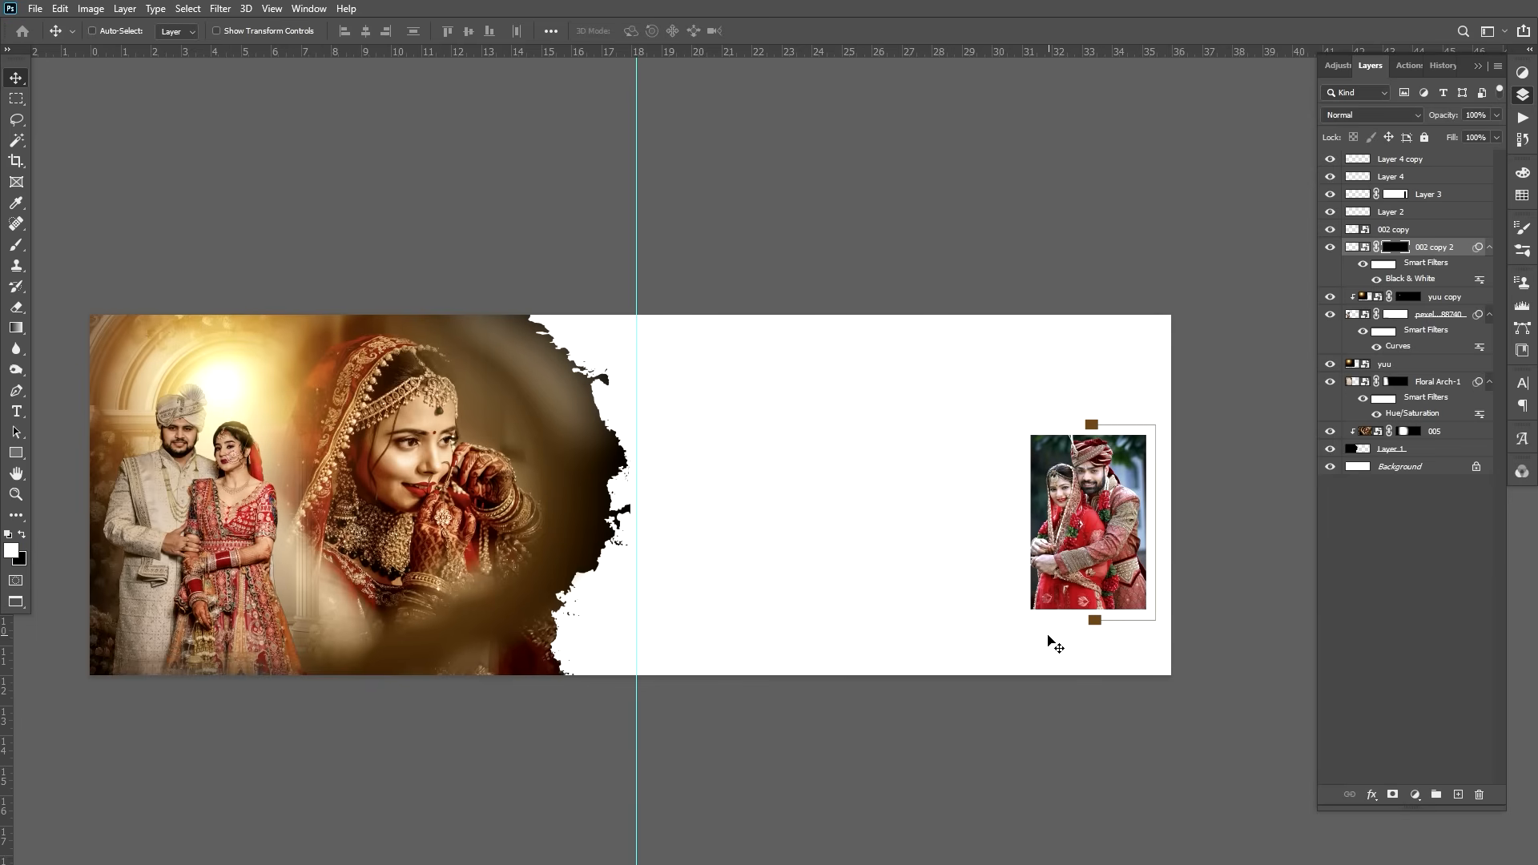
key("b")
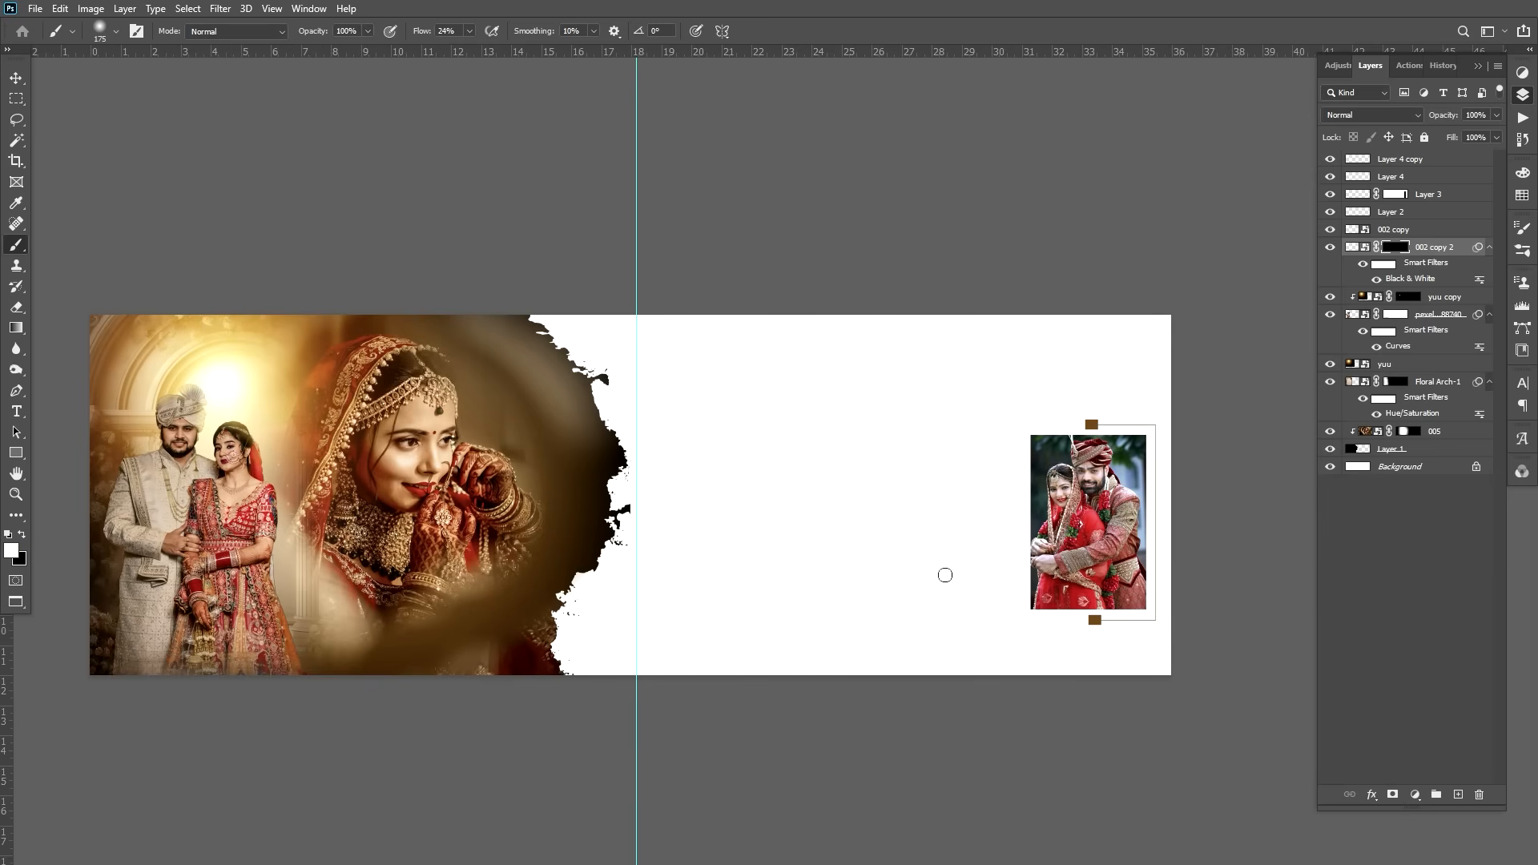
key("bracketright")
key("bracketright")
key("bracketright")
key("bracketright")
key("bracketright")
key("bracketright")
key("bracketright")
key("bracketright")
key("bracketright")
key("bracketright")
key("bracketright")
key("bracketright")
key("bracketright")
key("bracketright")
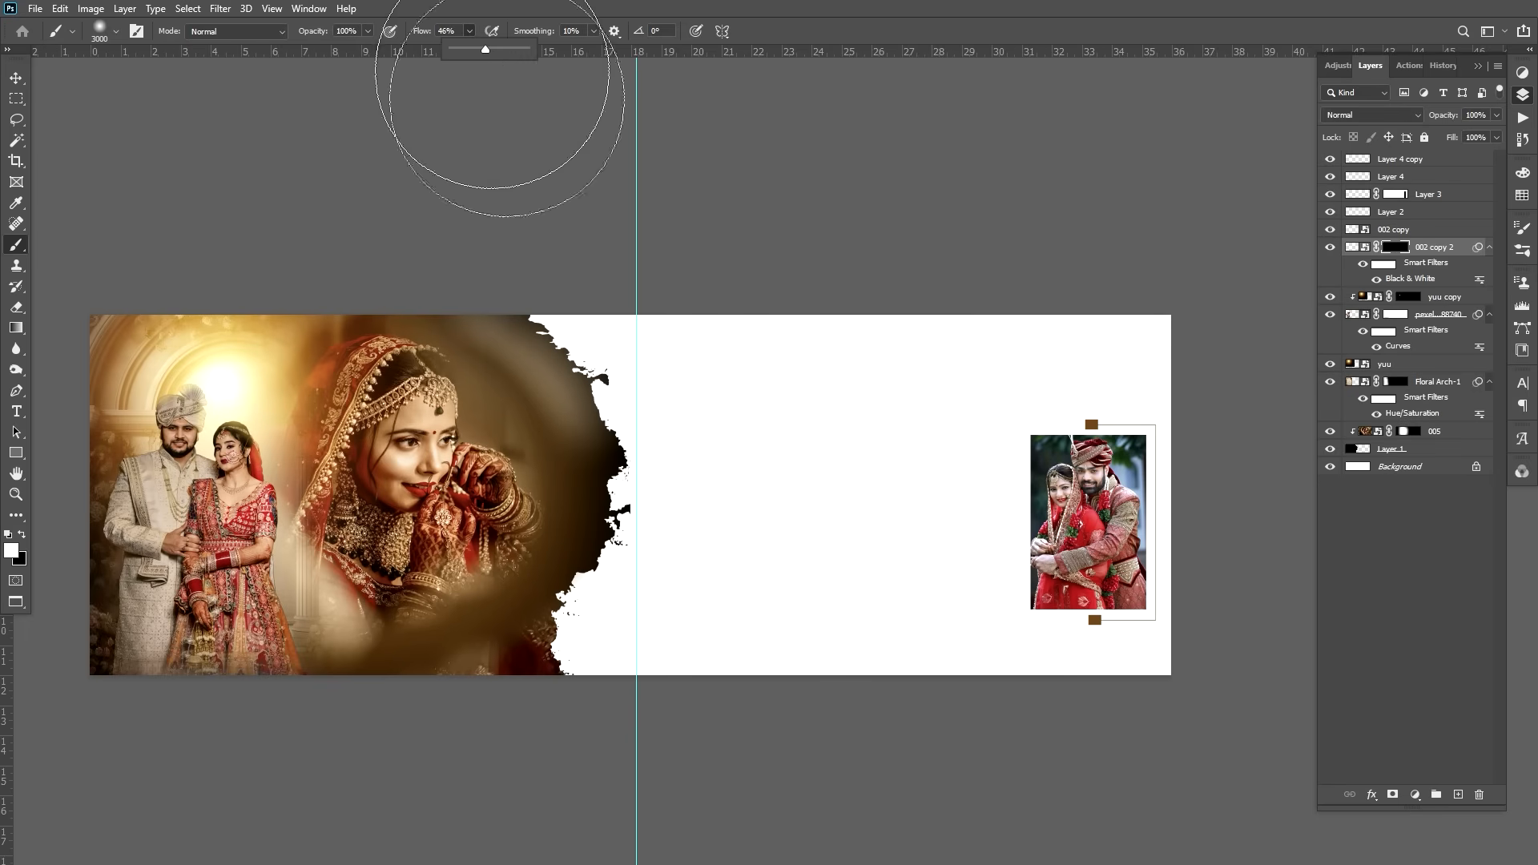
mouse_move(913, 481)
left_mouse_down()
mouse_move(917, 513)
mouse_move(938, 479)
mouse_move(964, 475)
mouse_move(988, 397)
mouse_move(1004, 396)
mouse_move(1021, 585)
mouse_move(1004, 585)
mouse_move(1011, 608)
mouse_move(1020, 496)
mouse_move(999, 477)
mouse_move(973, 577)
mouse_move(983, 612)
mouse_move(1035, 474)
mouse_move(1017, 440)
mouse_move(1054, 576)
mouse_move(1025, 561)
mouse_move(1093, 577)
left_mouse_up()
key("v")
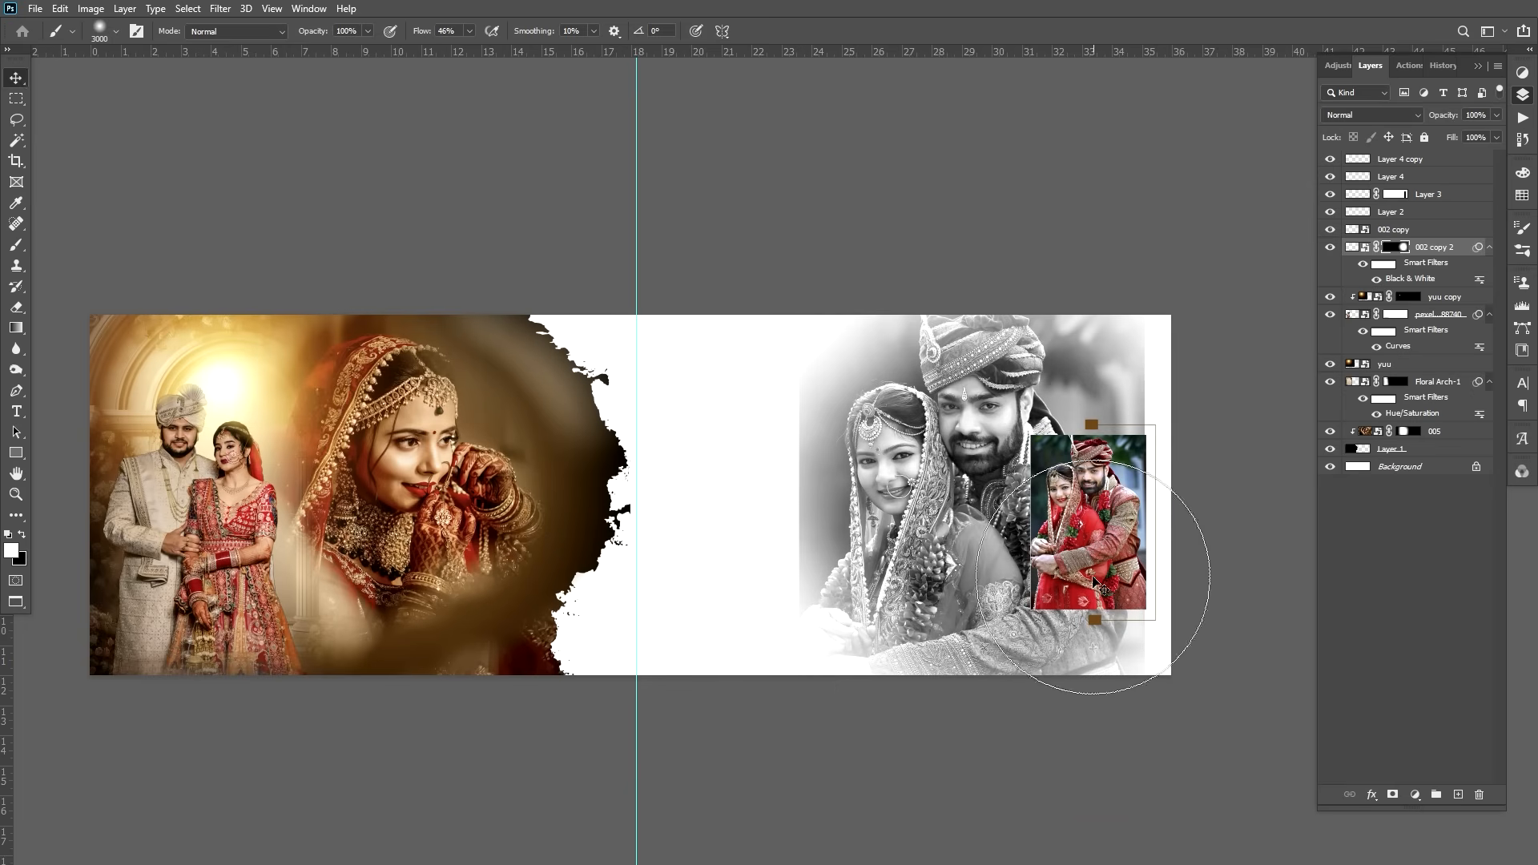
Enlarge the black-and-white couple photo, tilt it counterclockwise and shift it toward the center of the spread
key("ctrl+t")
left_click_drag(1150, 297, 1190, 239)
left_click_drag(1246, 504, 1227, 436)
left_click_drag(1076, 471, 1051, 510)
key("Return")
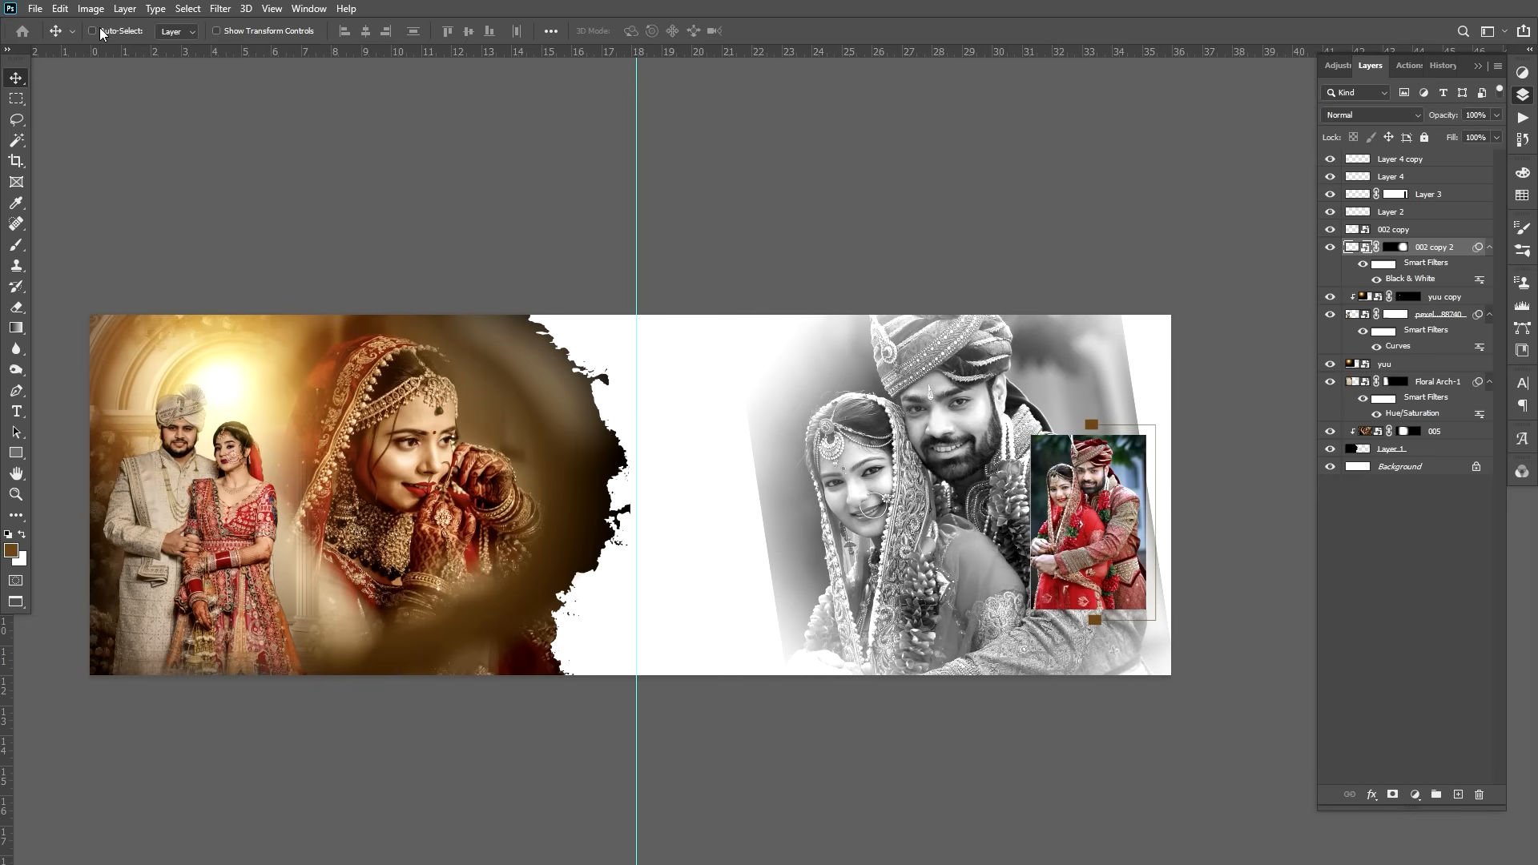
Create a new layer above 002 copy 2 and paint sampled light gray over the photo's hard outer edge at the spread's right end
left_click(125, 9)
mouse_move(165, 27)
left_click(355, 26)
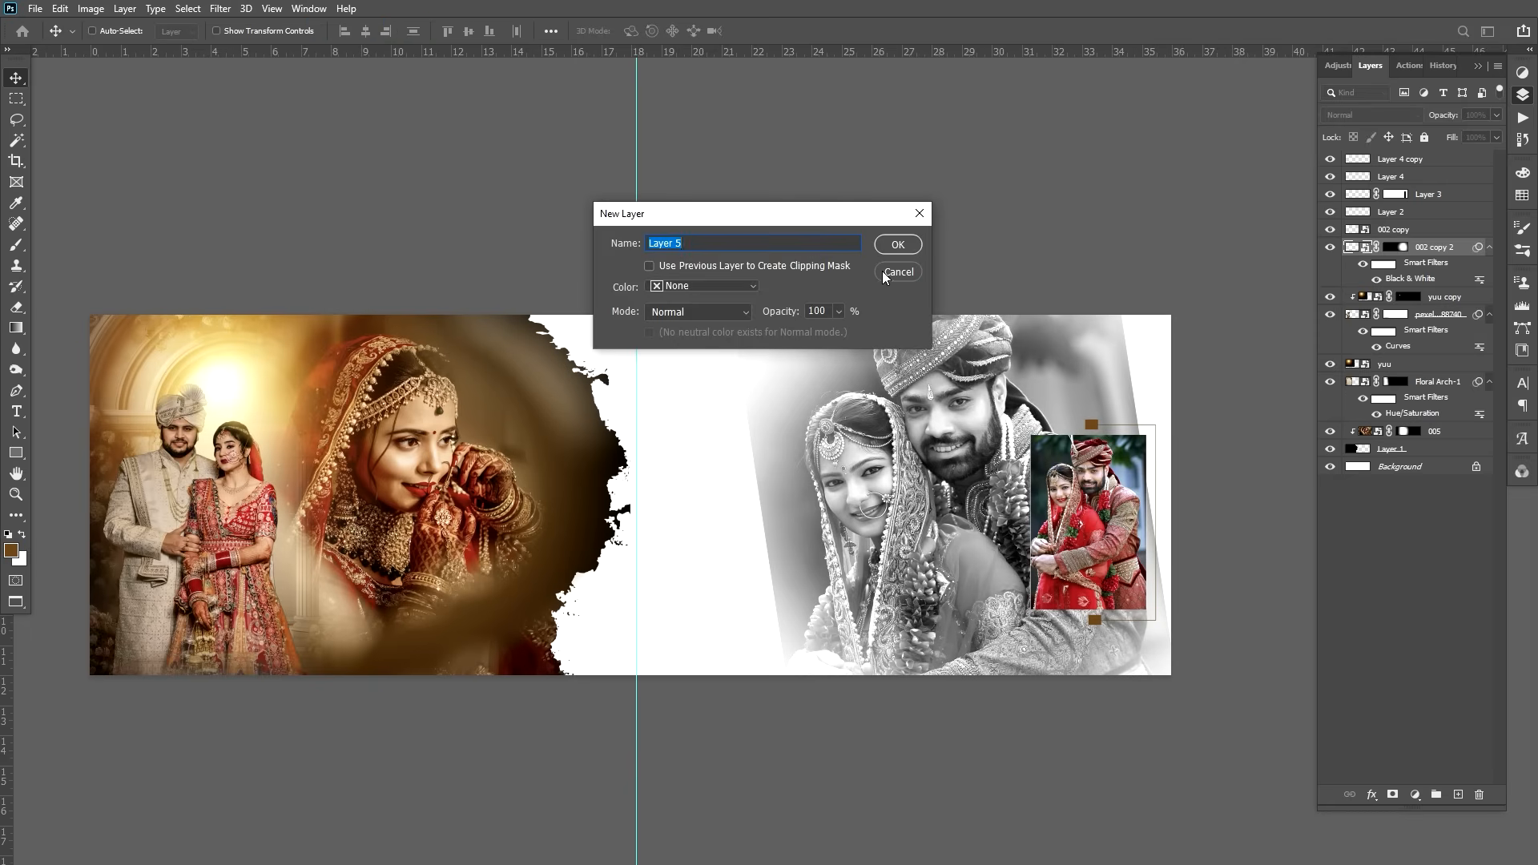
left_click(905, 240)
key("b")
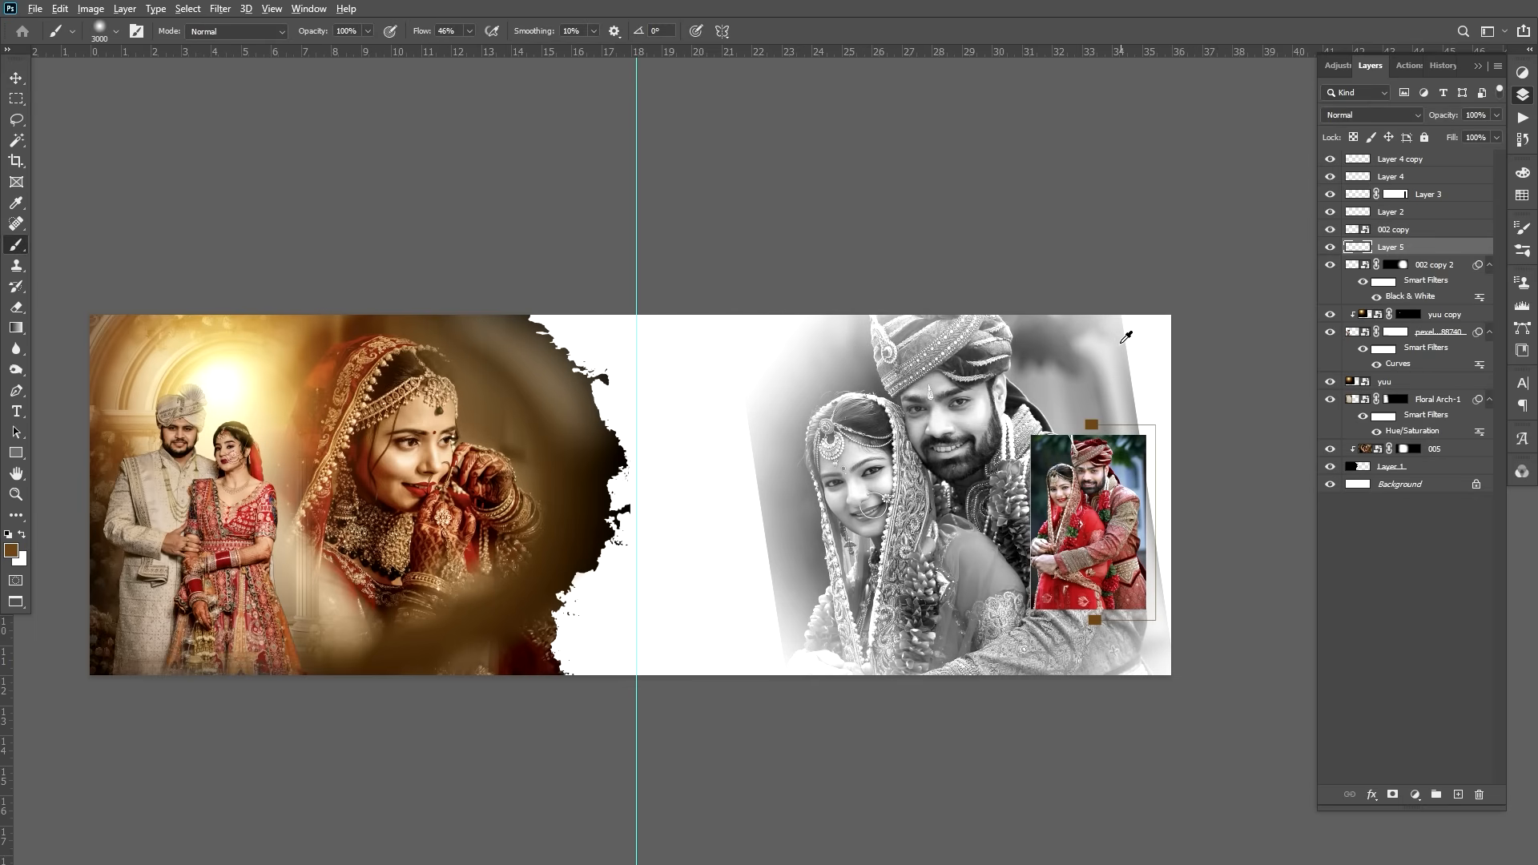
left_click(1121, 334, "alt")
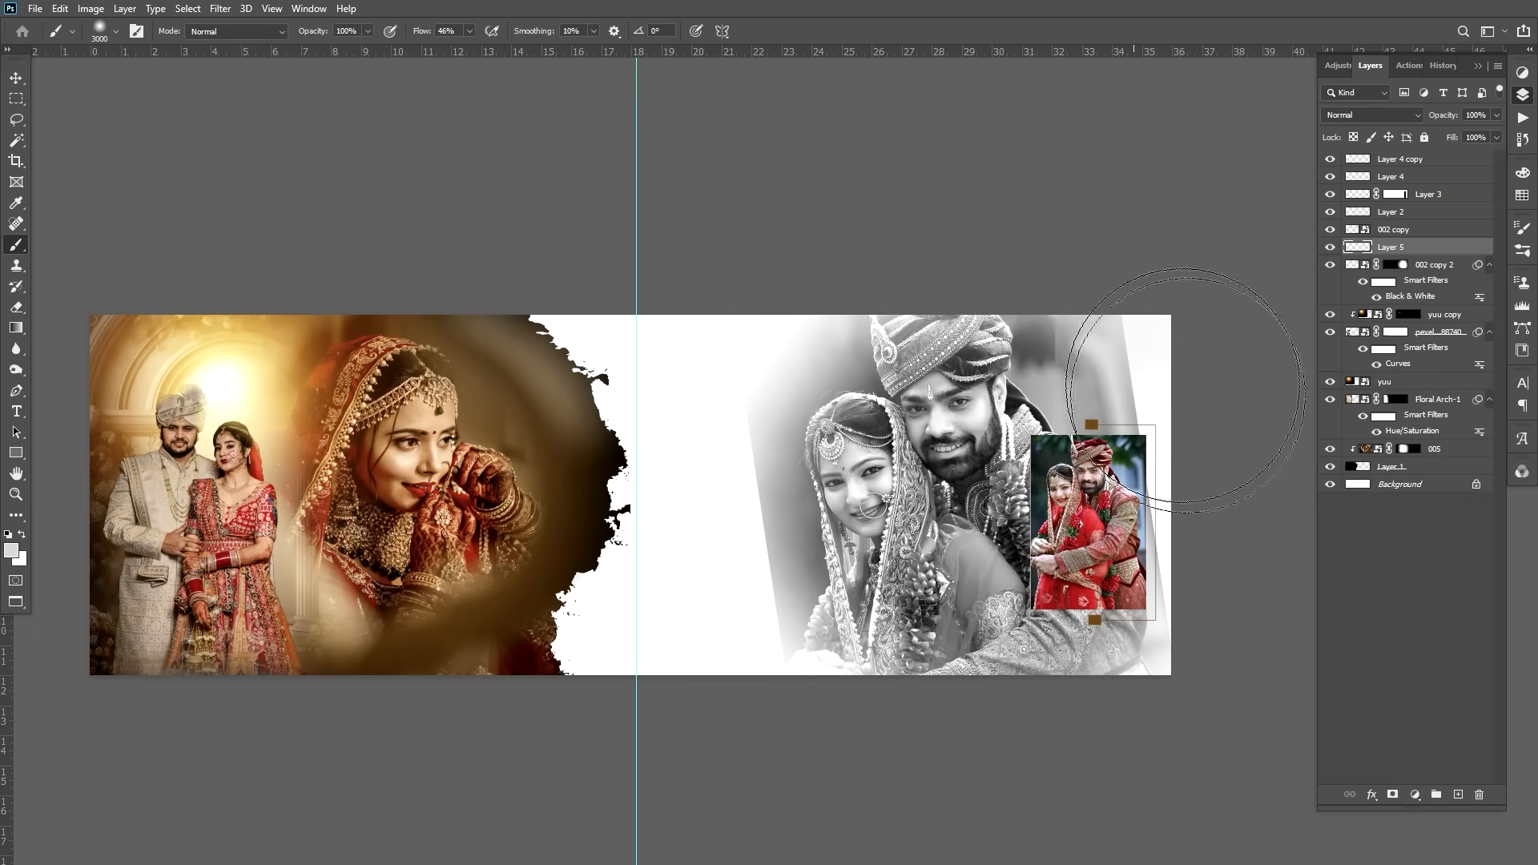
left_click_drag(1201, 343, 1149, 292)
mouse_move(1224, 609)
left_mouse_down()
mouse_move(1184, 577)
mouse_move(1253, 281)
mouse_move(1133, 515)
mouse_move(1202, 698)
left_mouse_up()
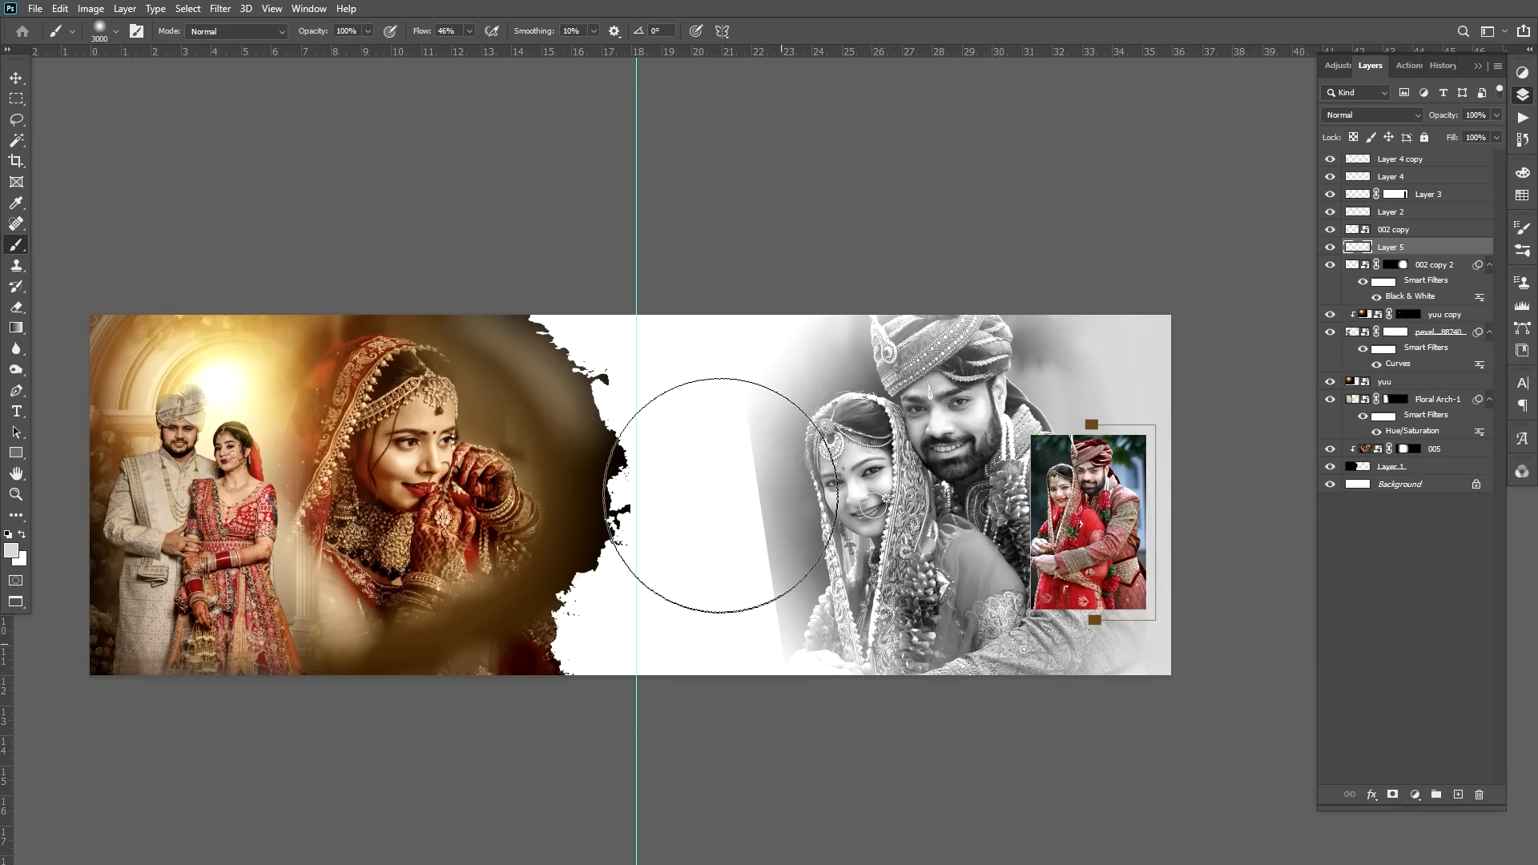
Sample the gray beside the bride and paint it with a 2600 px brush over the photo's left edge and the blank area beyond
left_click(775, 514, "alt")
key("bracketleft")
key("bracketleft")
key("bracketleft")
key("bracketleft")
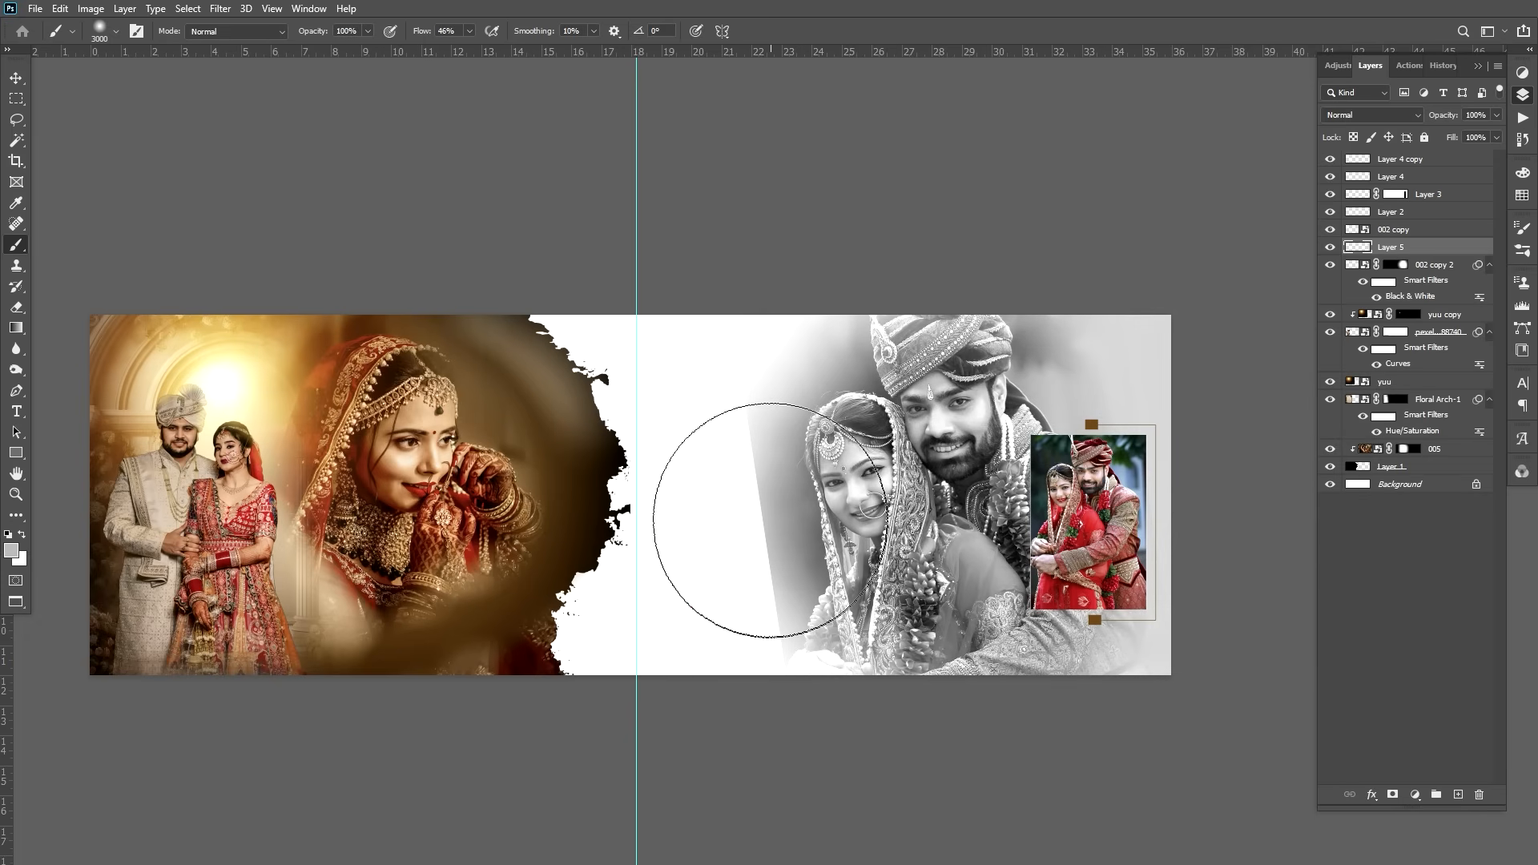
mouse_move(703, 472)
left_mouse_down()
mouse_move(700, 573)
mouse_move(717, 389)
mouse_move(690, 573)
mouse_move(701, 588)
mouse_move(686, 384)
mouse_move(690, 716)
left_mouse_up()
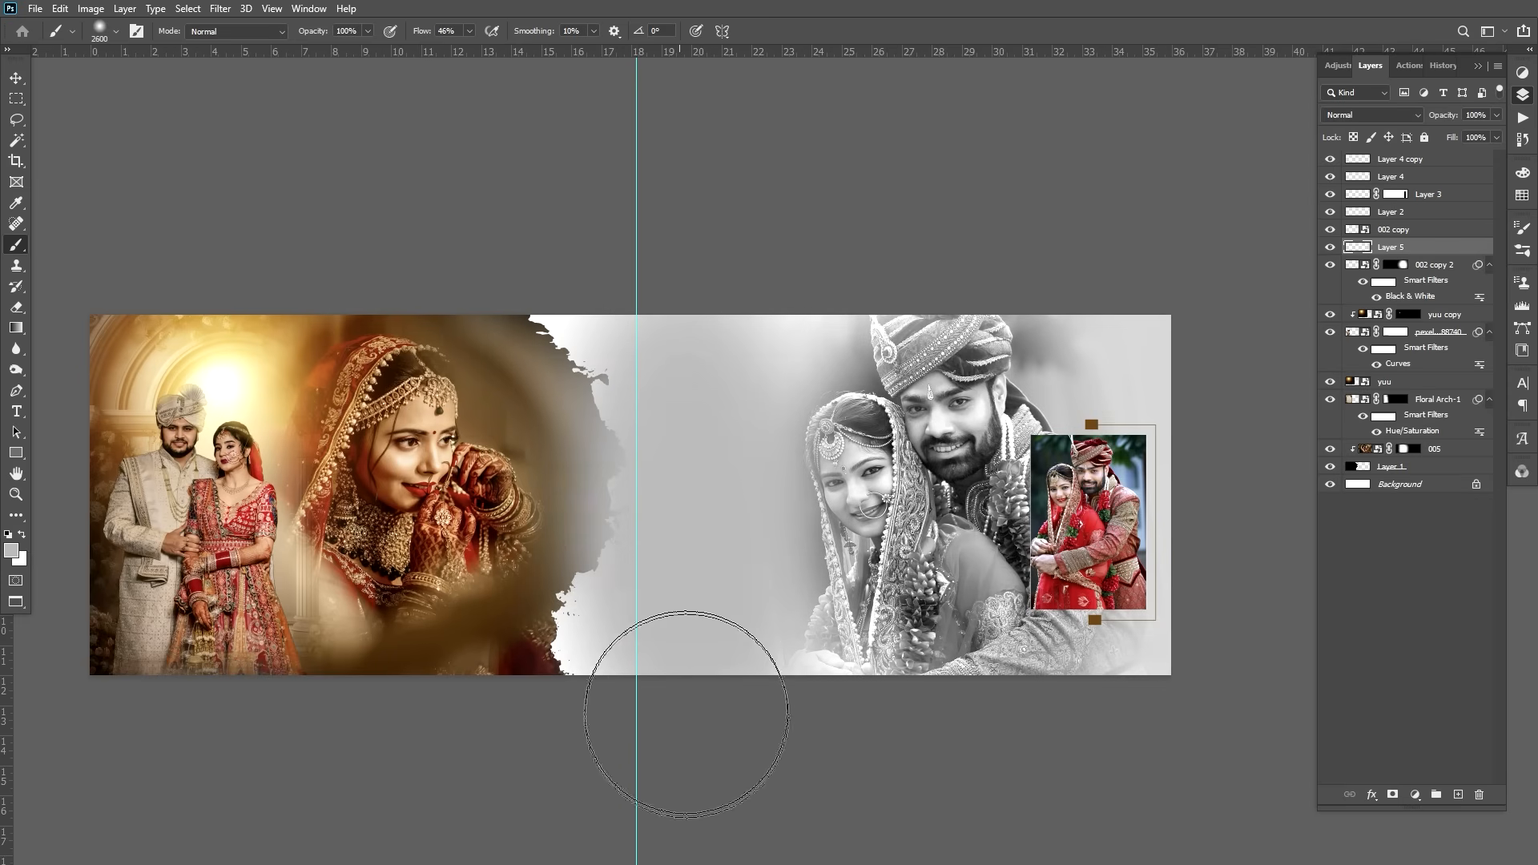
Add a mask to Layer 5 and fade the gray out near the torn brush edge of the left artwork
left_click(1393, 795)
key("x")
mouse_move(652, 343)
left_mouse_down()
mouse_move(583, 446)
mouse_move(566, 532)
left_mouse_up()
mouse_move(518, 371)
left_mouse_down()
mouse_move(498, 635)
mouse_move(448, 391)
mouse_move(464, 200)
left_mouse_up()
key("x")
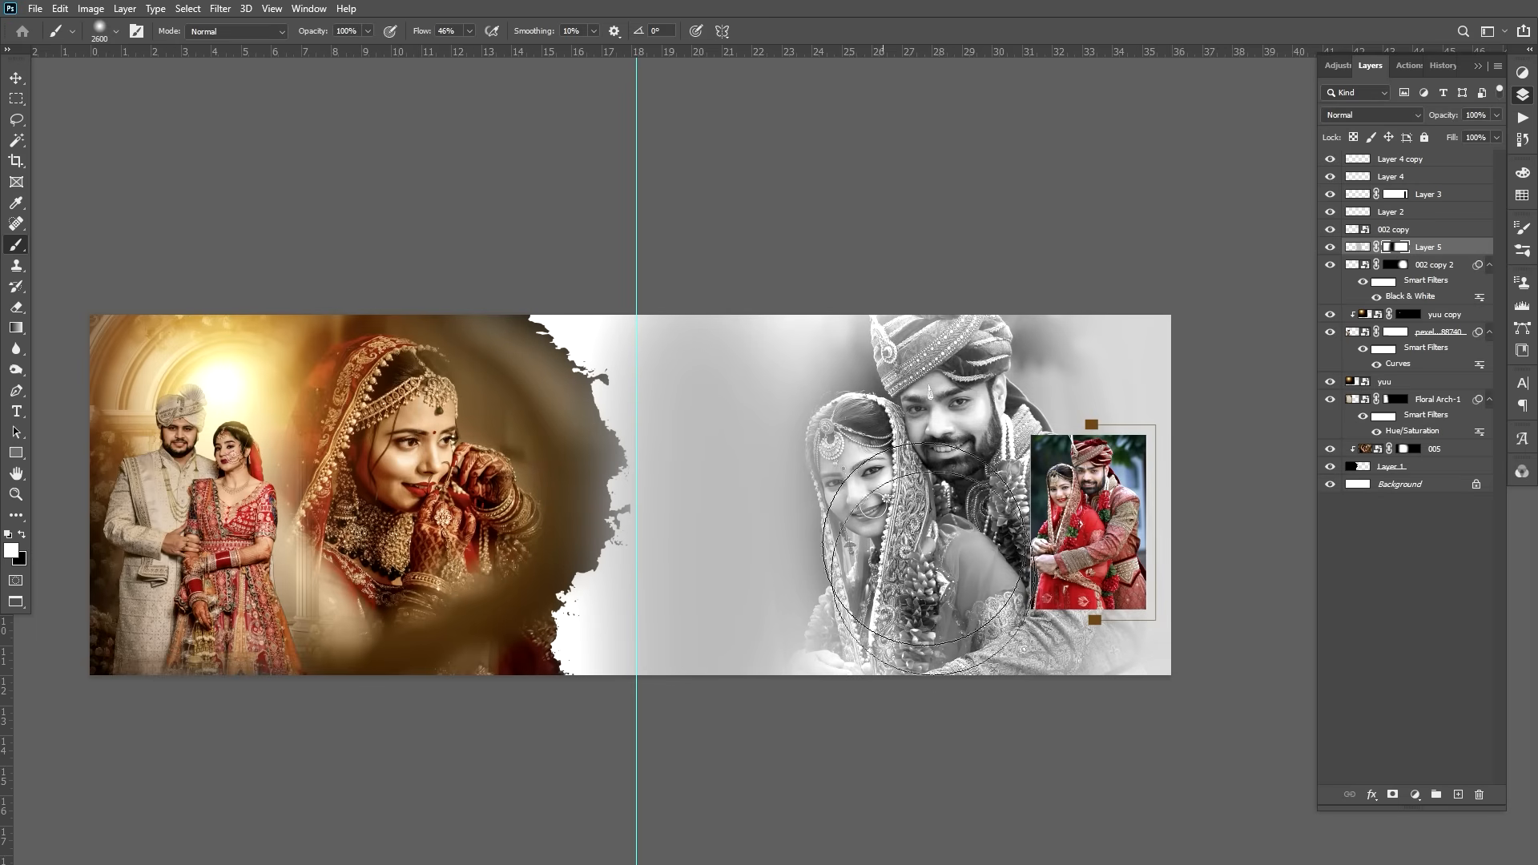
Apply Curves to 002 copy 2, raising input 158 to 176 and lowering input 59 to 53
key("v")
right_click(931, 561)
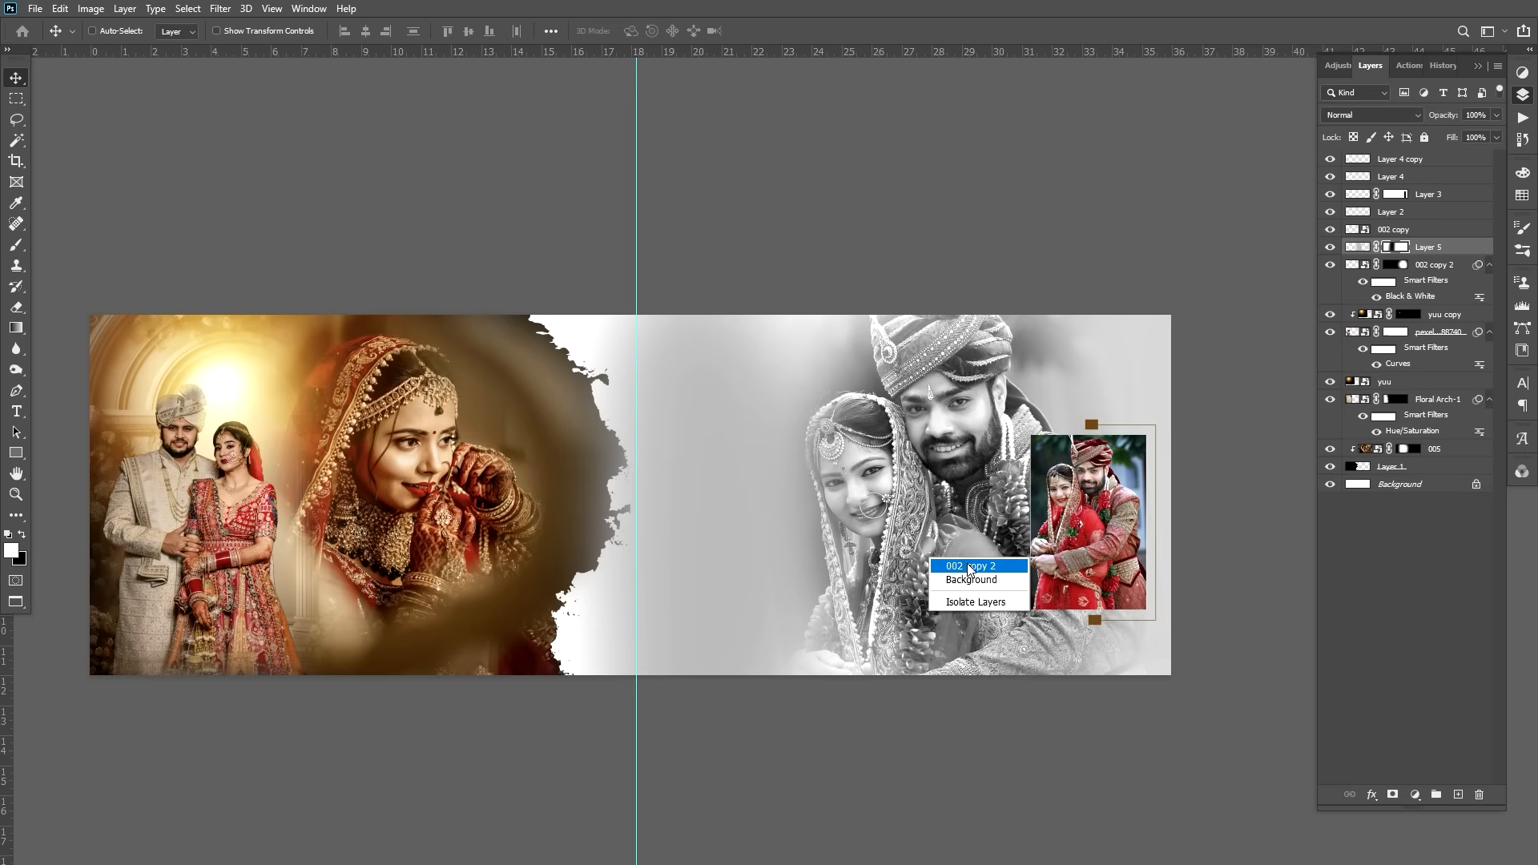
left_click(967, 566)
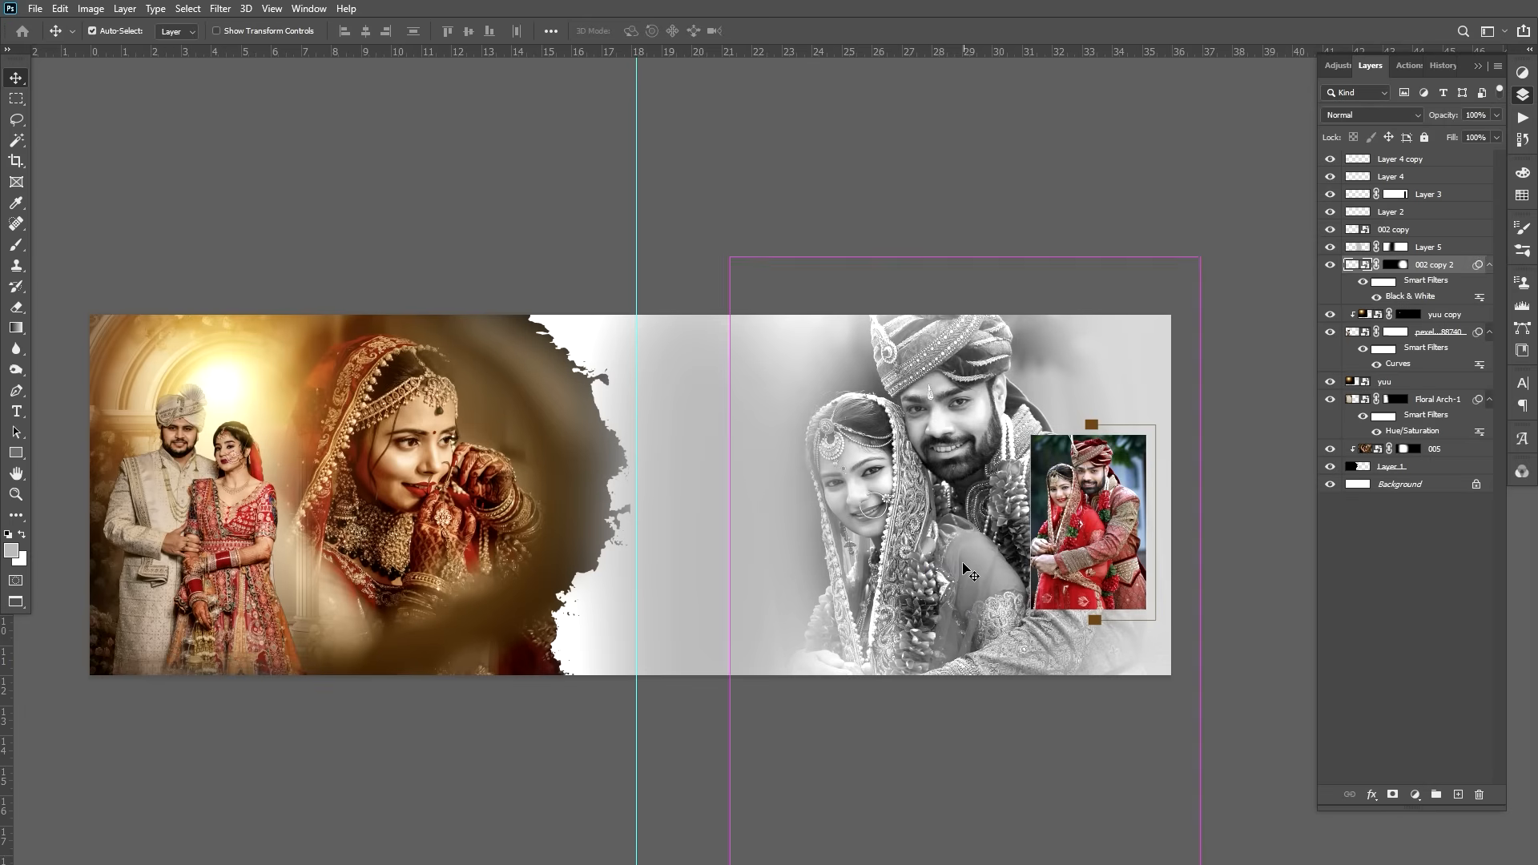
key("ctrl+m")
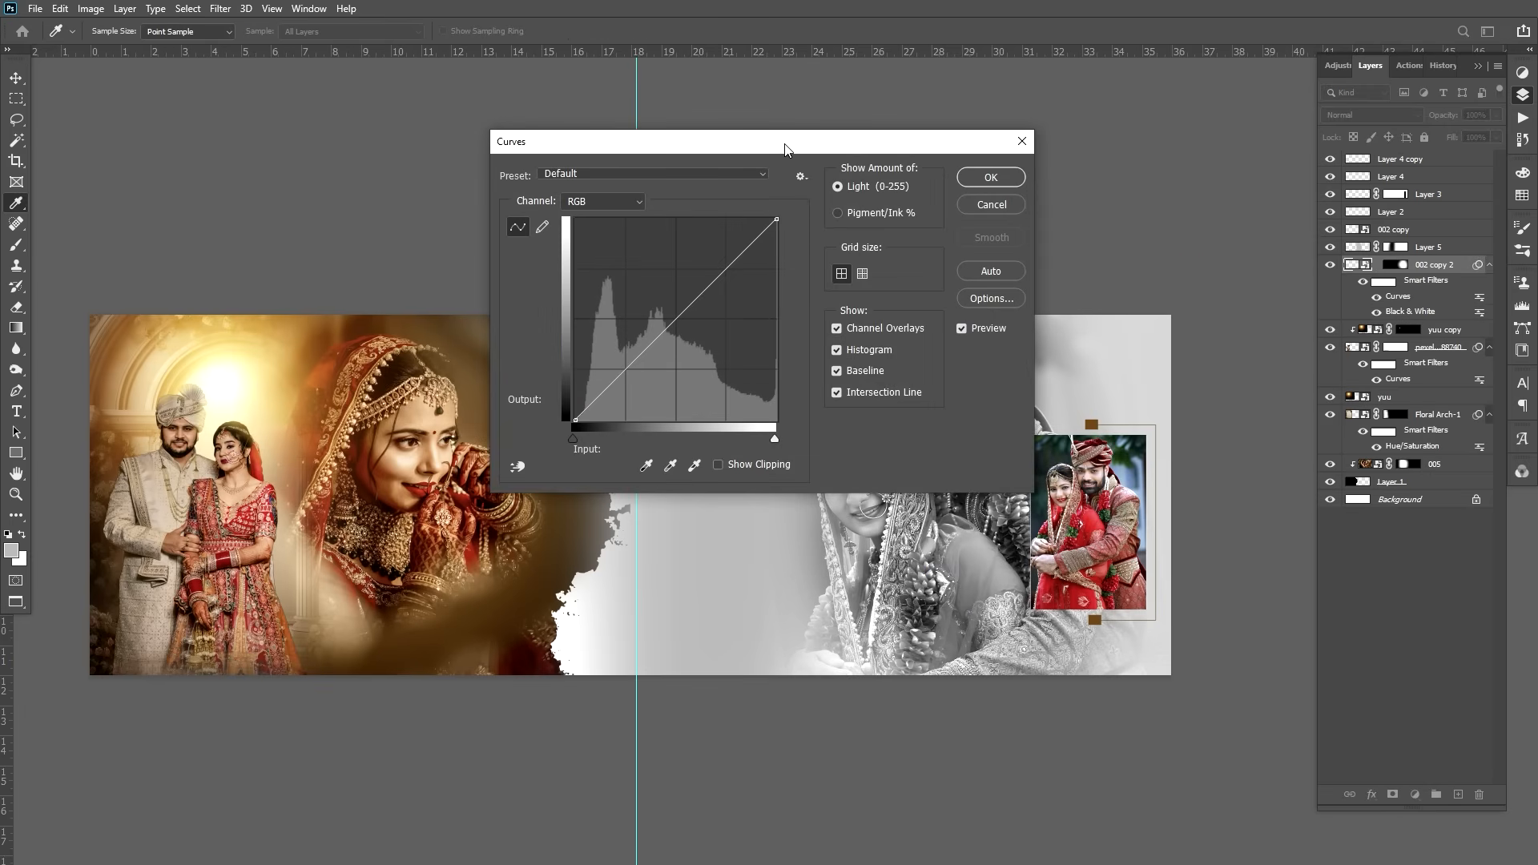
left_click_drag(787, 147, 583, 175)
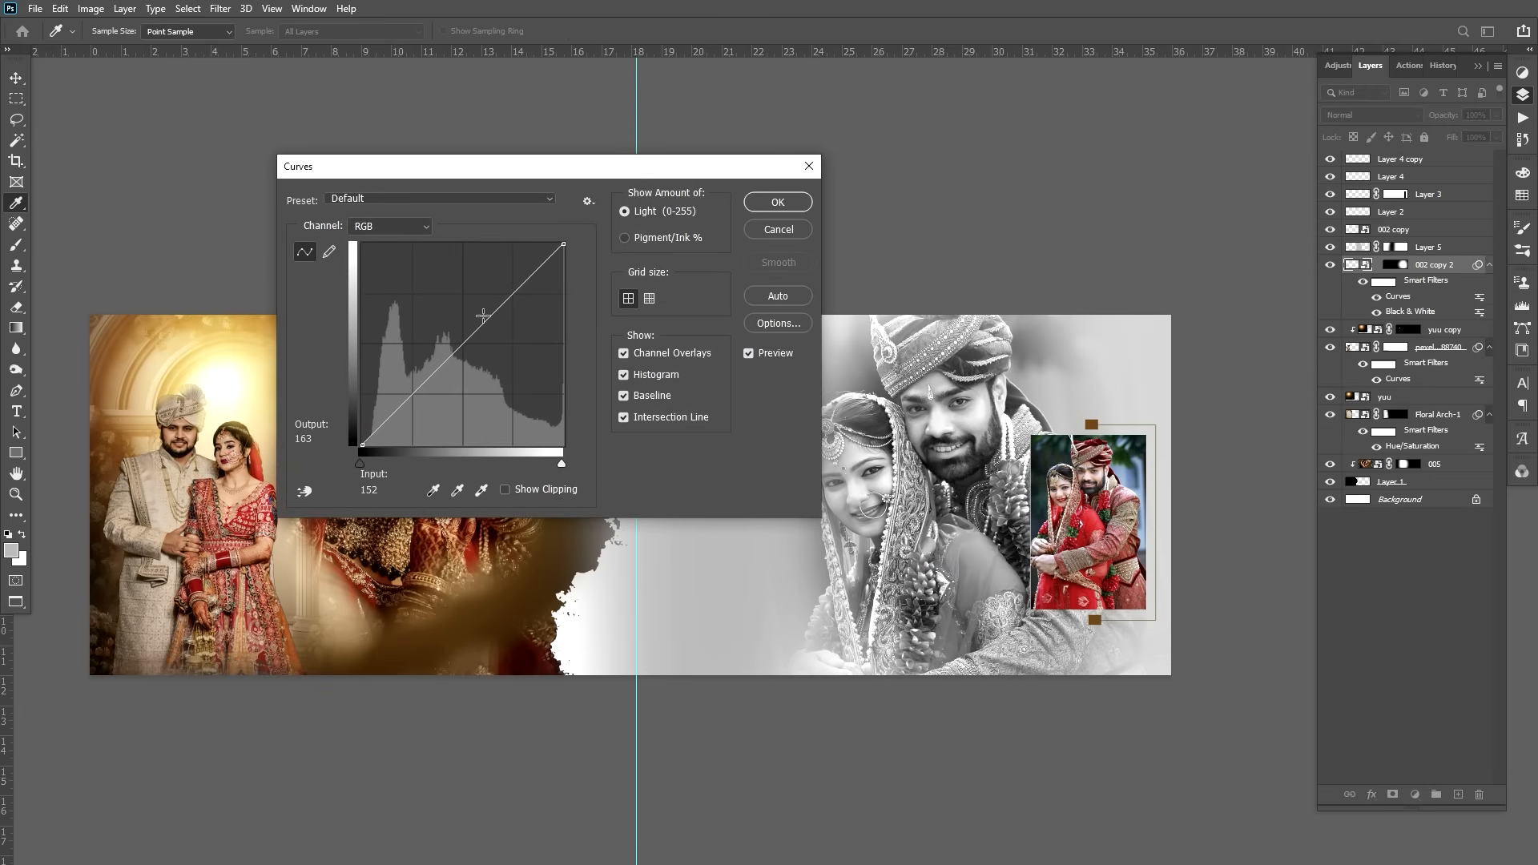
left_click_drag(487, 316, 486, 306)
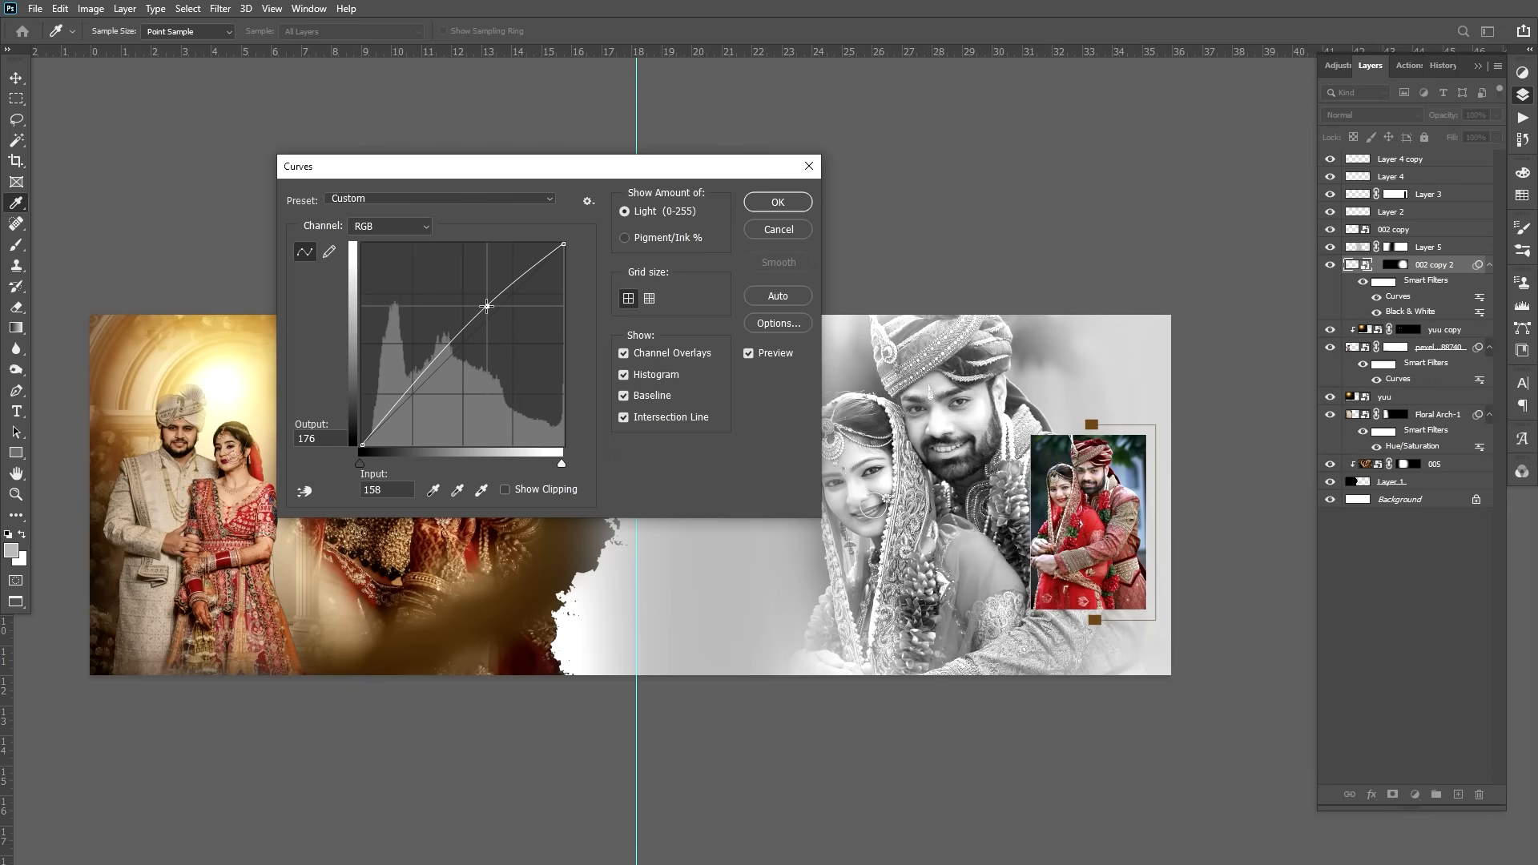
left_click_drag(403, 395, 409, 403)
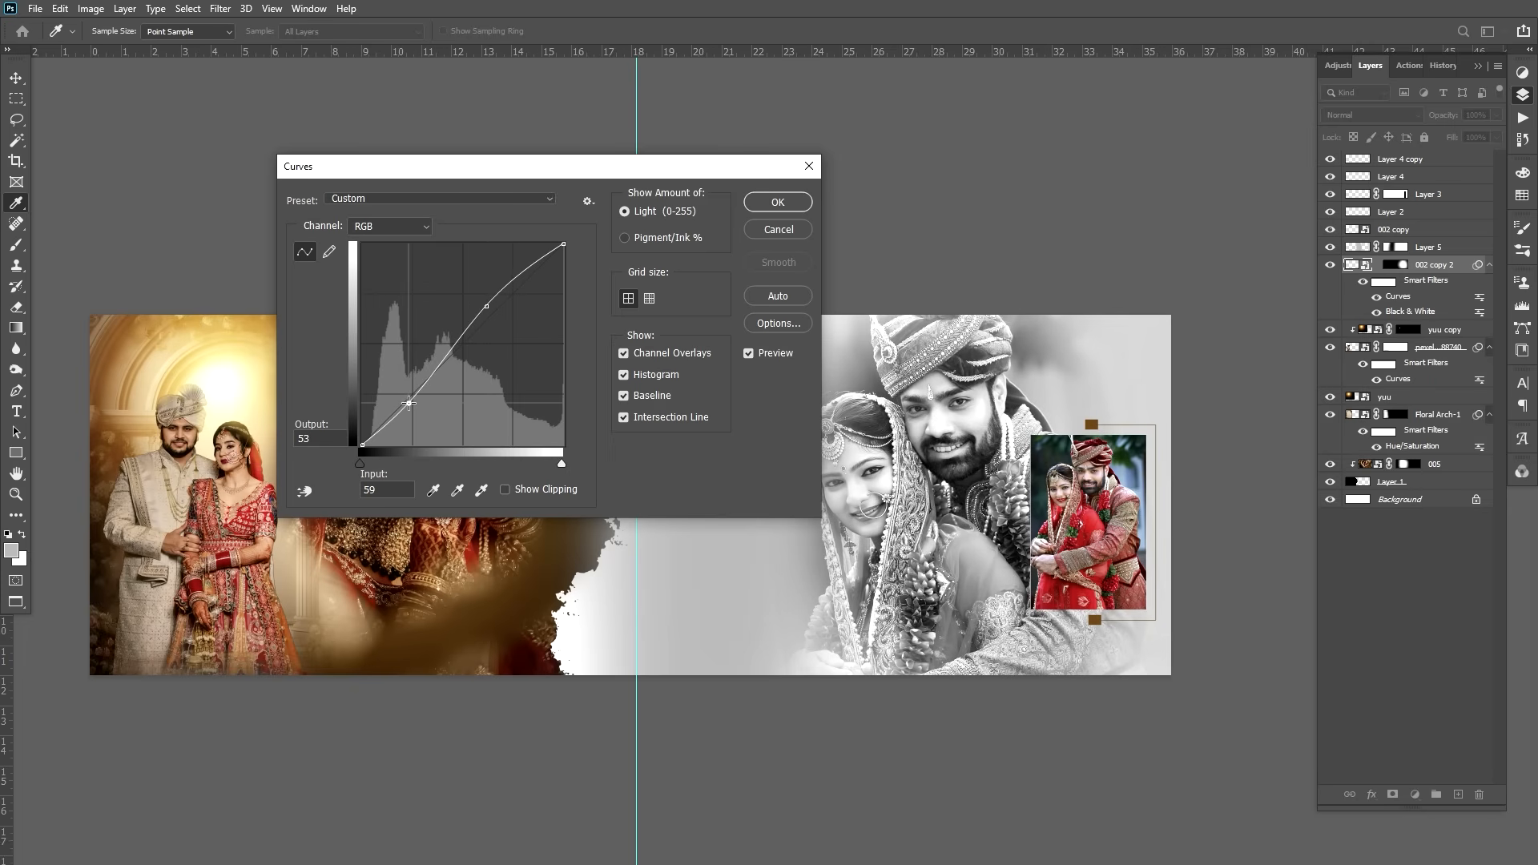
left_click(763, 207)
Select the large black-and-white couple photo and slightly adjust its position on the spread
right_click(951, 499)
left_click(977, 503)
left_click_drag(977, 503, 977, 489)
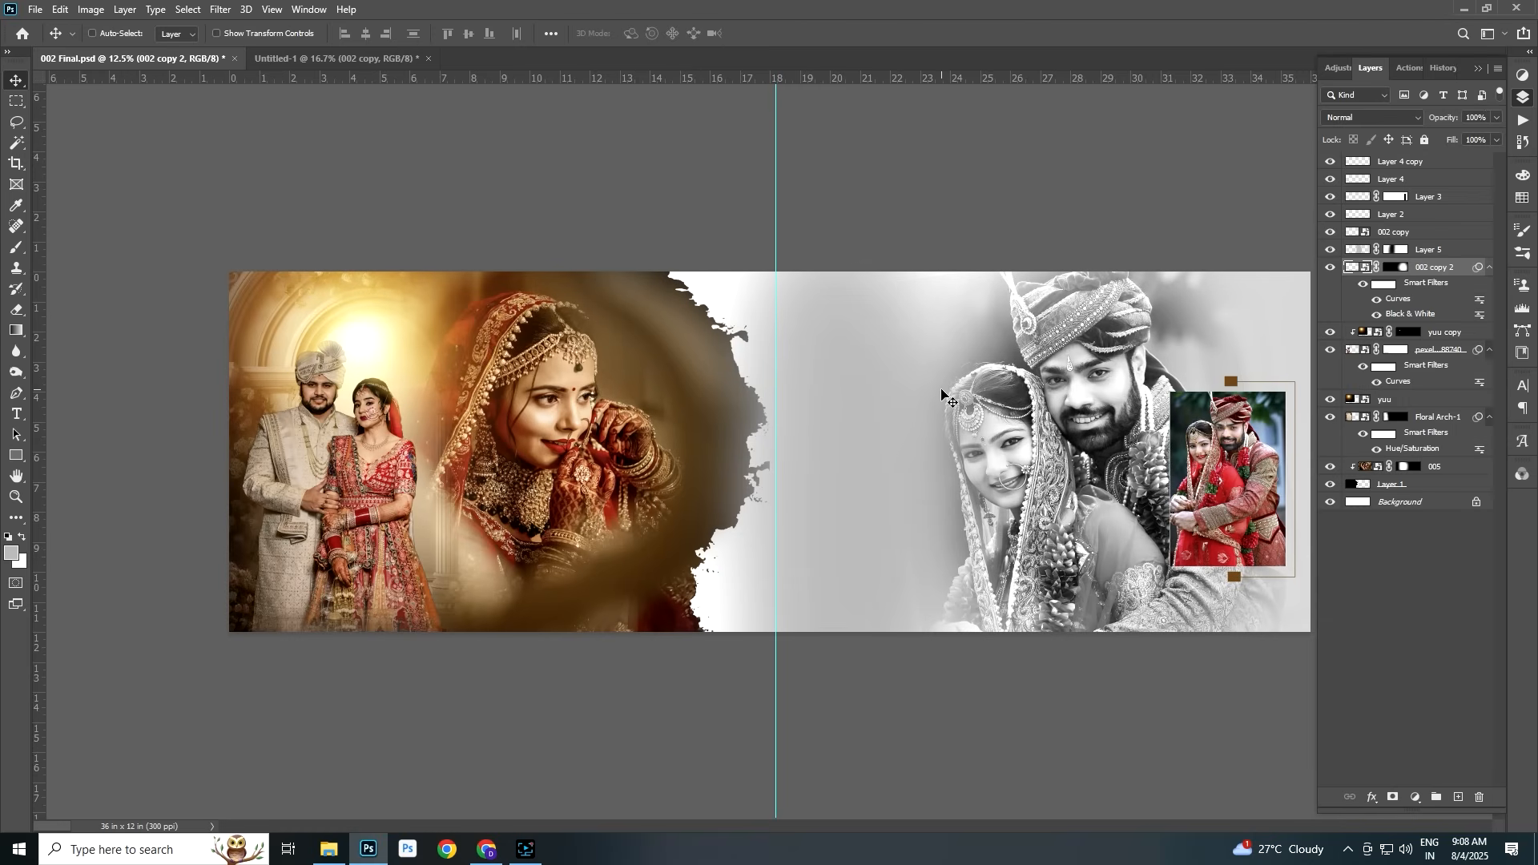
Copy the "for life" title artwork from Untitled-1 into 002 Final.psd, placing it low on the spread just right of the center guide
left_click(1478, 68)
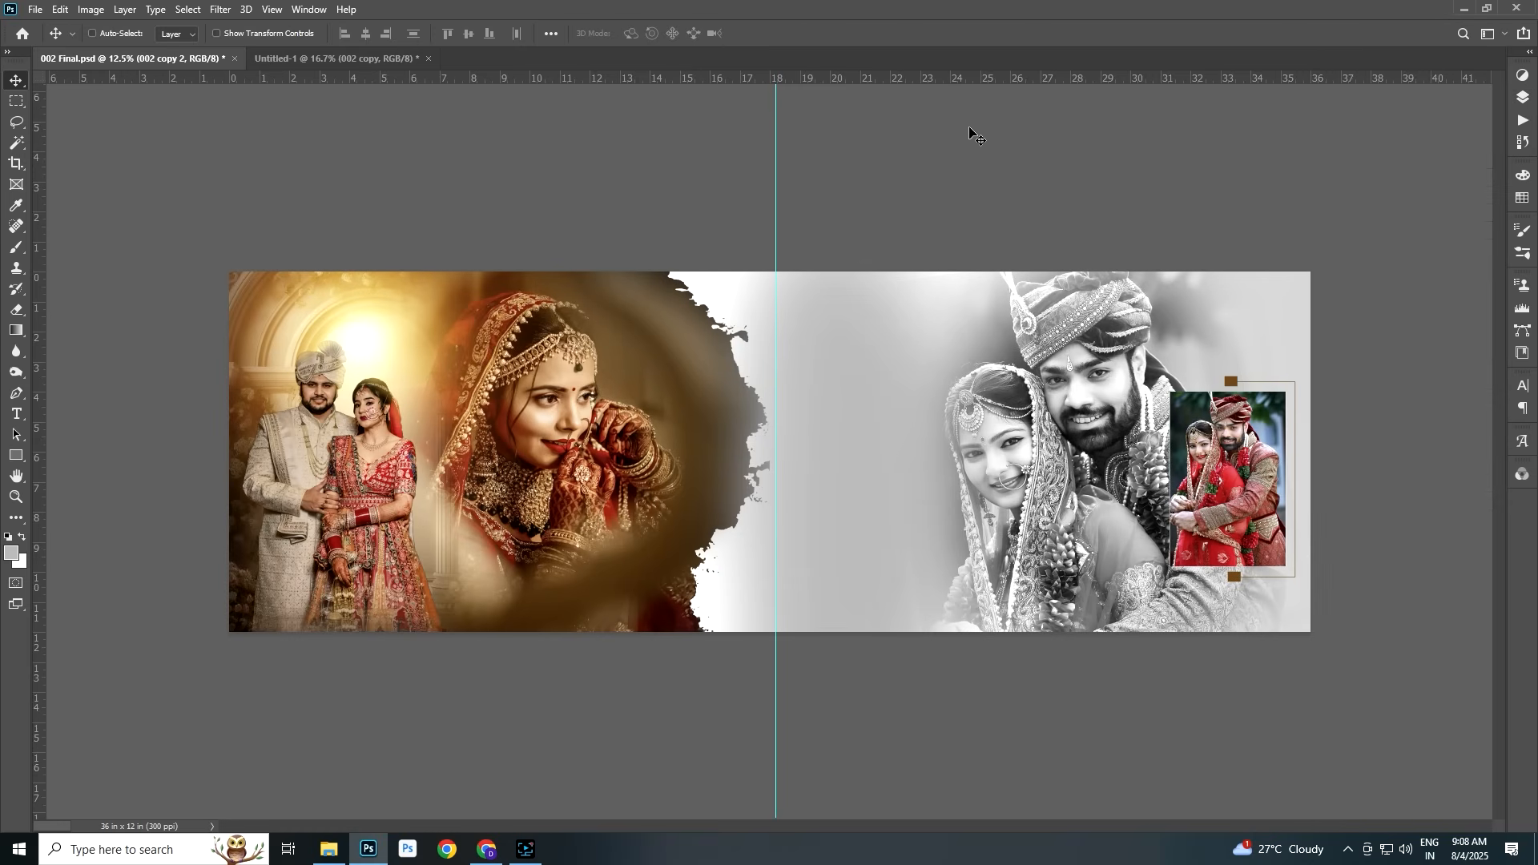
left_click(320, 58)
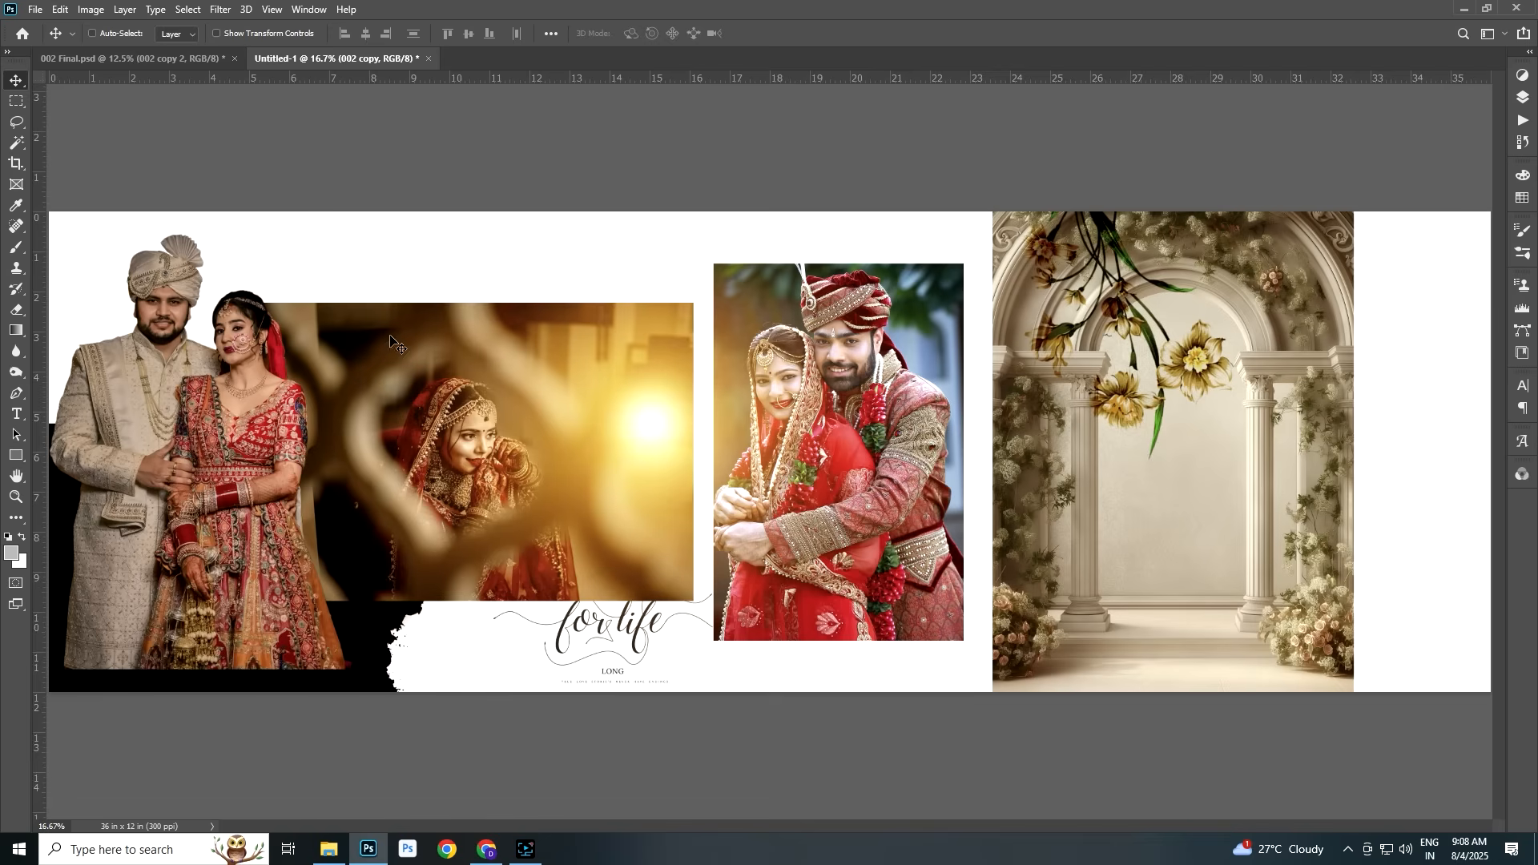
right_click(600, 627)
left_click(629, 649)
left_click_drag(593, 588, 793, 568)
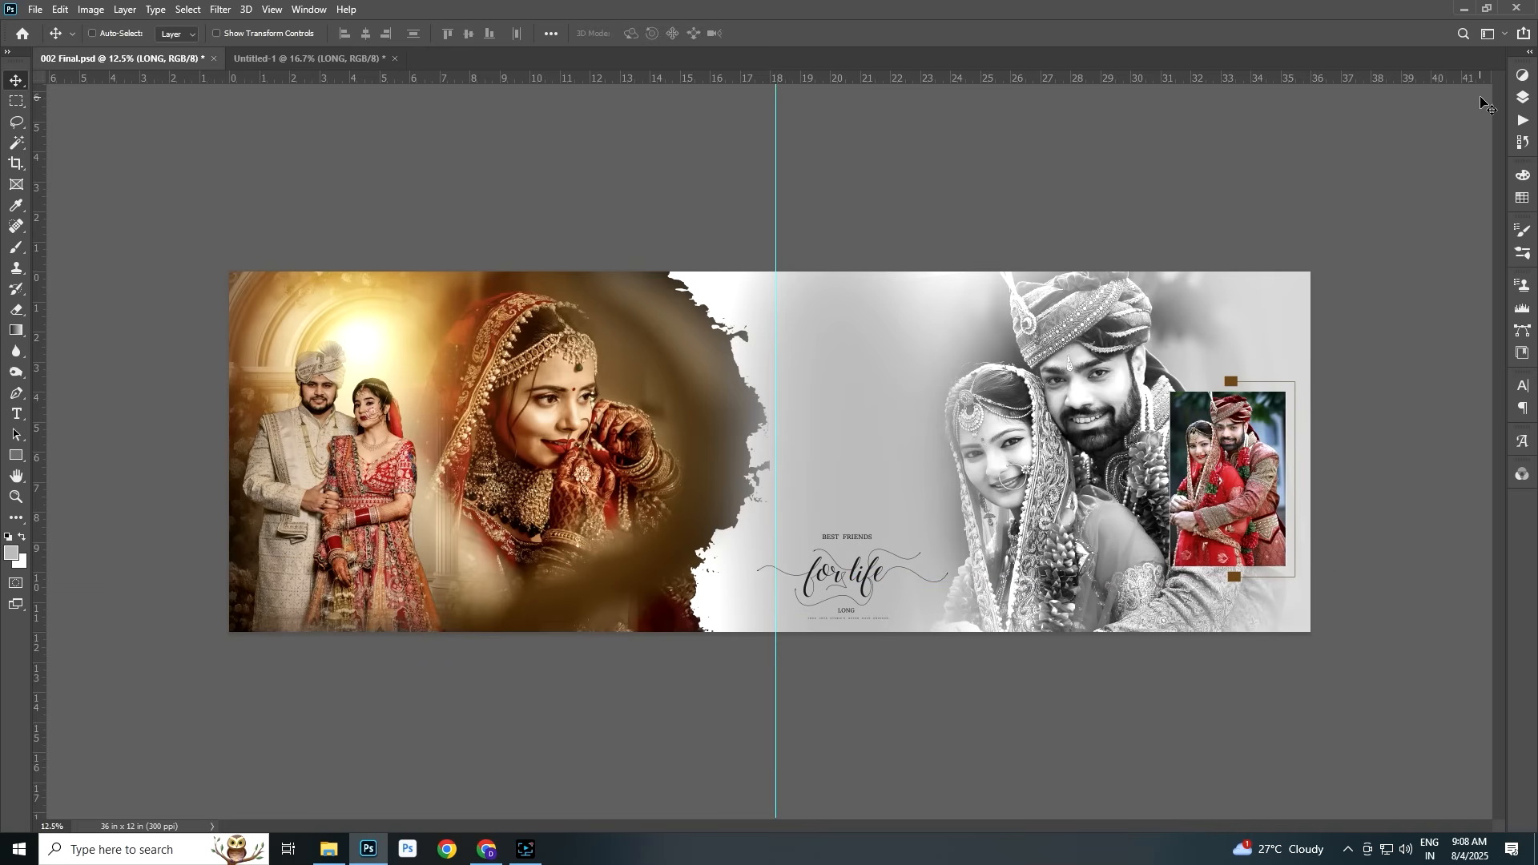
Give the LONG title layer a brown Color Overlay of 72380d and shift the title slightly to the right
left_click(1522, 97)
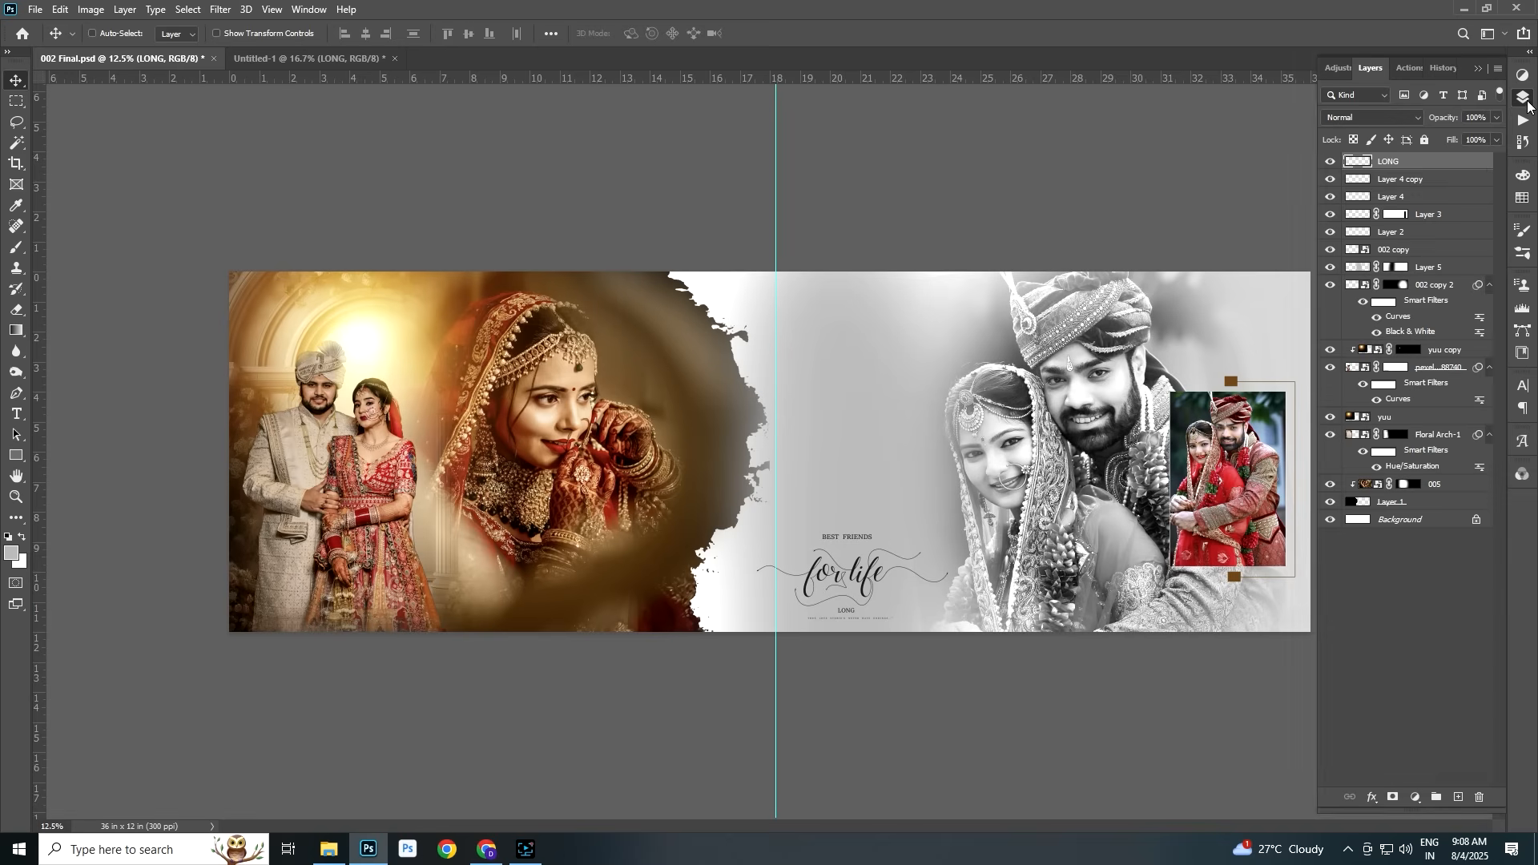
double_click(1479, 168)
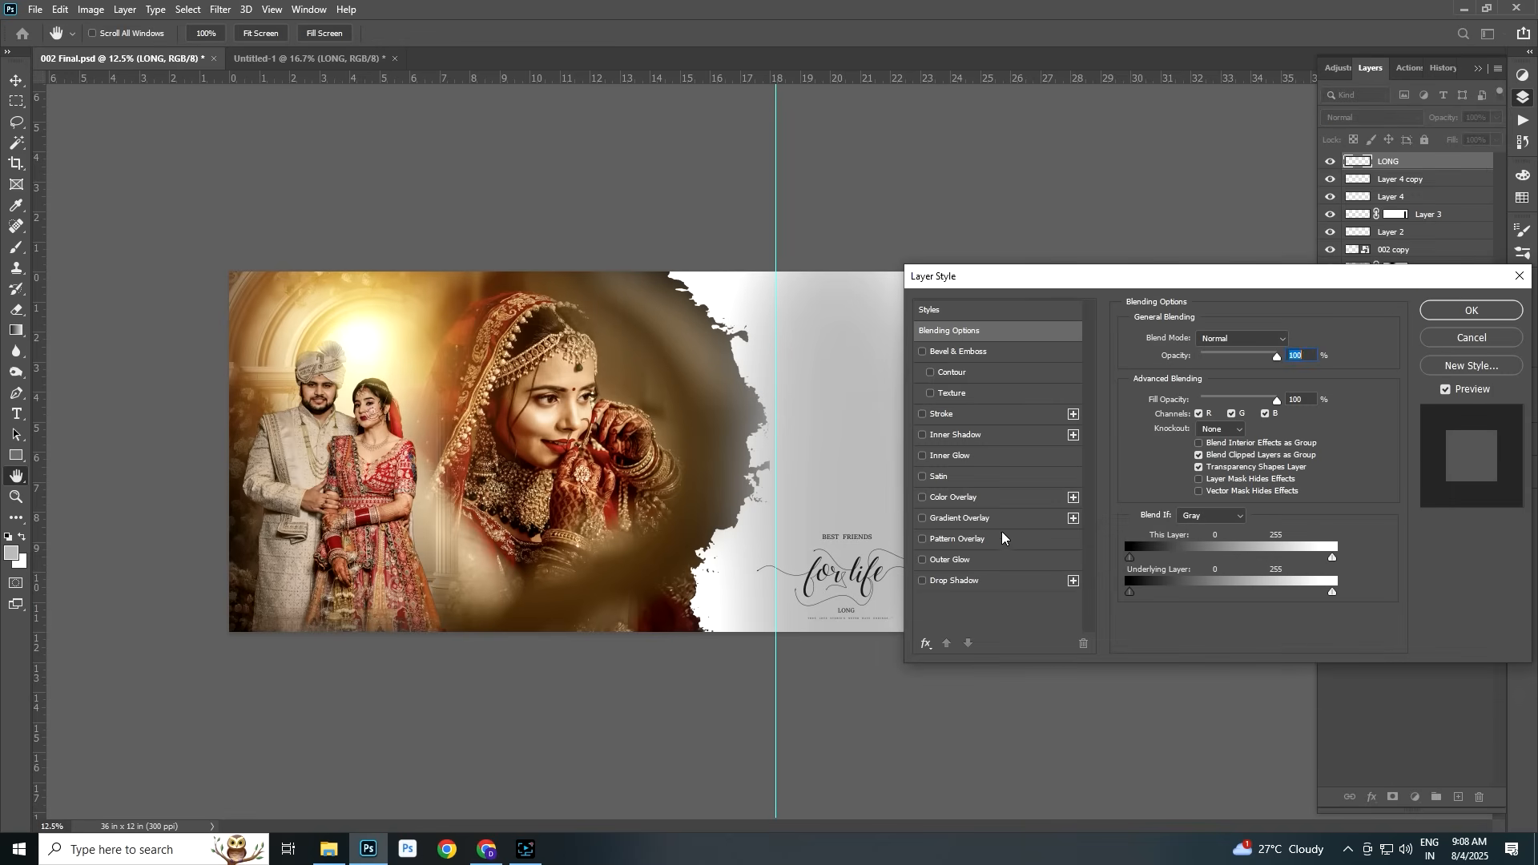
left_click(922, 499)
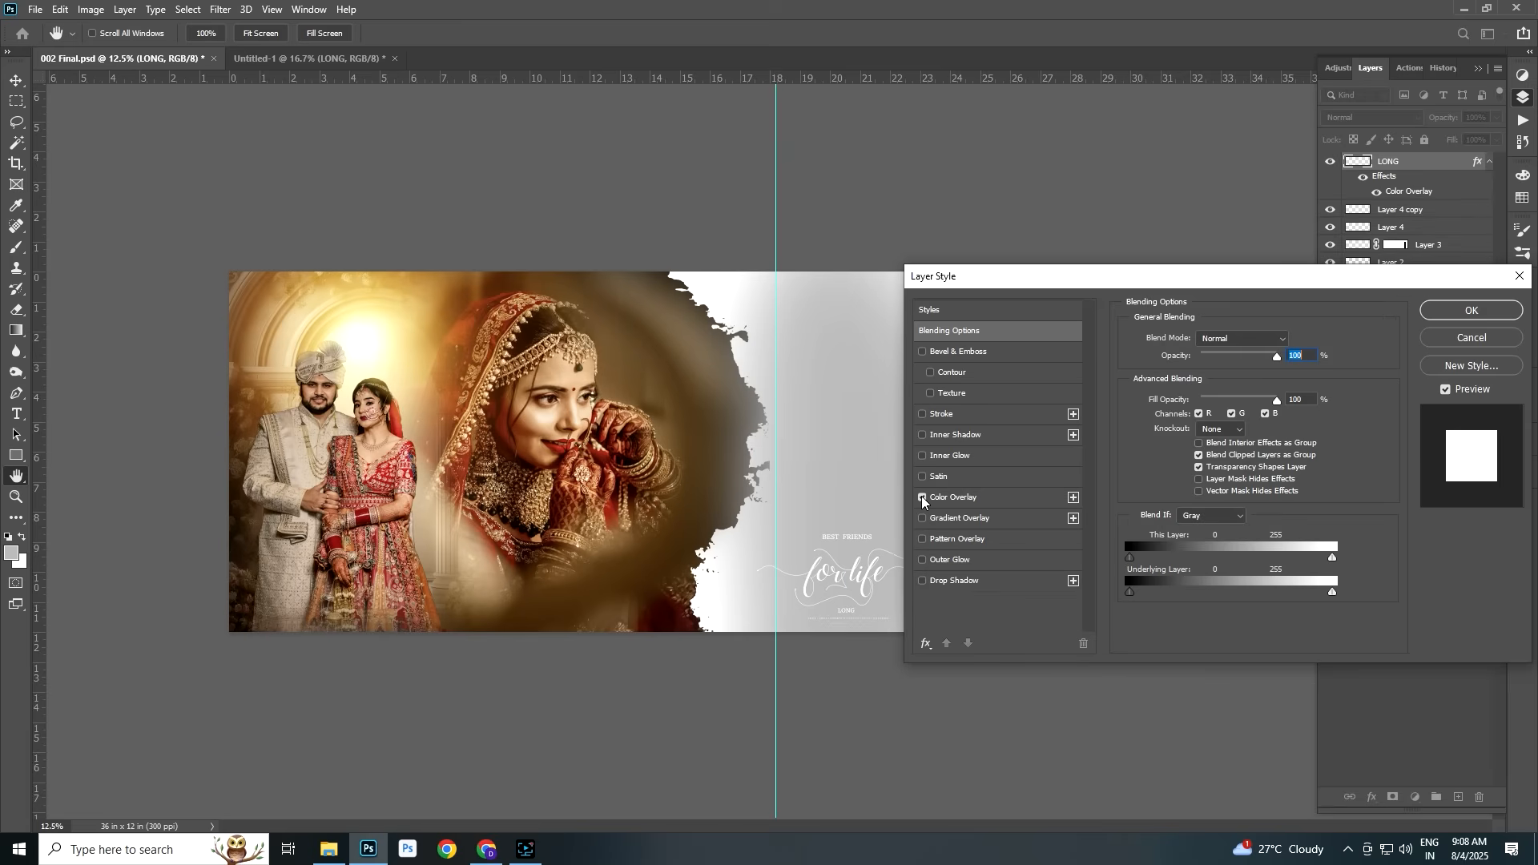
left_click(1002, 498)
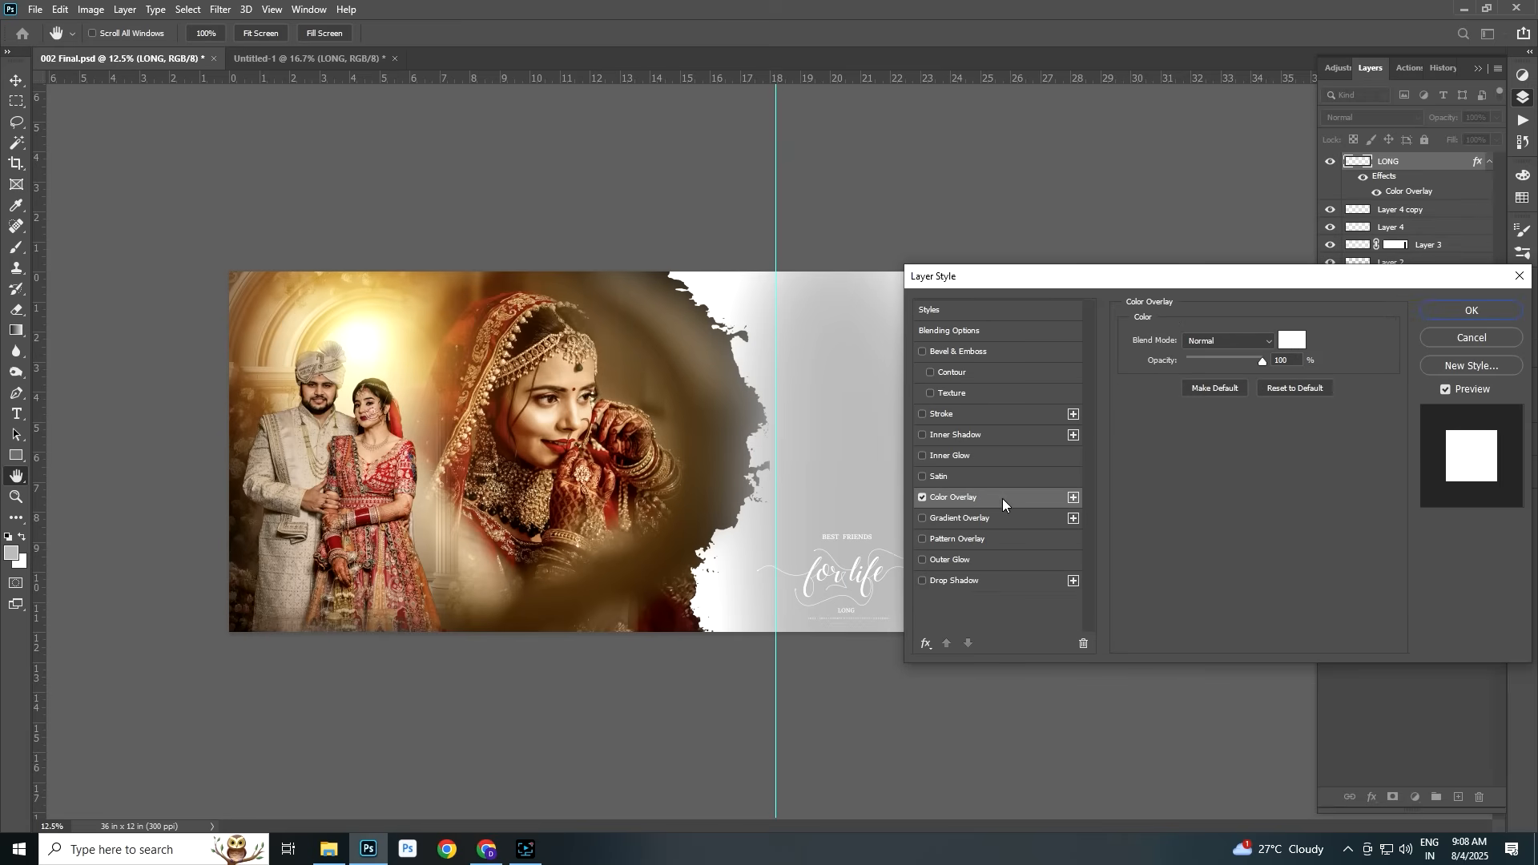
left_click(1292, 346)
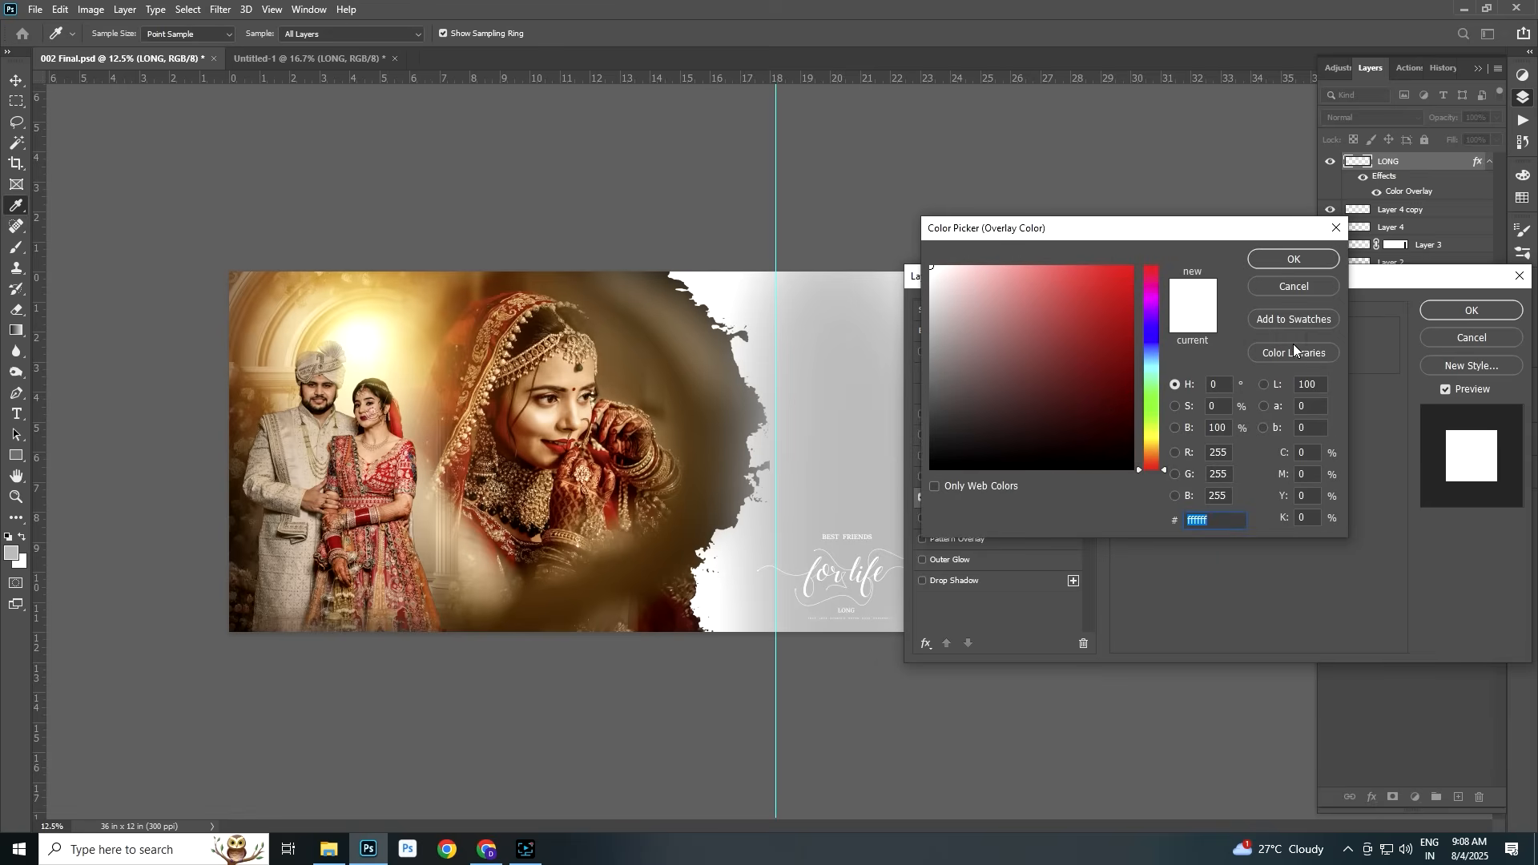
left_click(1113, 416)
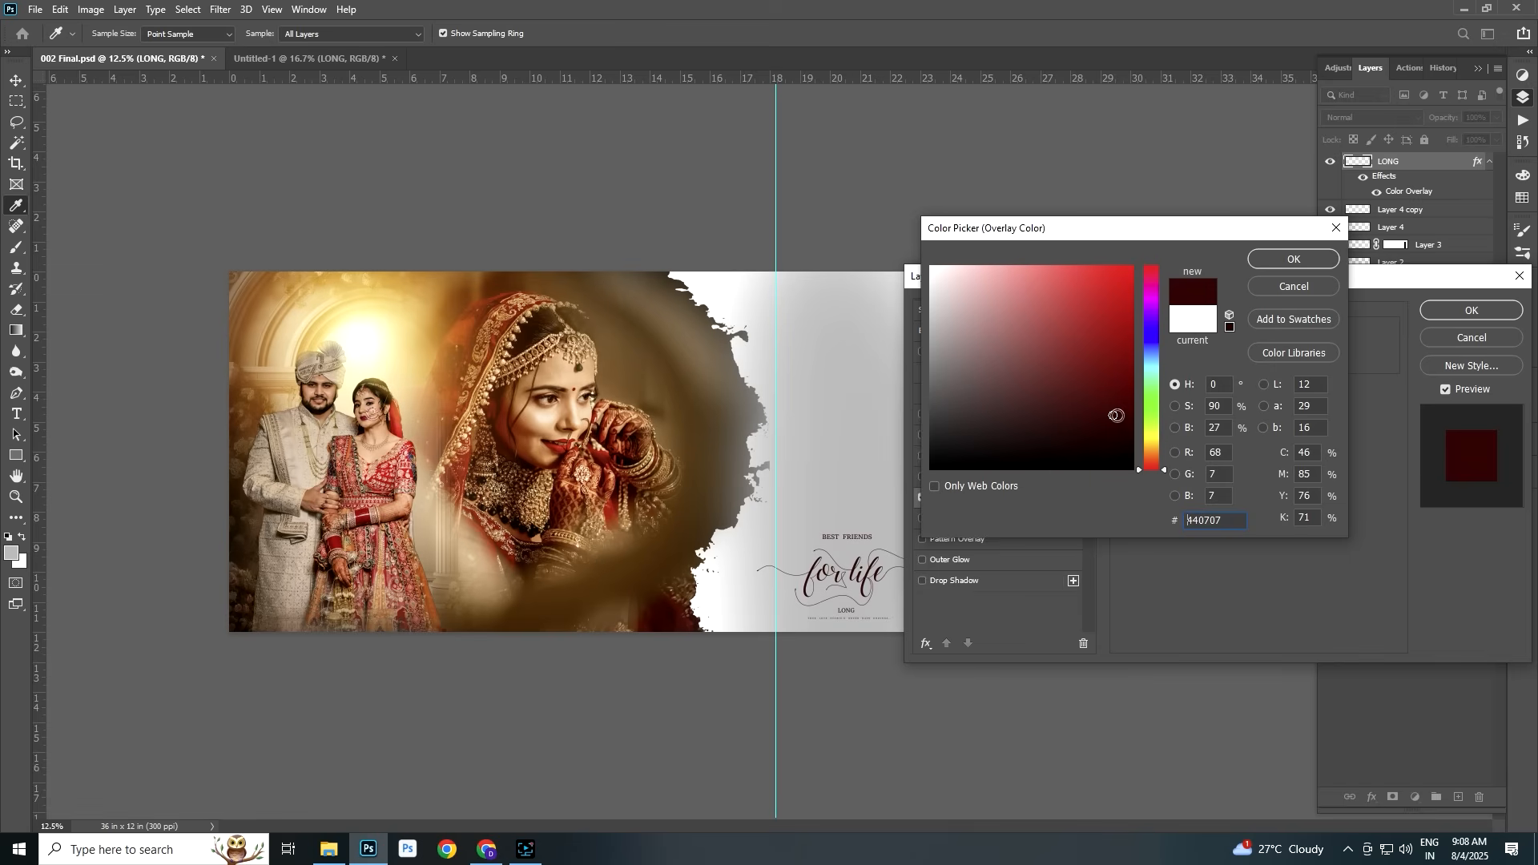
left_click(591, 414)
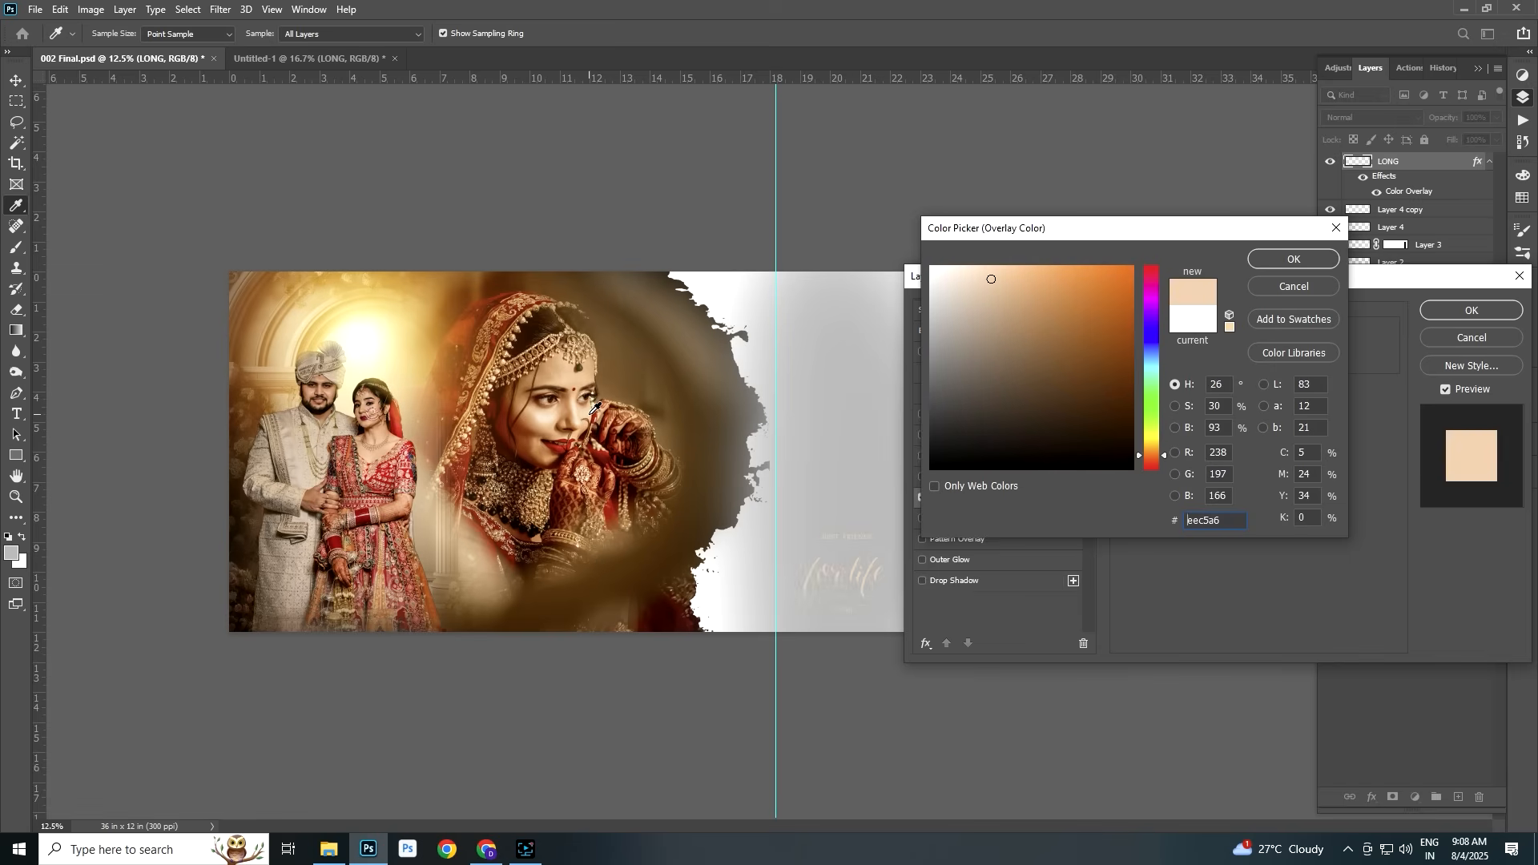
left_click_drag(1098, 384, 1110, 378)
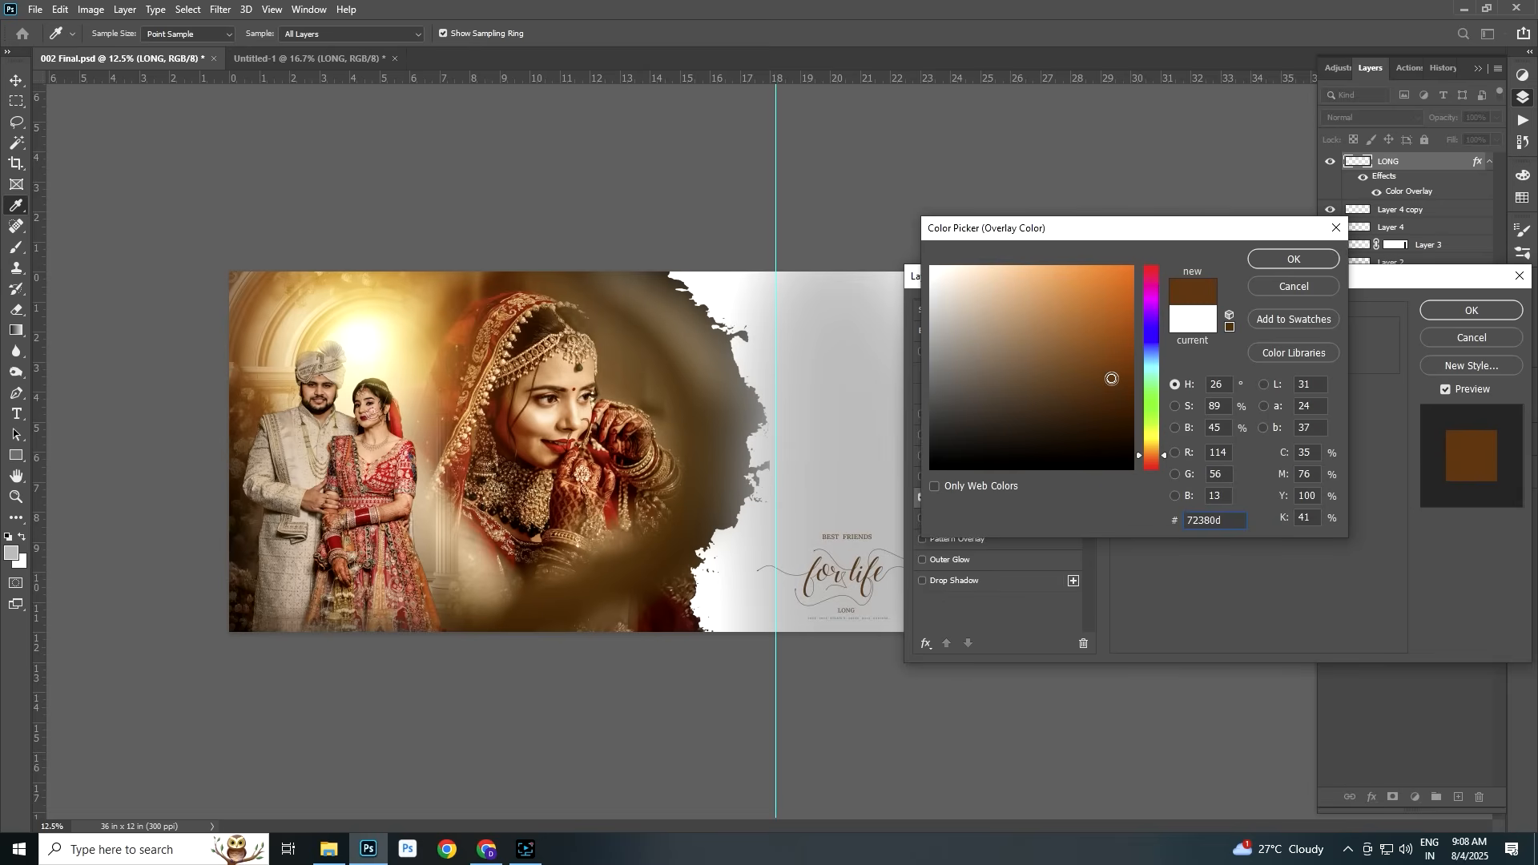
left_click(1293, 260)
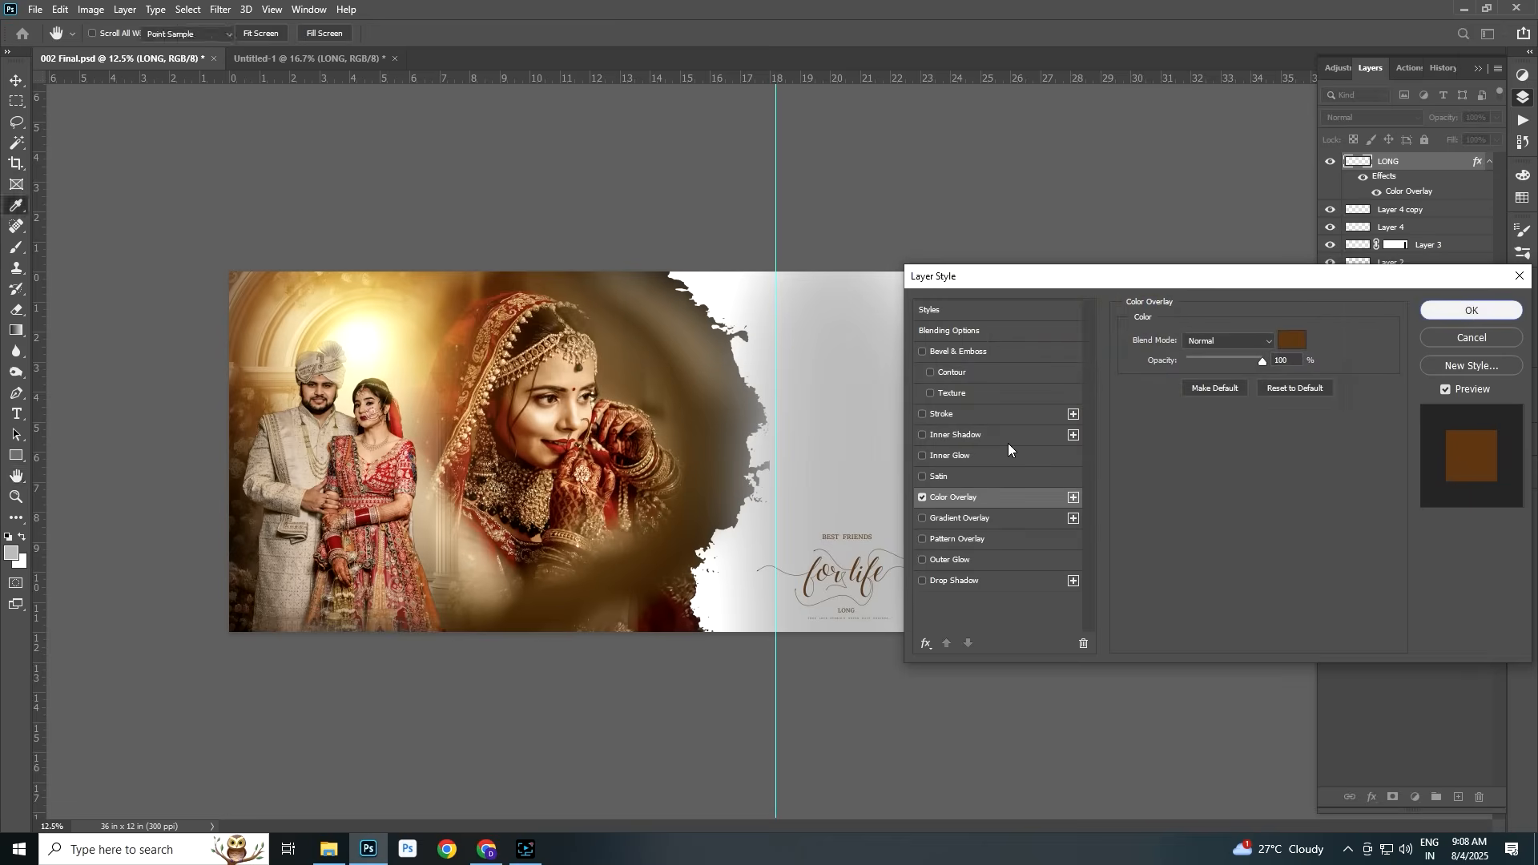
left_click(1471, 310)
left_click_drag(872, 550, 886, 550)
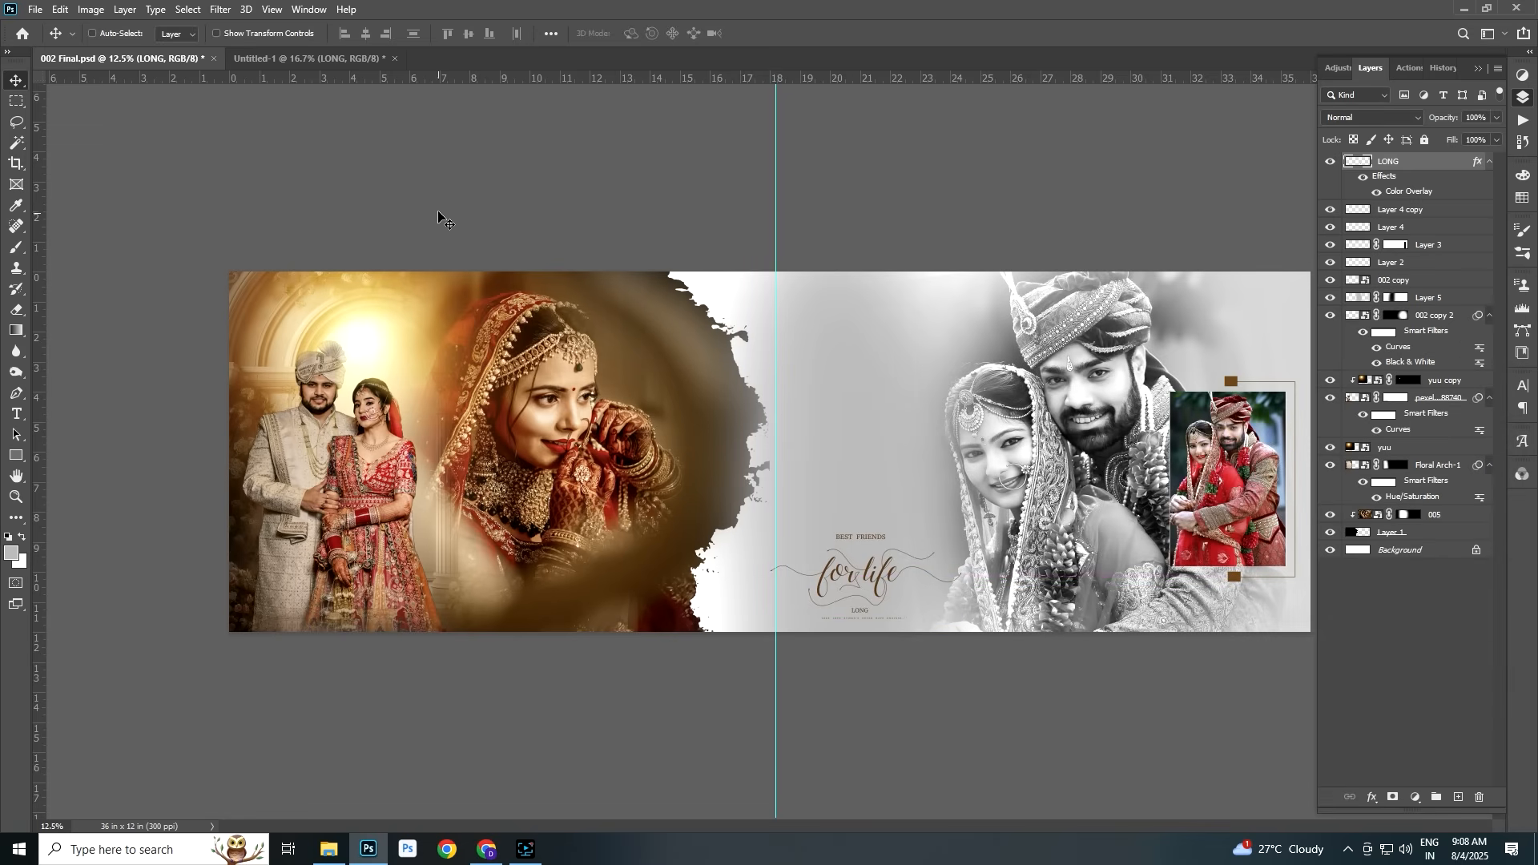
Copy the yellow flower branch from Untitled-1 to the top center of 002 Final.psd and duplicate it at the top-left corner
left_click(299, 59)
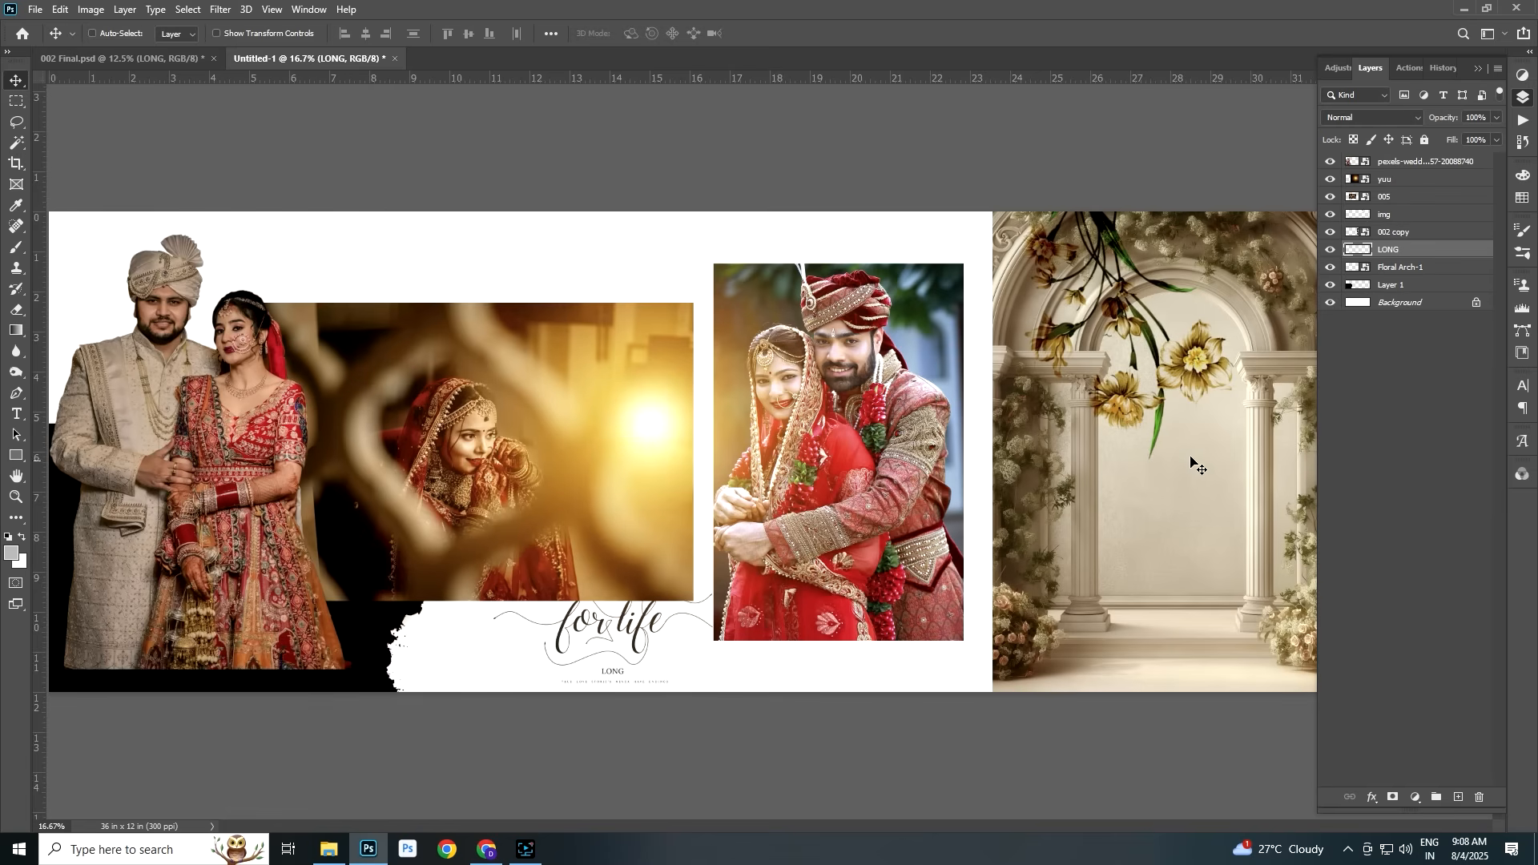
right_click(1129, 412)
left_click(1157, 420)
left_click_drag(1157, 420, 804, 304)
left_click_drag(857, 349, 321, 304, "alt")
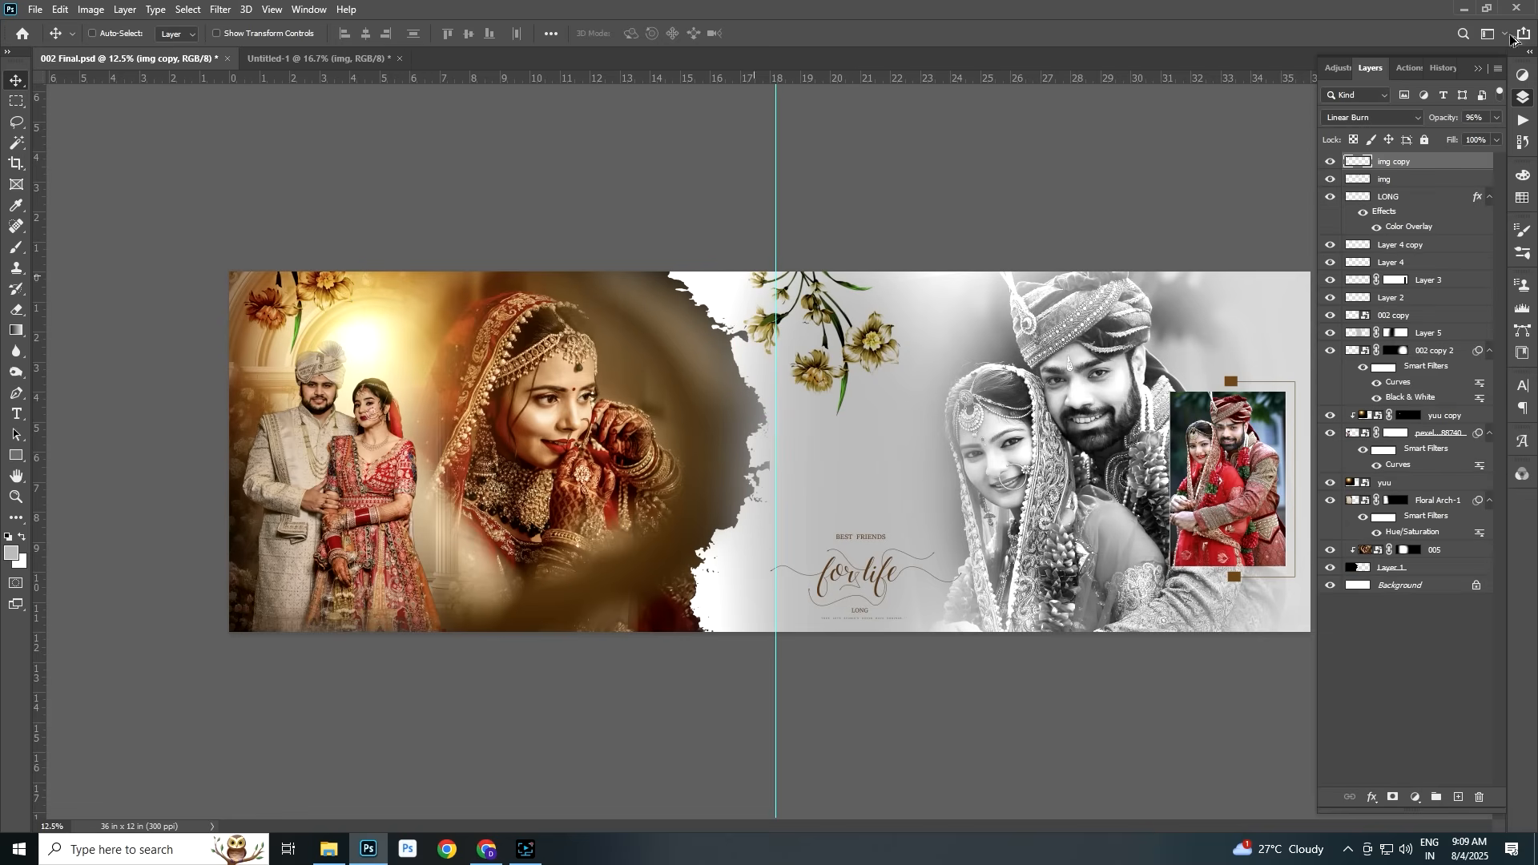
Set the top-left flower branch's blend mode to Multiply and shift it further into the corner of the spread
left_click(1384, 120)
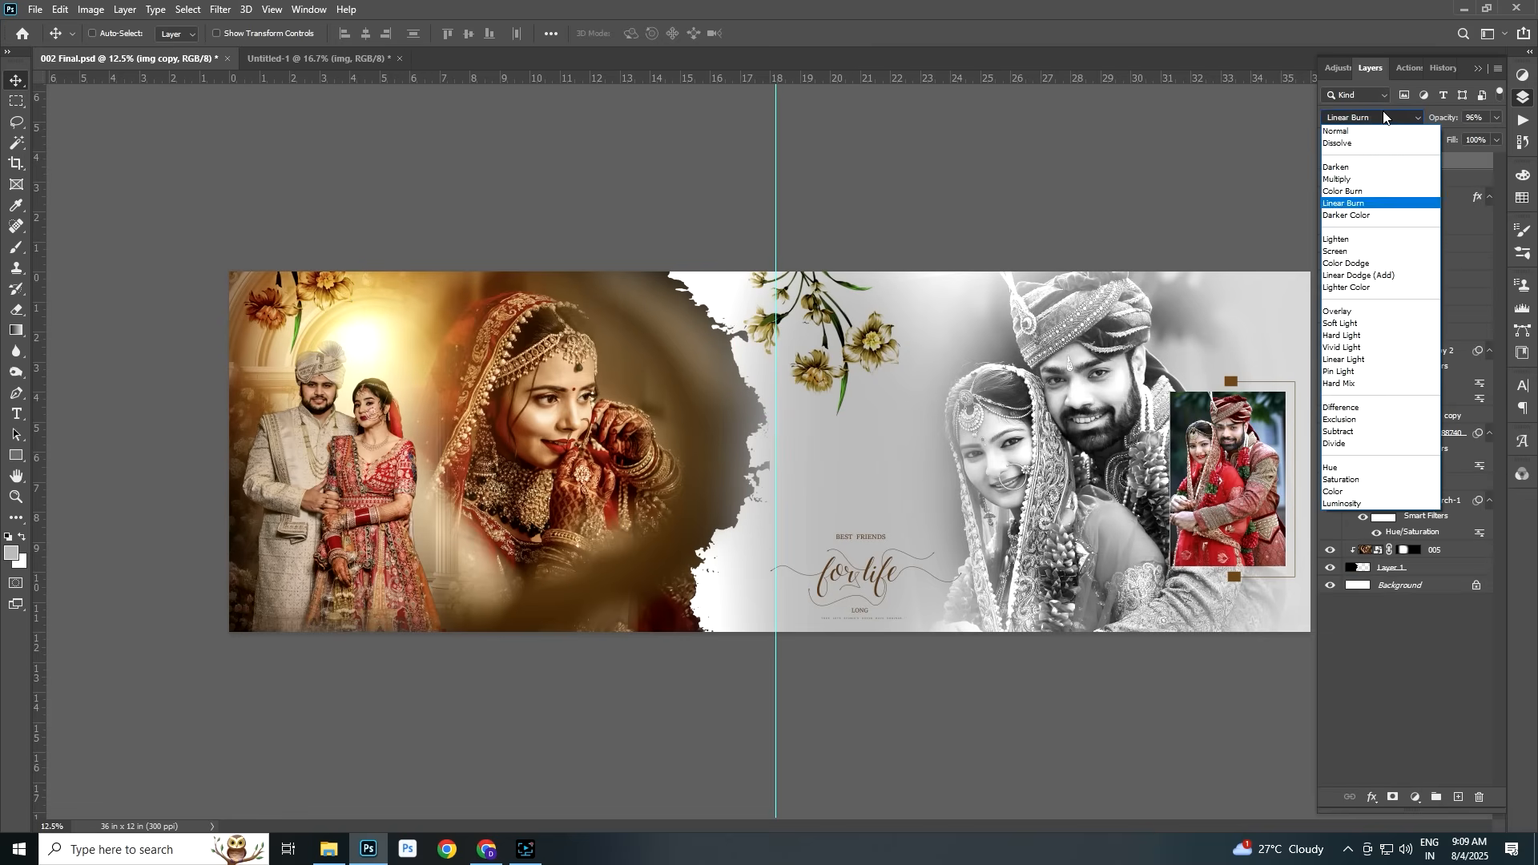
left_click(1340, 181)
left_click_drag(352, 306, 288, 290)
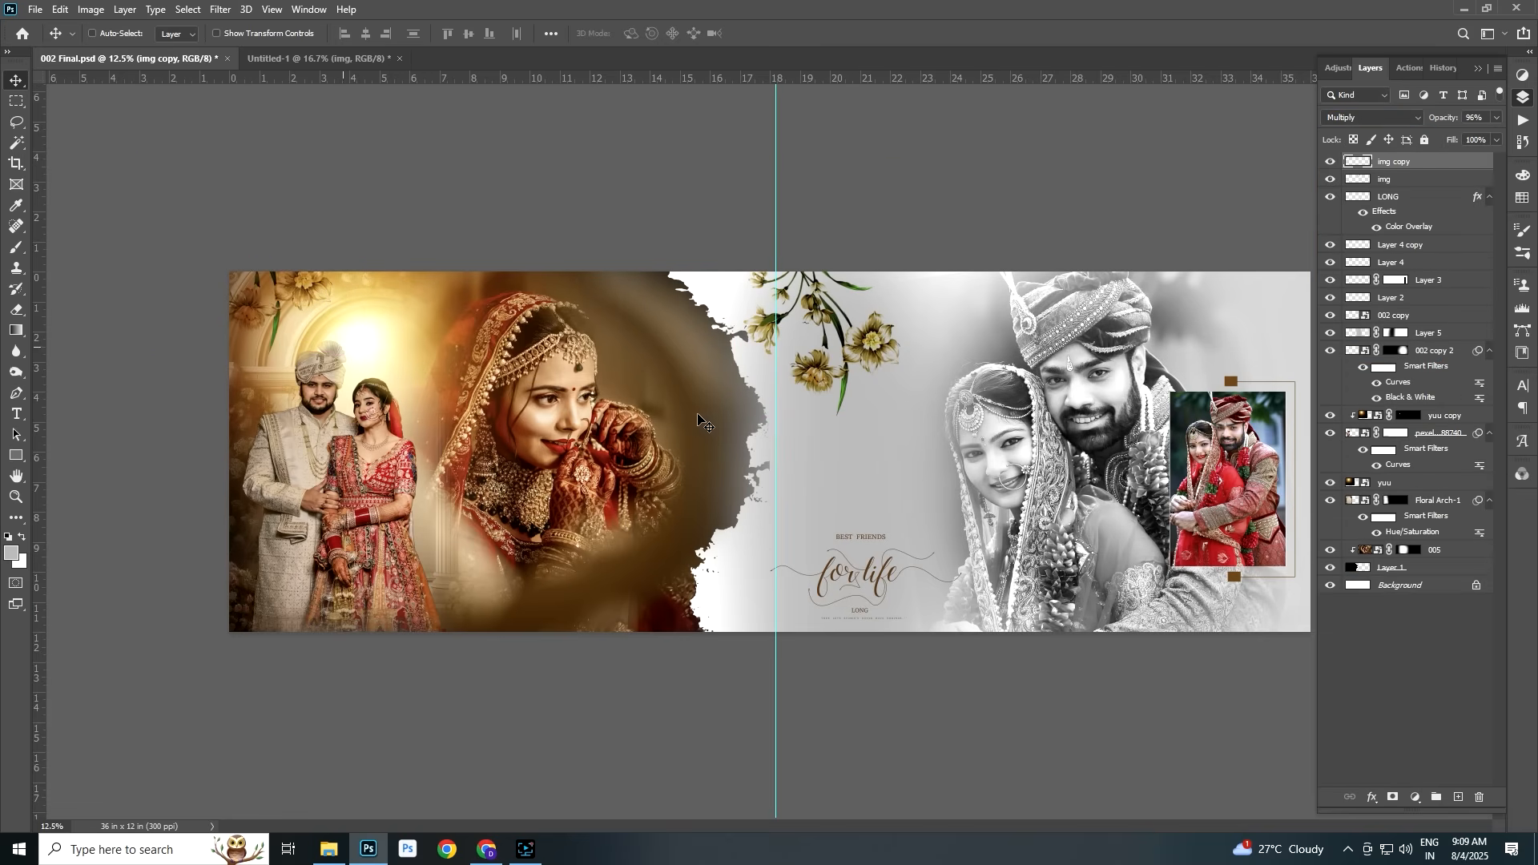
Nudge the top-center flower branch slightly upward and reduce its opacity to 70%
right_click(819, 374)
left_click(839, 389)
left_click_drag(840, 388, 842, 372)
left_click(1496, 120)
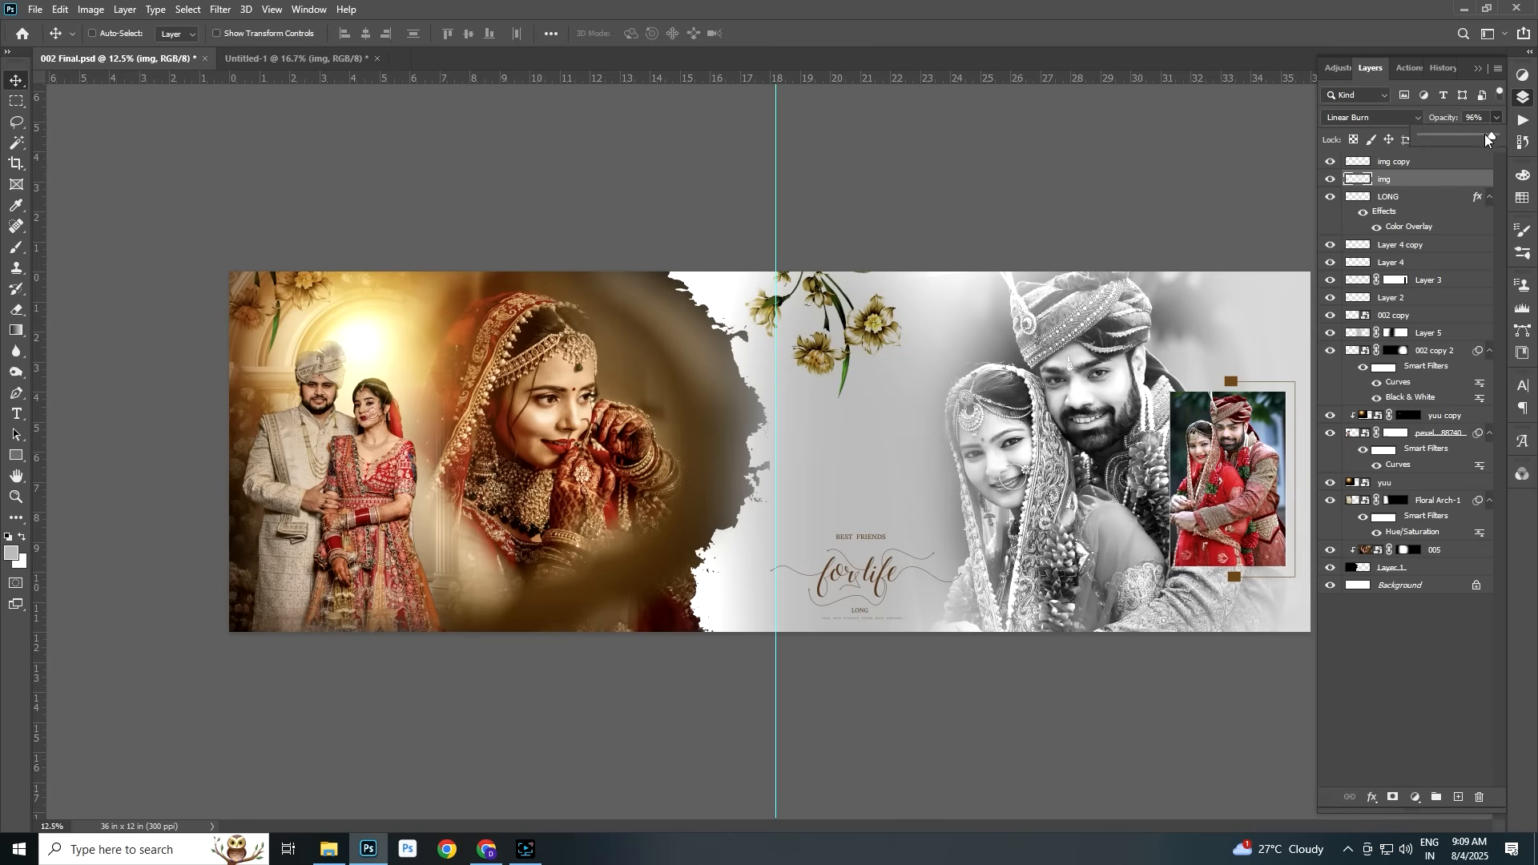
left_click_drag(1488, 140, 1477, 140)
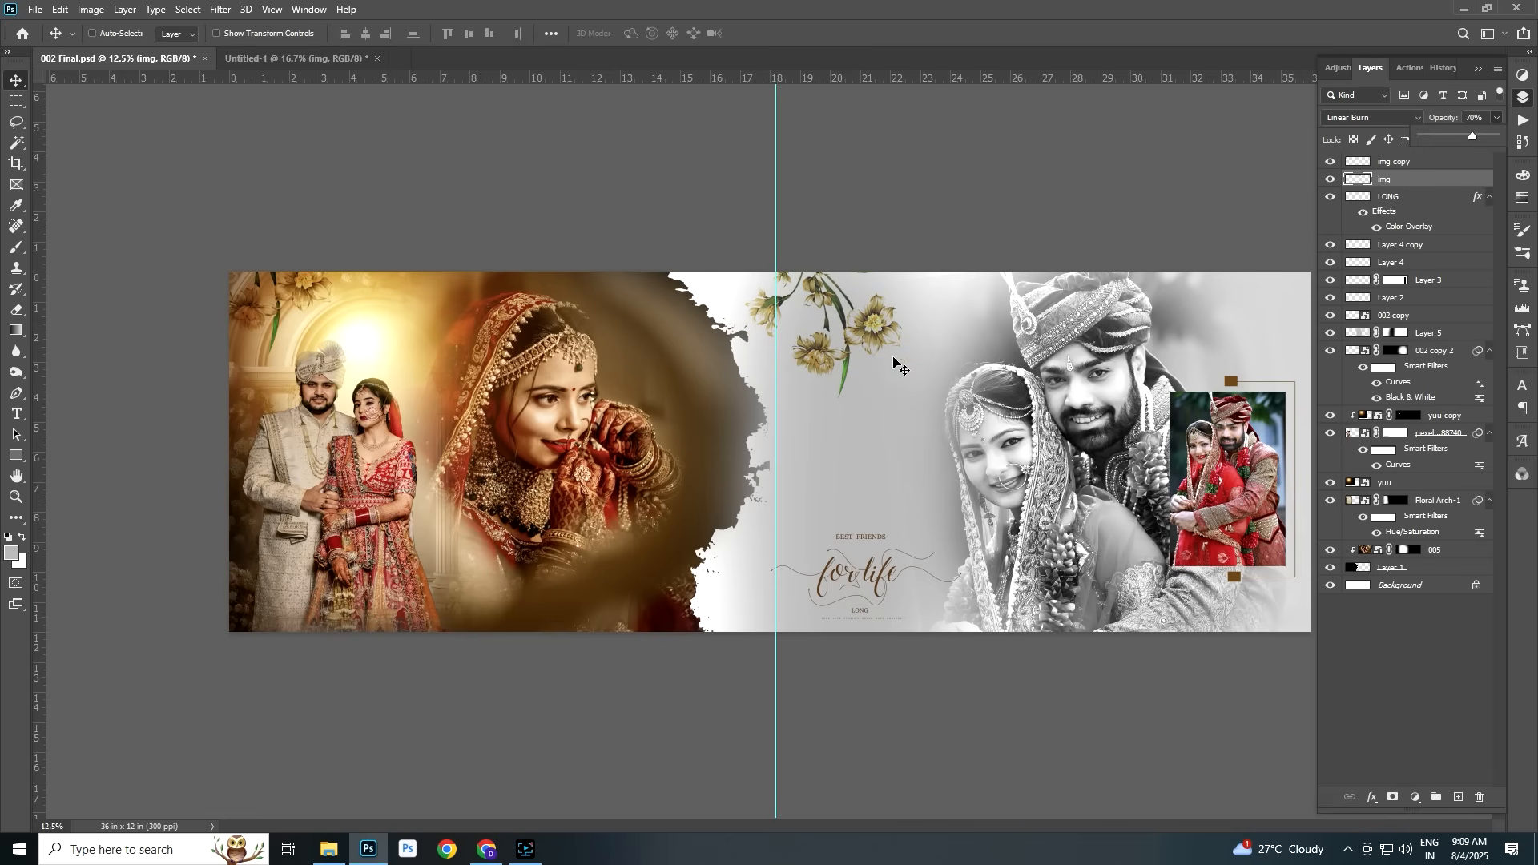
Duplicate the flower branch to the spread's bottom edge beside the center guide, transform it to fit there, and set its opacity to 50%
left_click_drag(856, 313, 632, 498)
key("ctrl+t")
left_click_drag(741, 704, 736, 662)
key("Return")
left_click_drag(718, 597, 732, 596)
key("5")
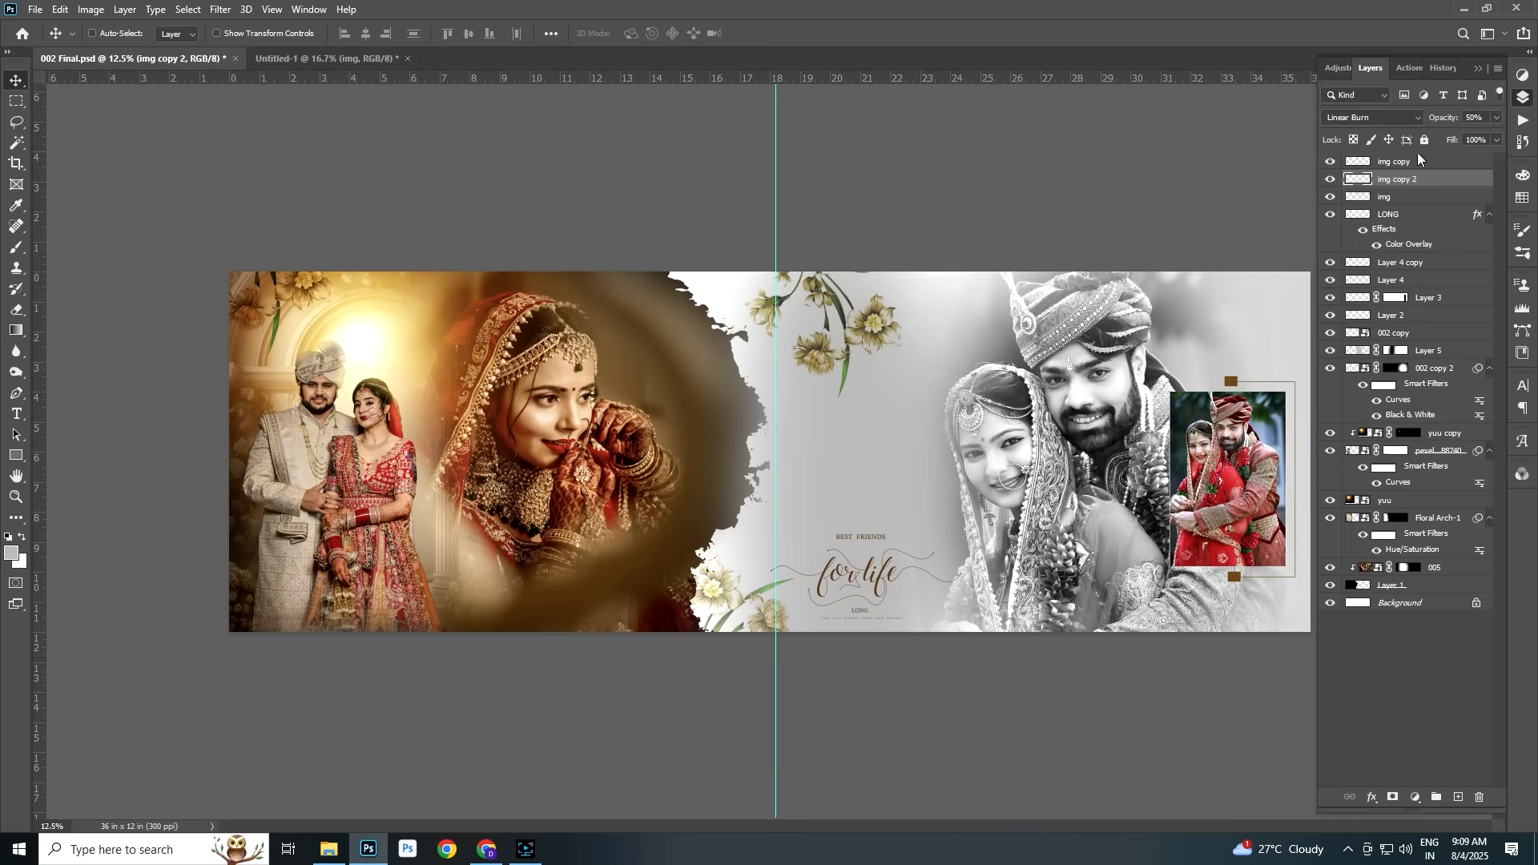
Stamp all visible layers into a new layer above img copy and open it in the Camera Raw Filter
left_click(1439, 163)
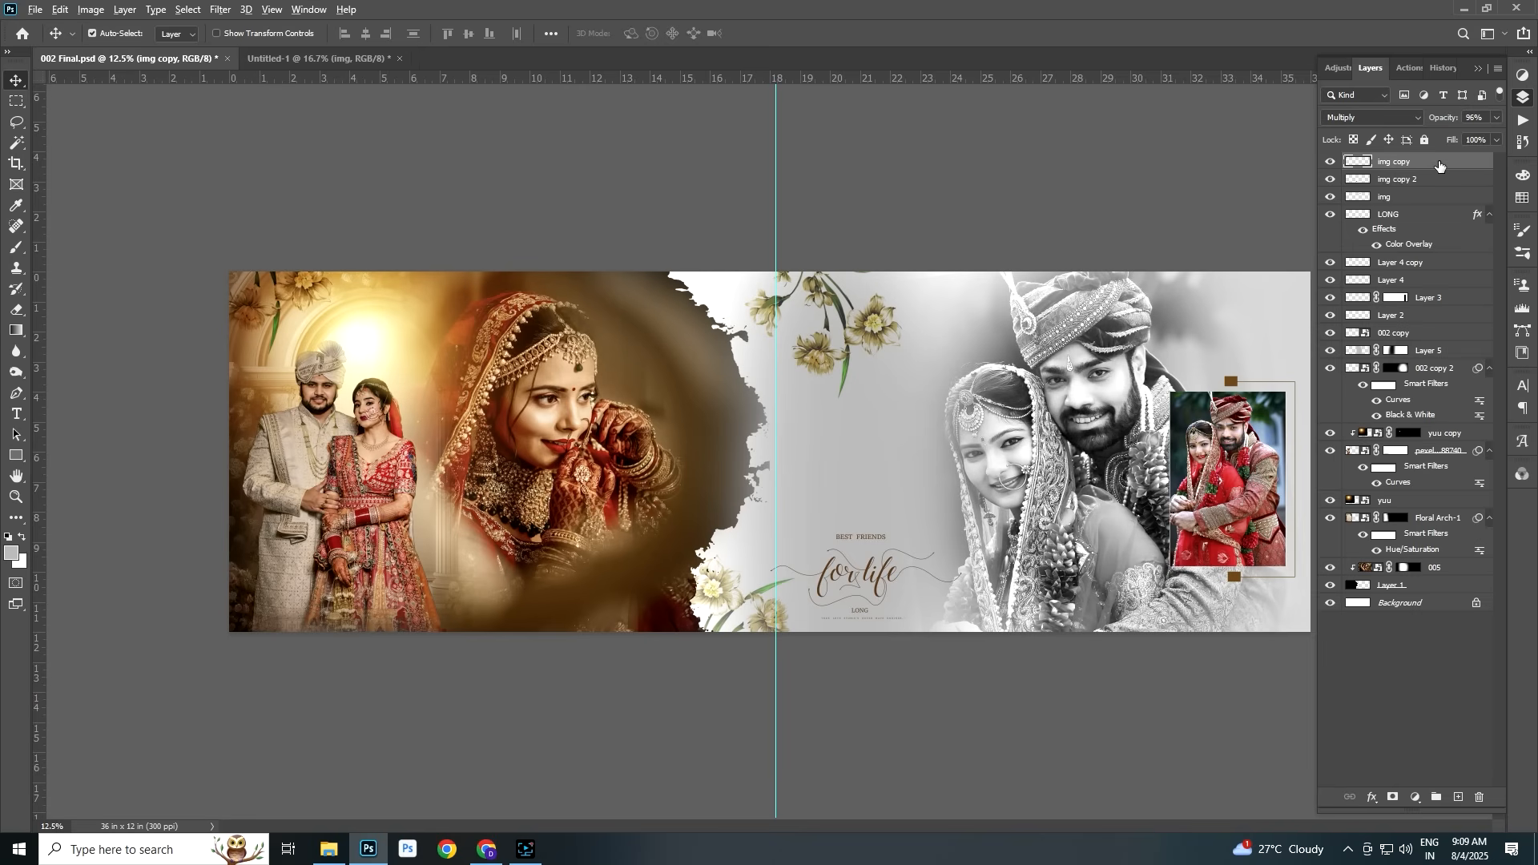
key("ctrl+alt+shift+e")
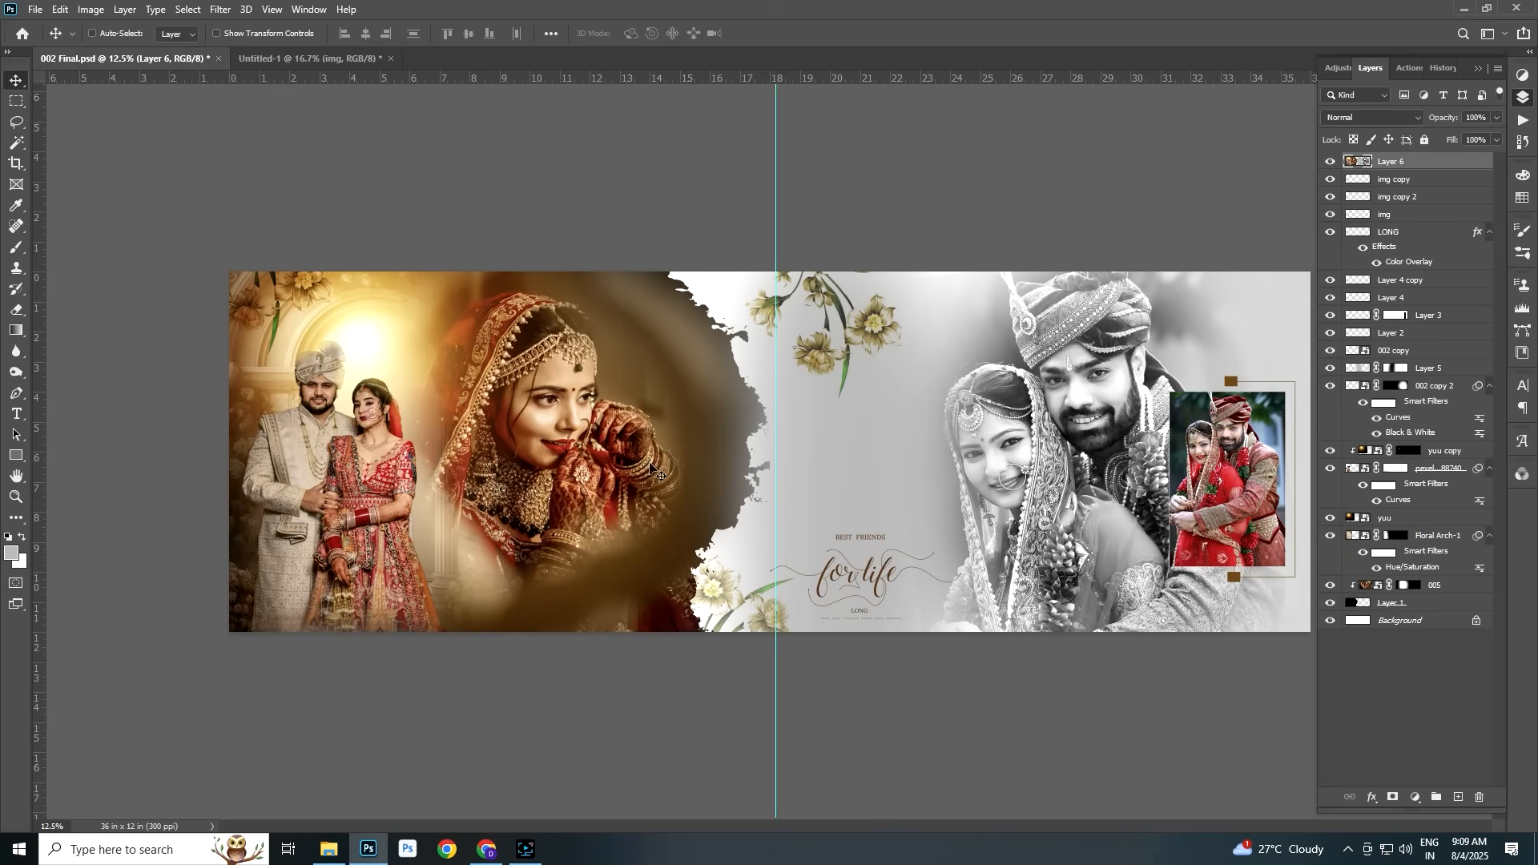
left_click(219, 11)
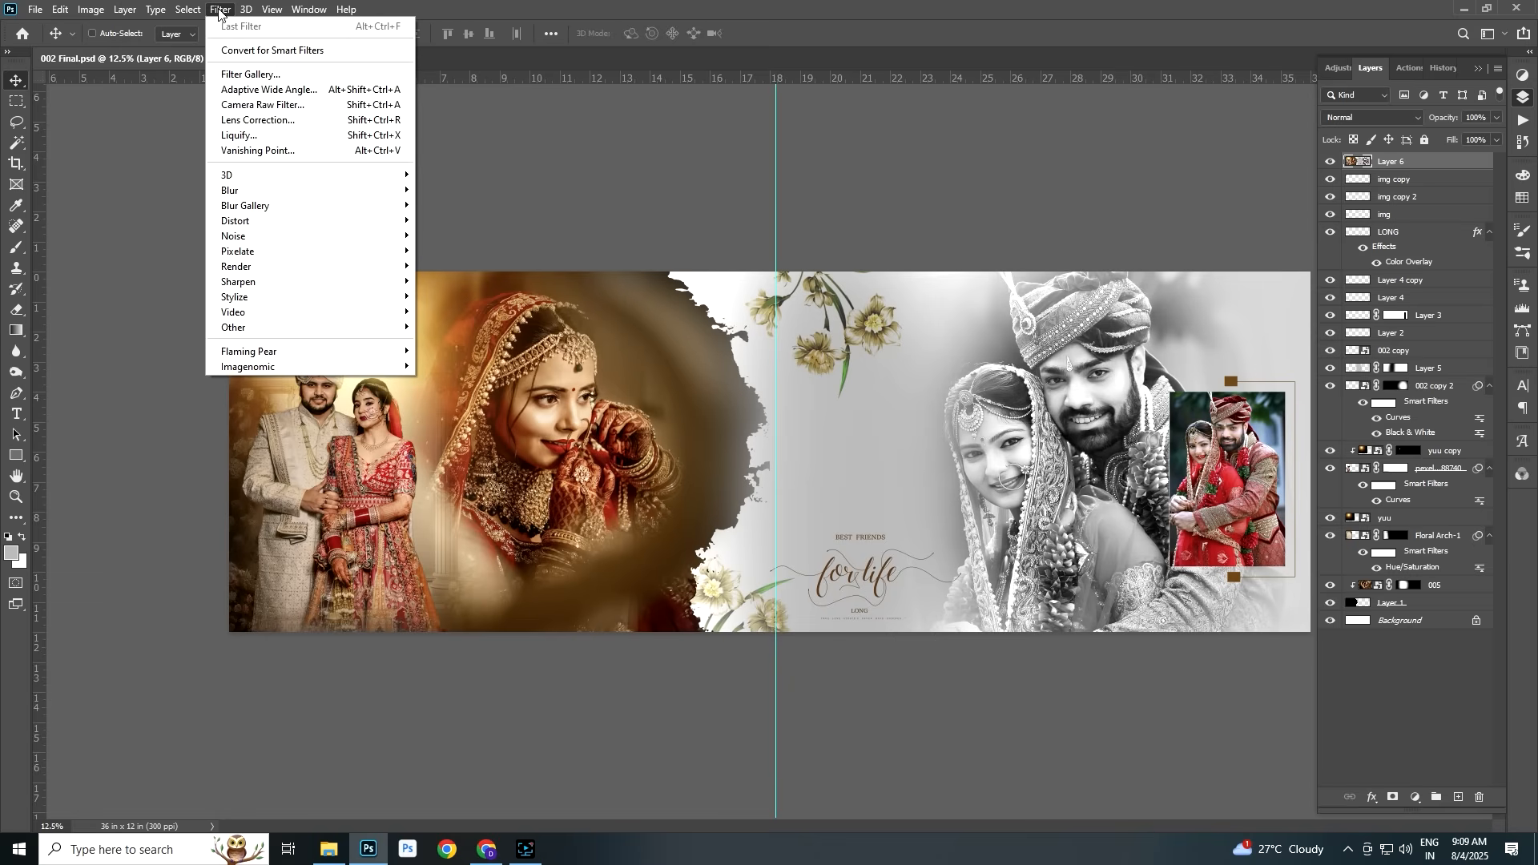
left_click(308, 110)
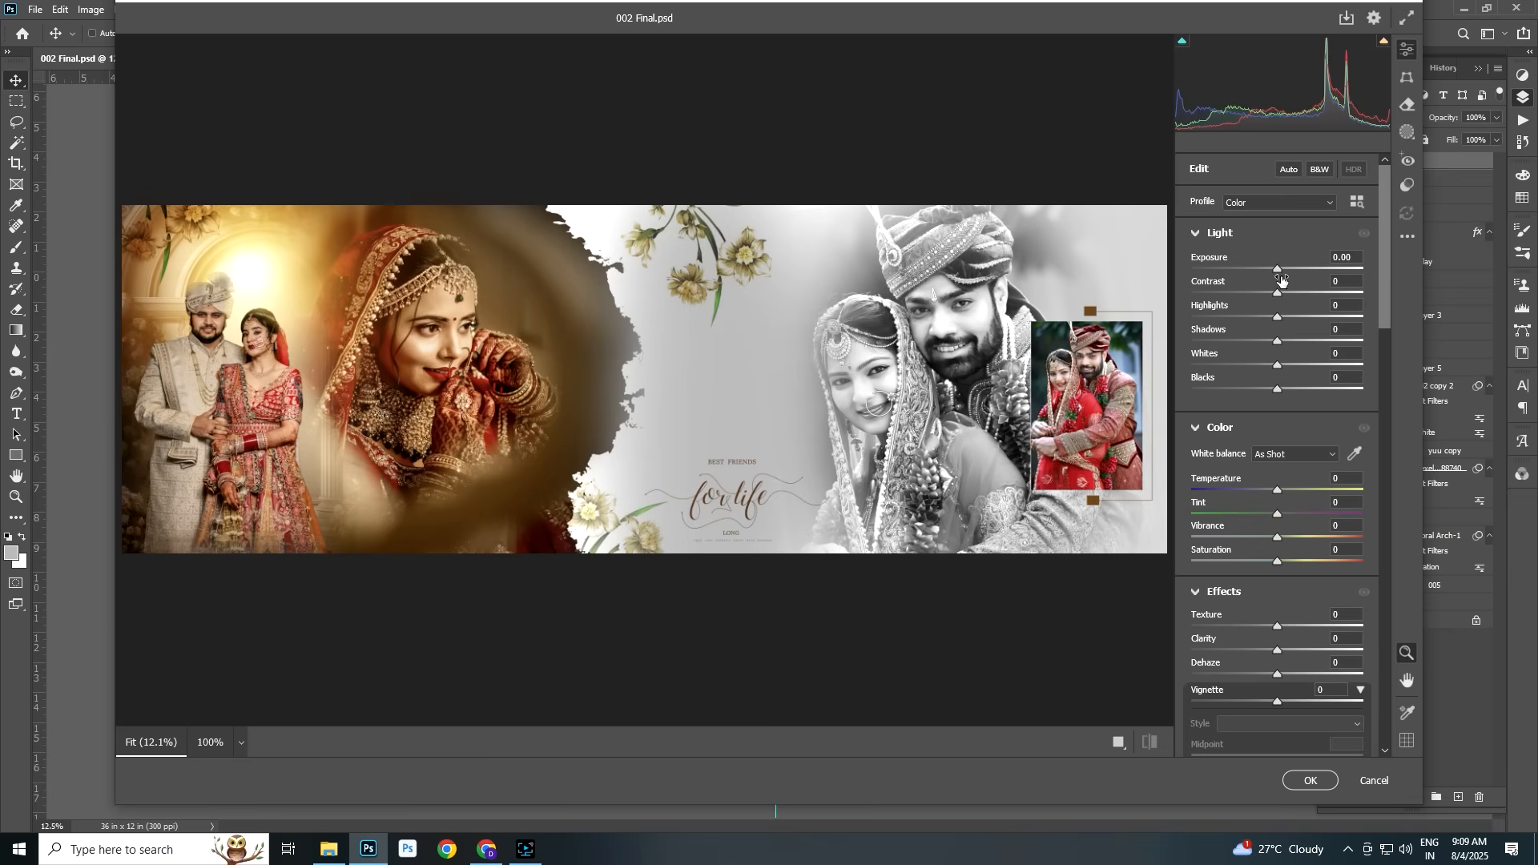
Set the merged spread's Exposure to +0.10, Contrast to +17, Highlights to -18 and Shadows to +9
left_click_drag(1280, 270, 1281, 271)
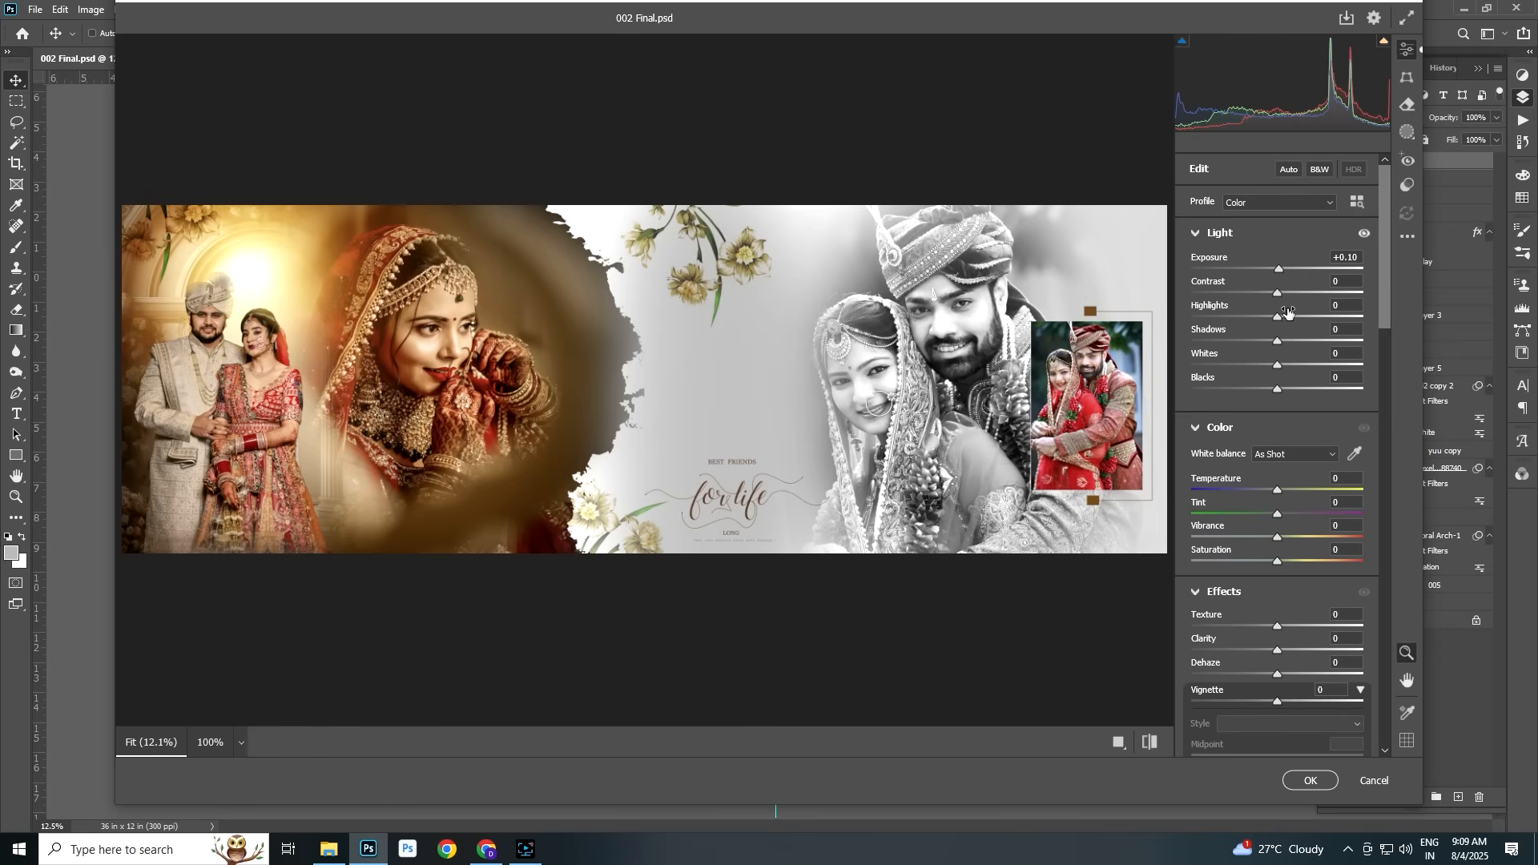
left_click_drag(1281, 294, 1290, 292)
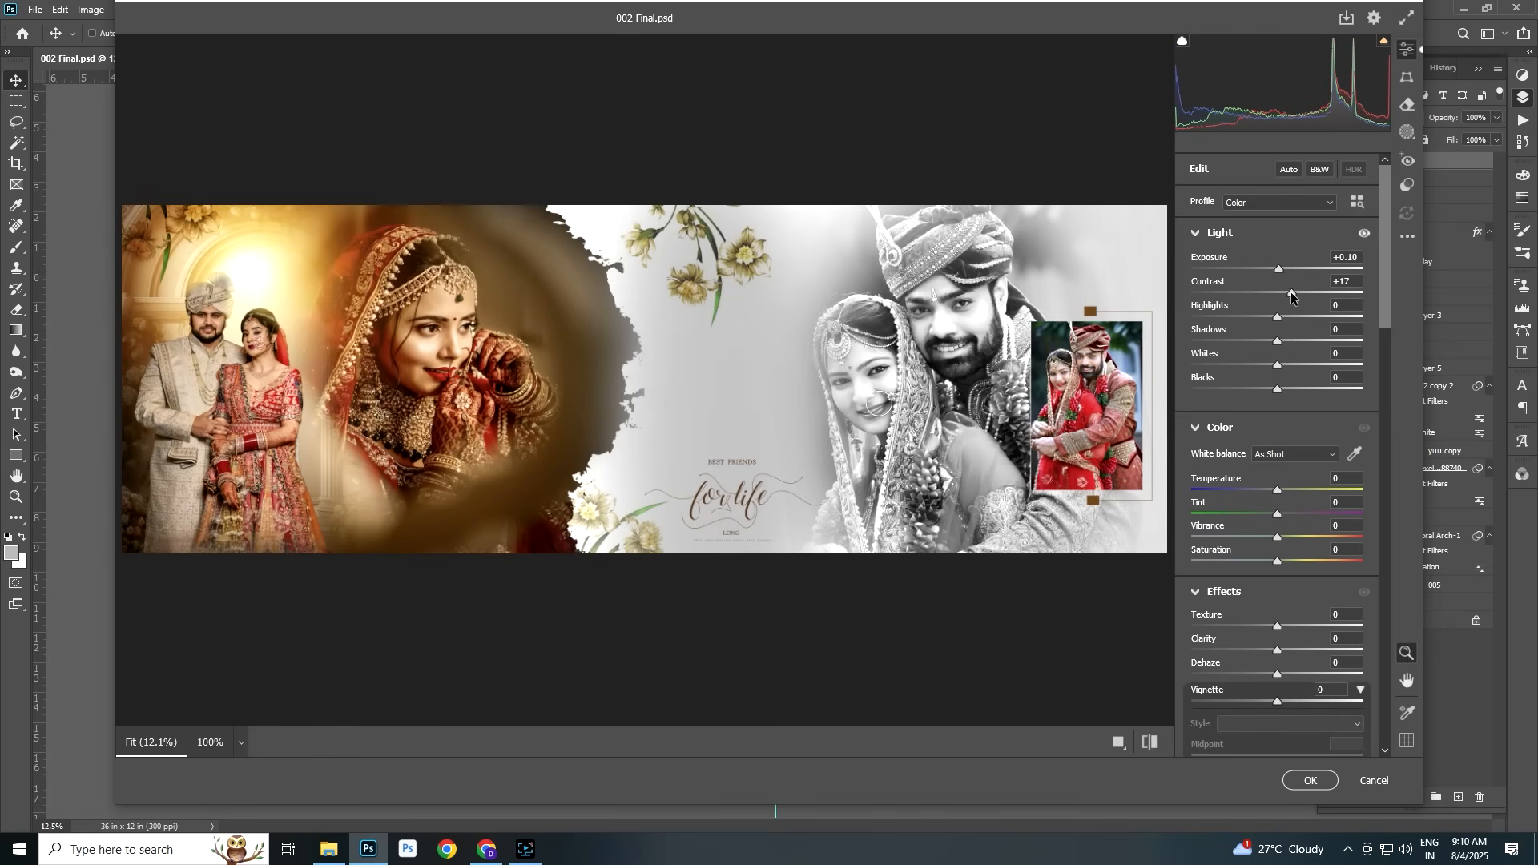
mouse_move(1279, 318)
left_mouse_down()
mouse_move(1263, 318)
mouse_move(1286, 341)
left_mouse_up()
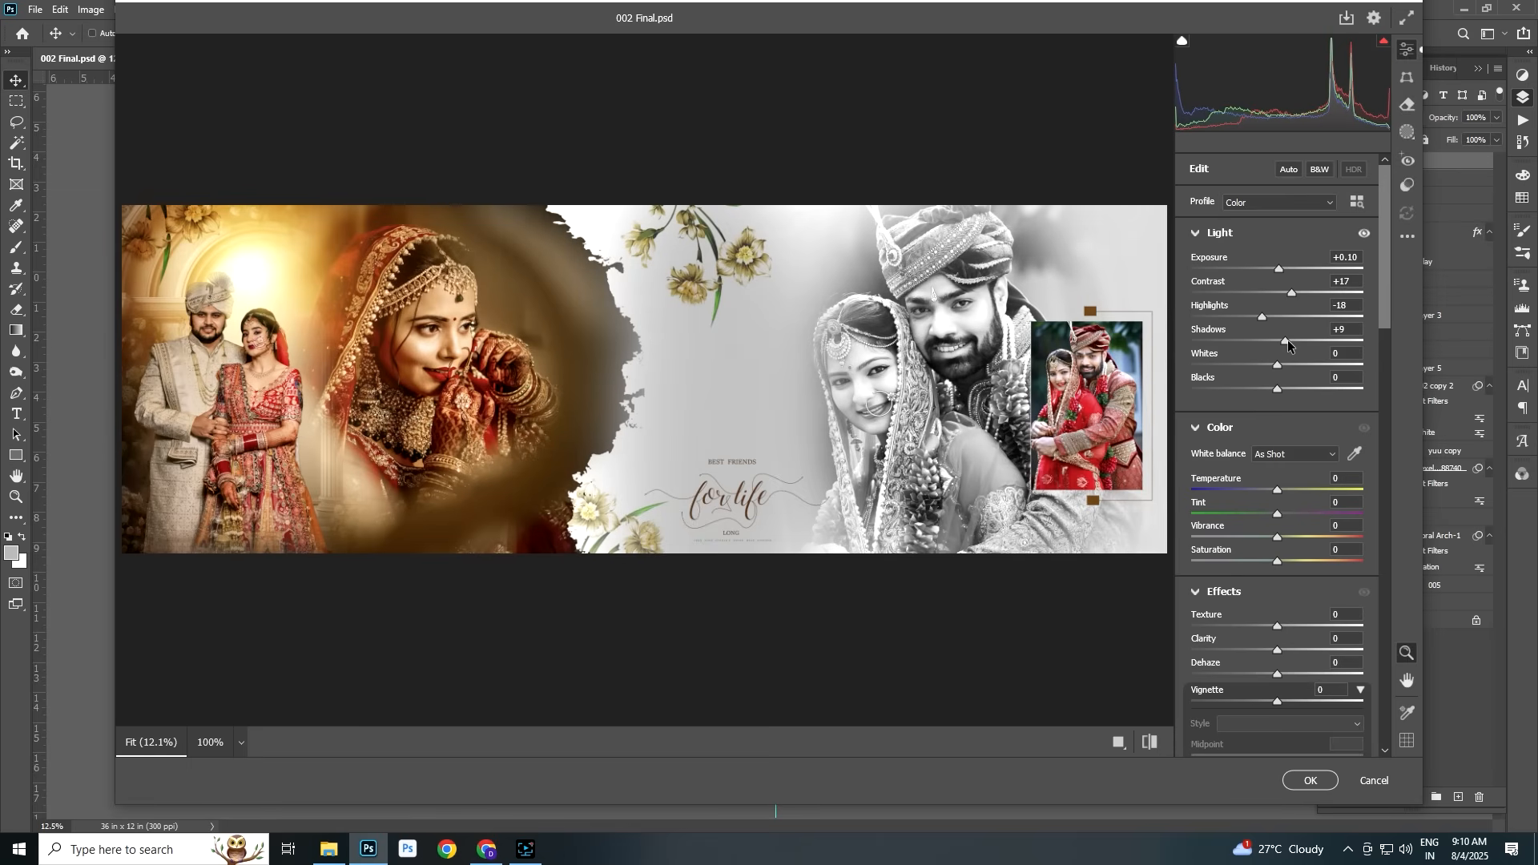
Raise Vibrance to about +19 and Saturation to +12, comparing with the original, and apply the Camera Raw adjustments
left_click_drag(1284, 536, 1283, 567)
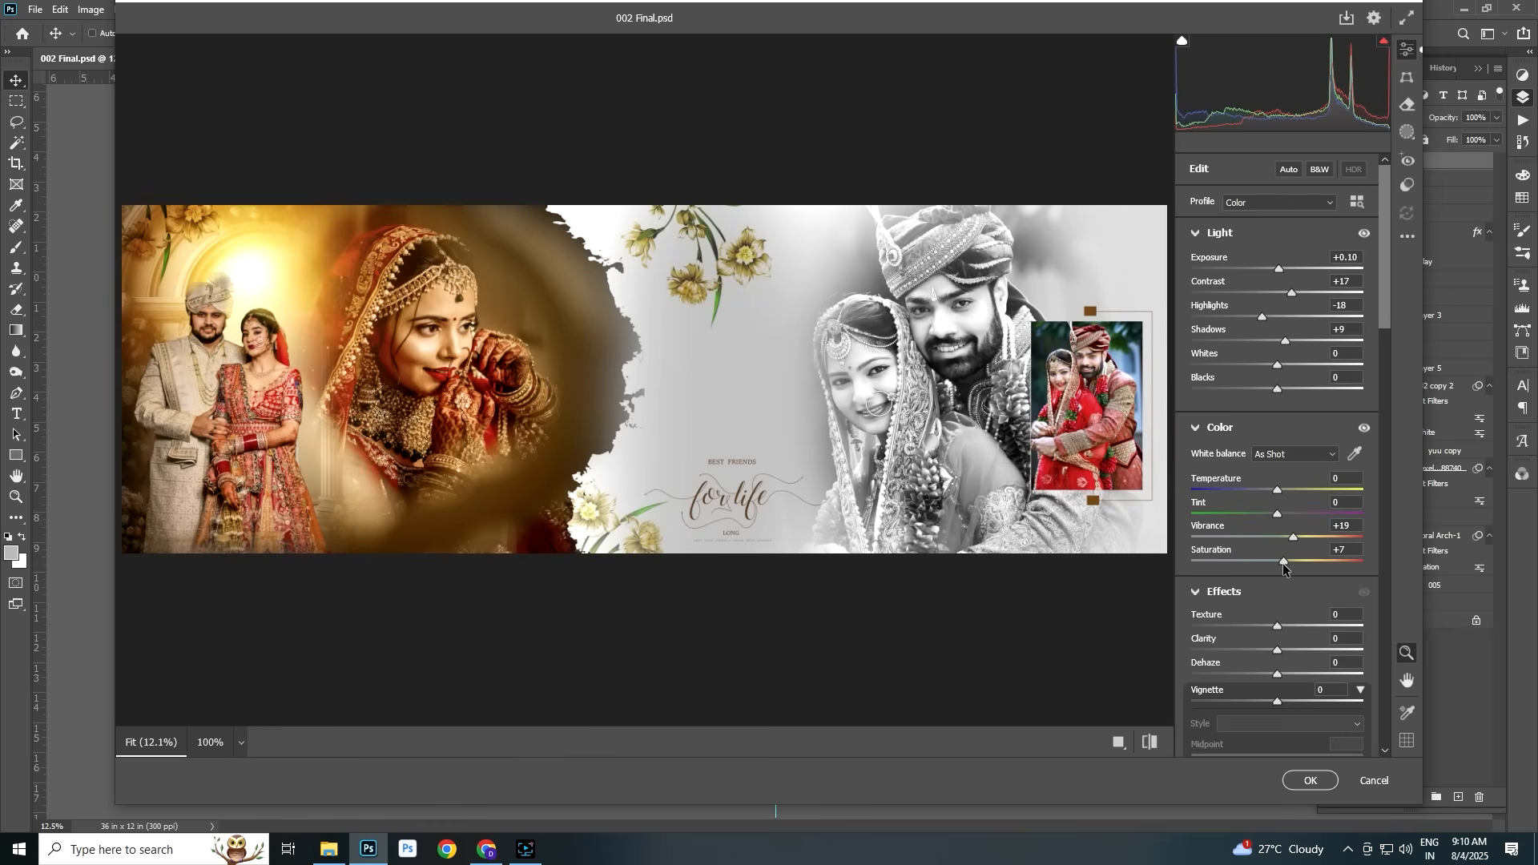
left_click(1150, 743)
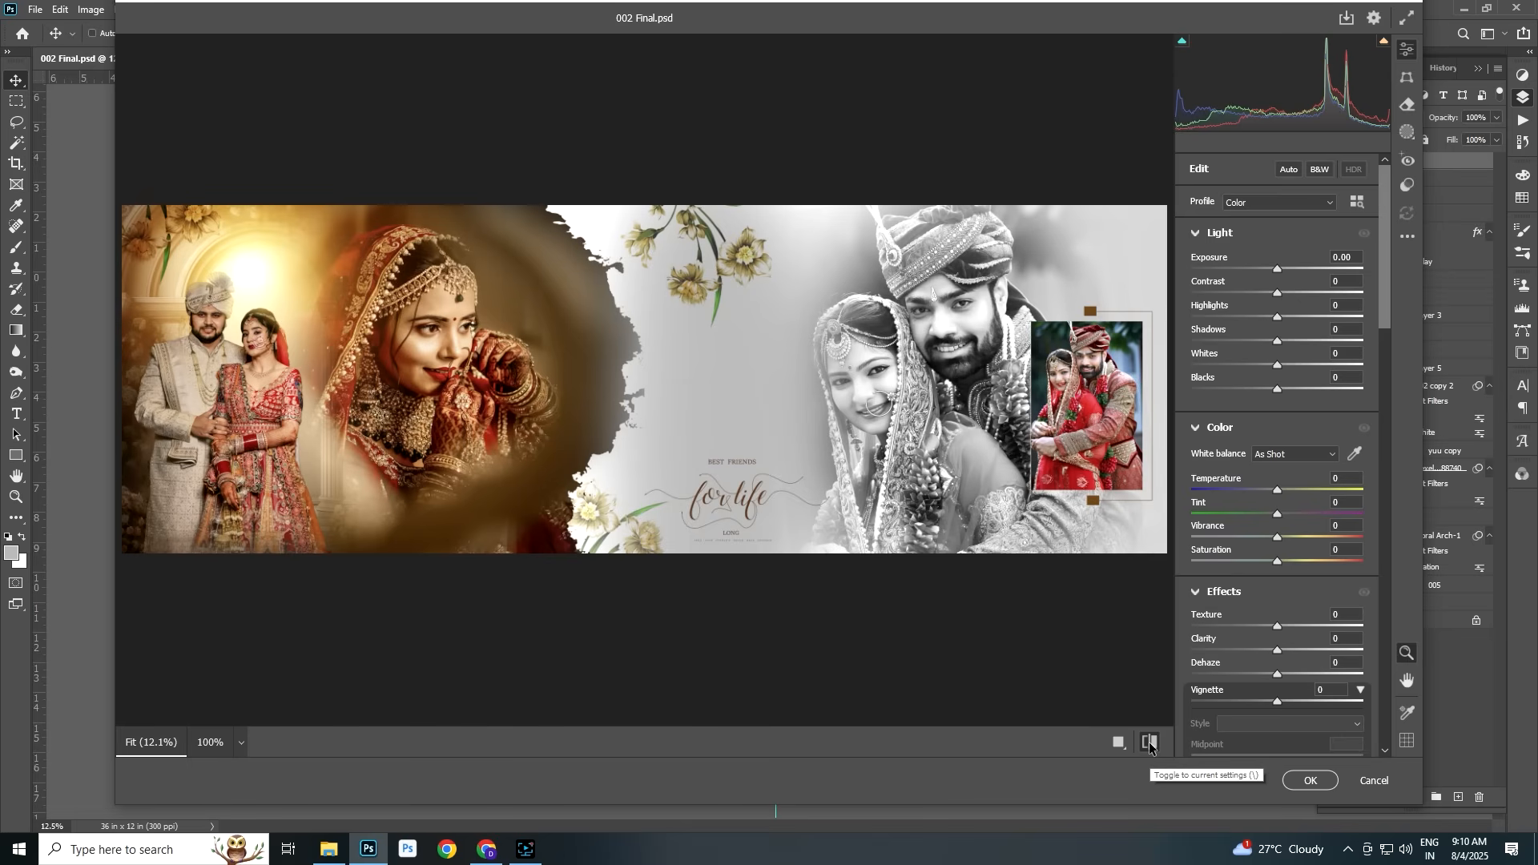
left_click(1150, 743)
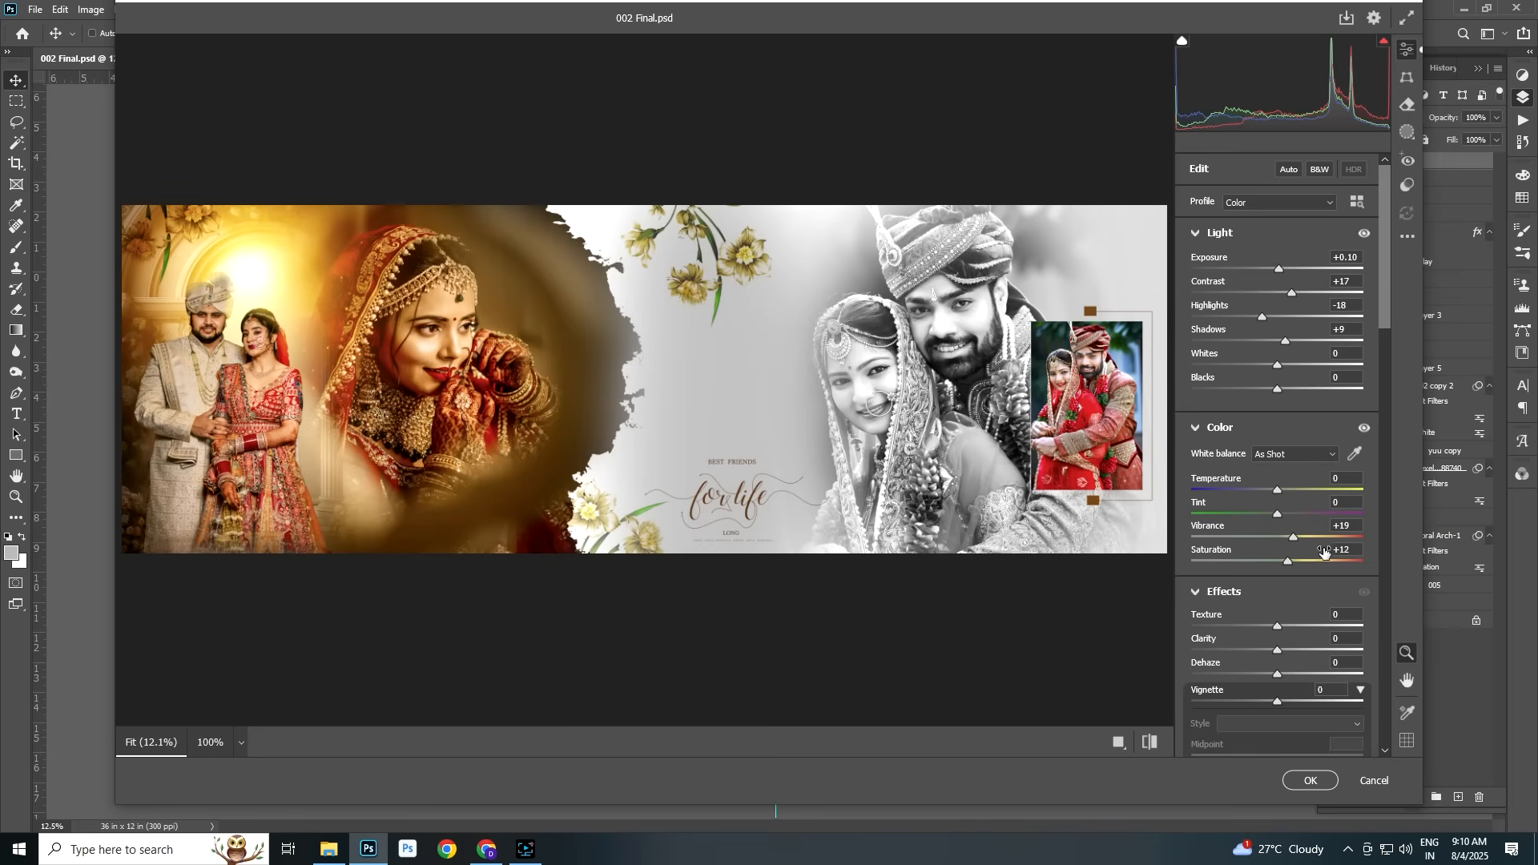
left_click_drag(1294, 541, 1291, 541)
left_click(1309, 781)
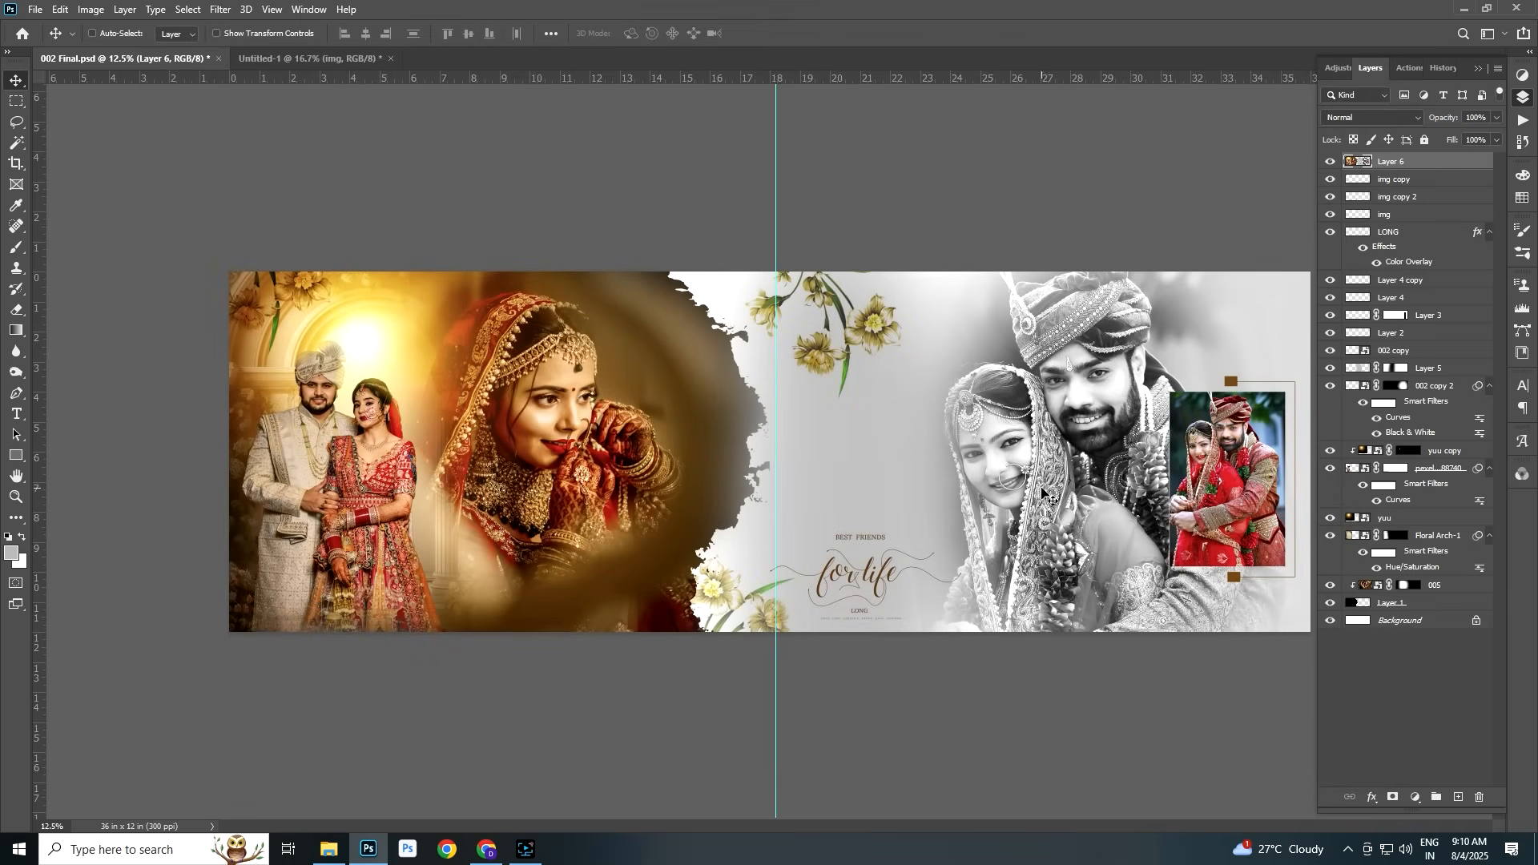
left_click(1479, 69)
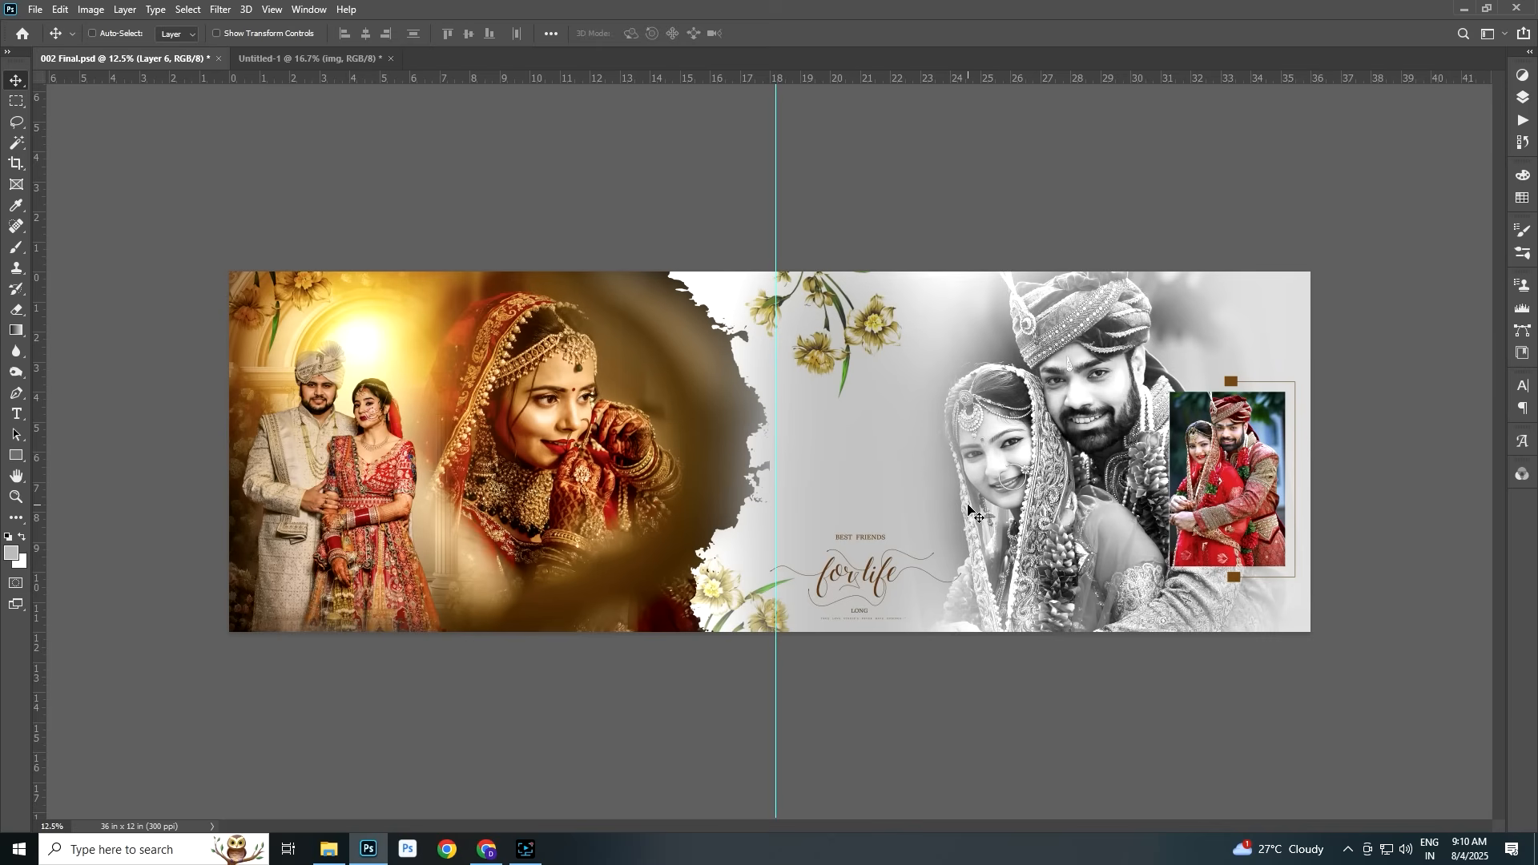